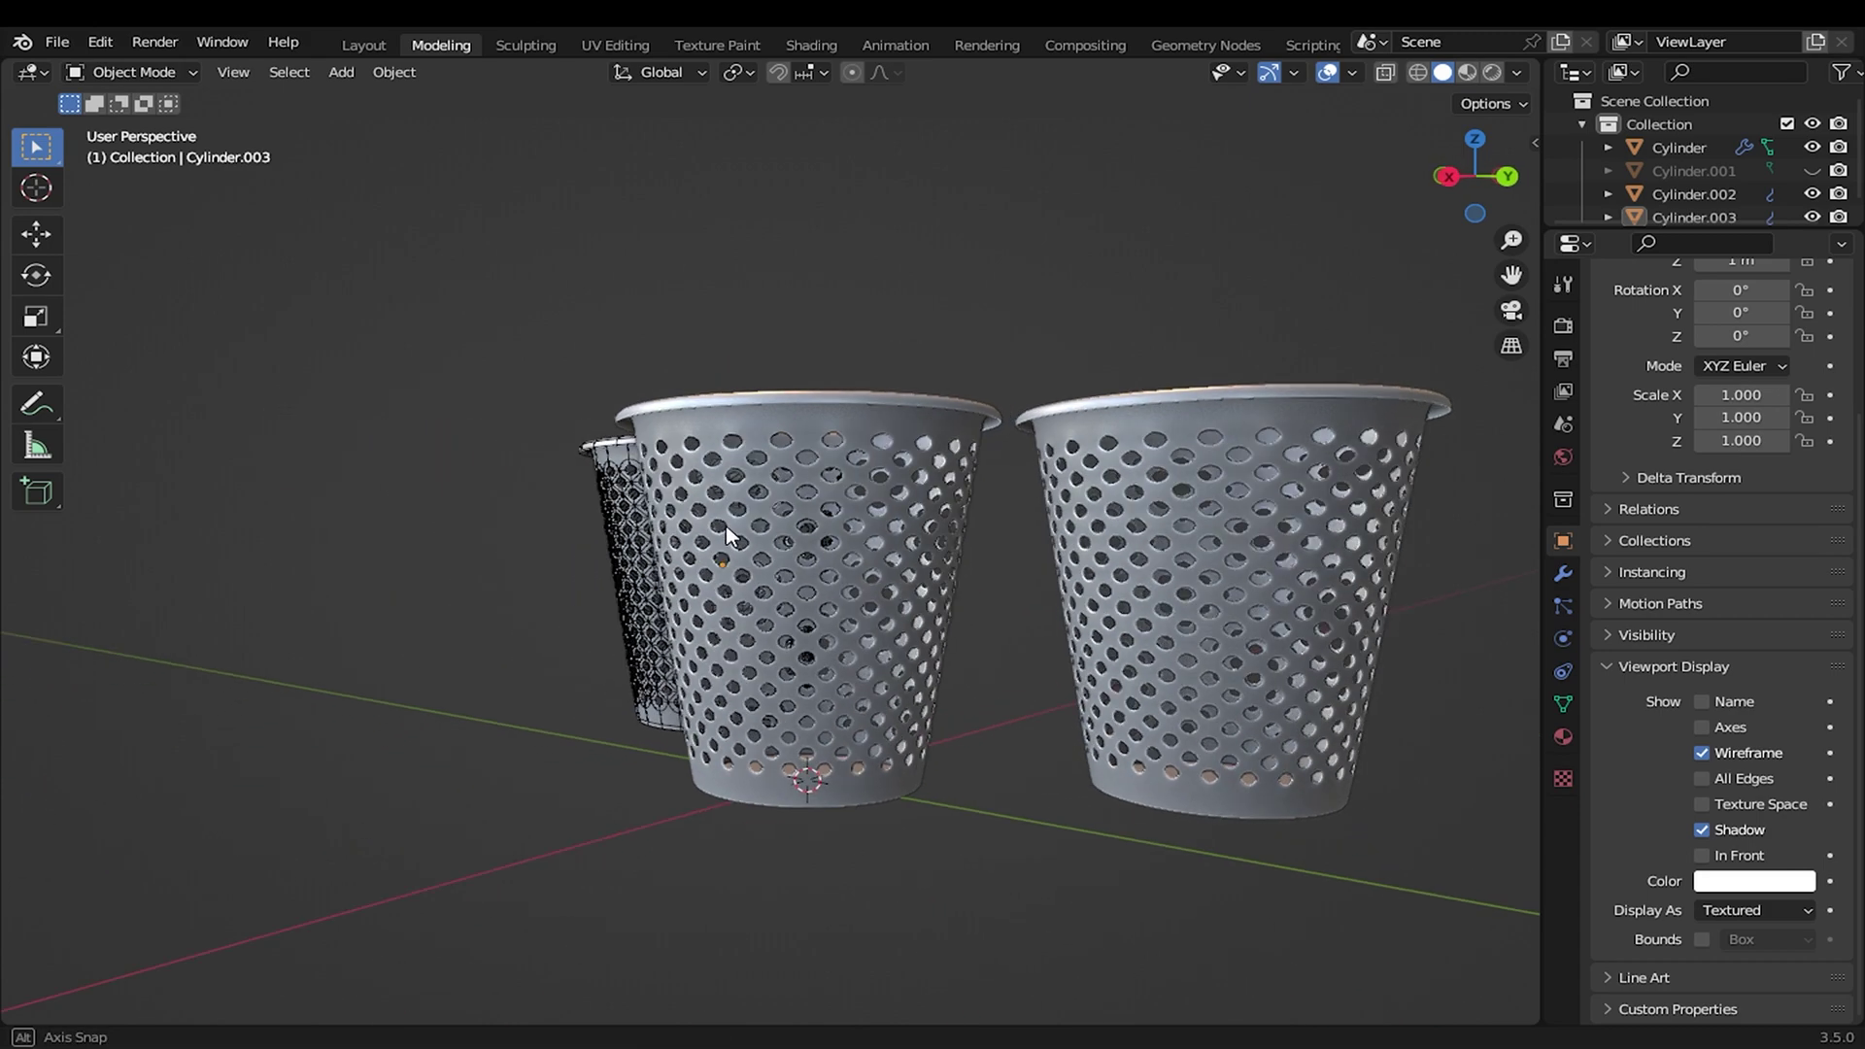
middle_drag(966, 522, 262, 482)
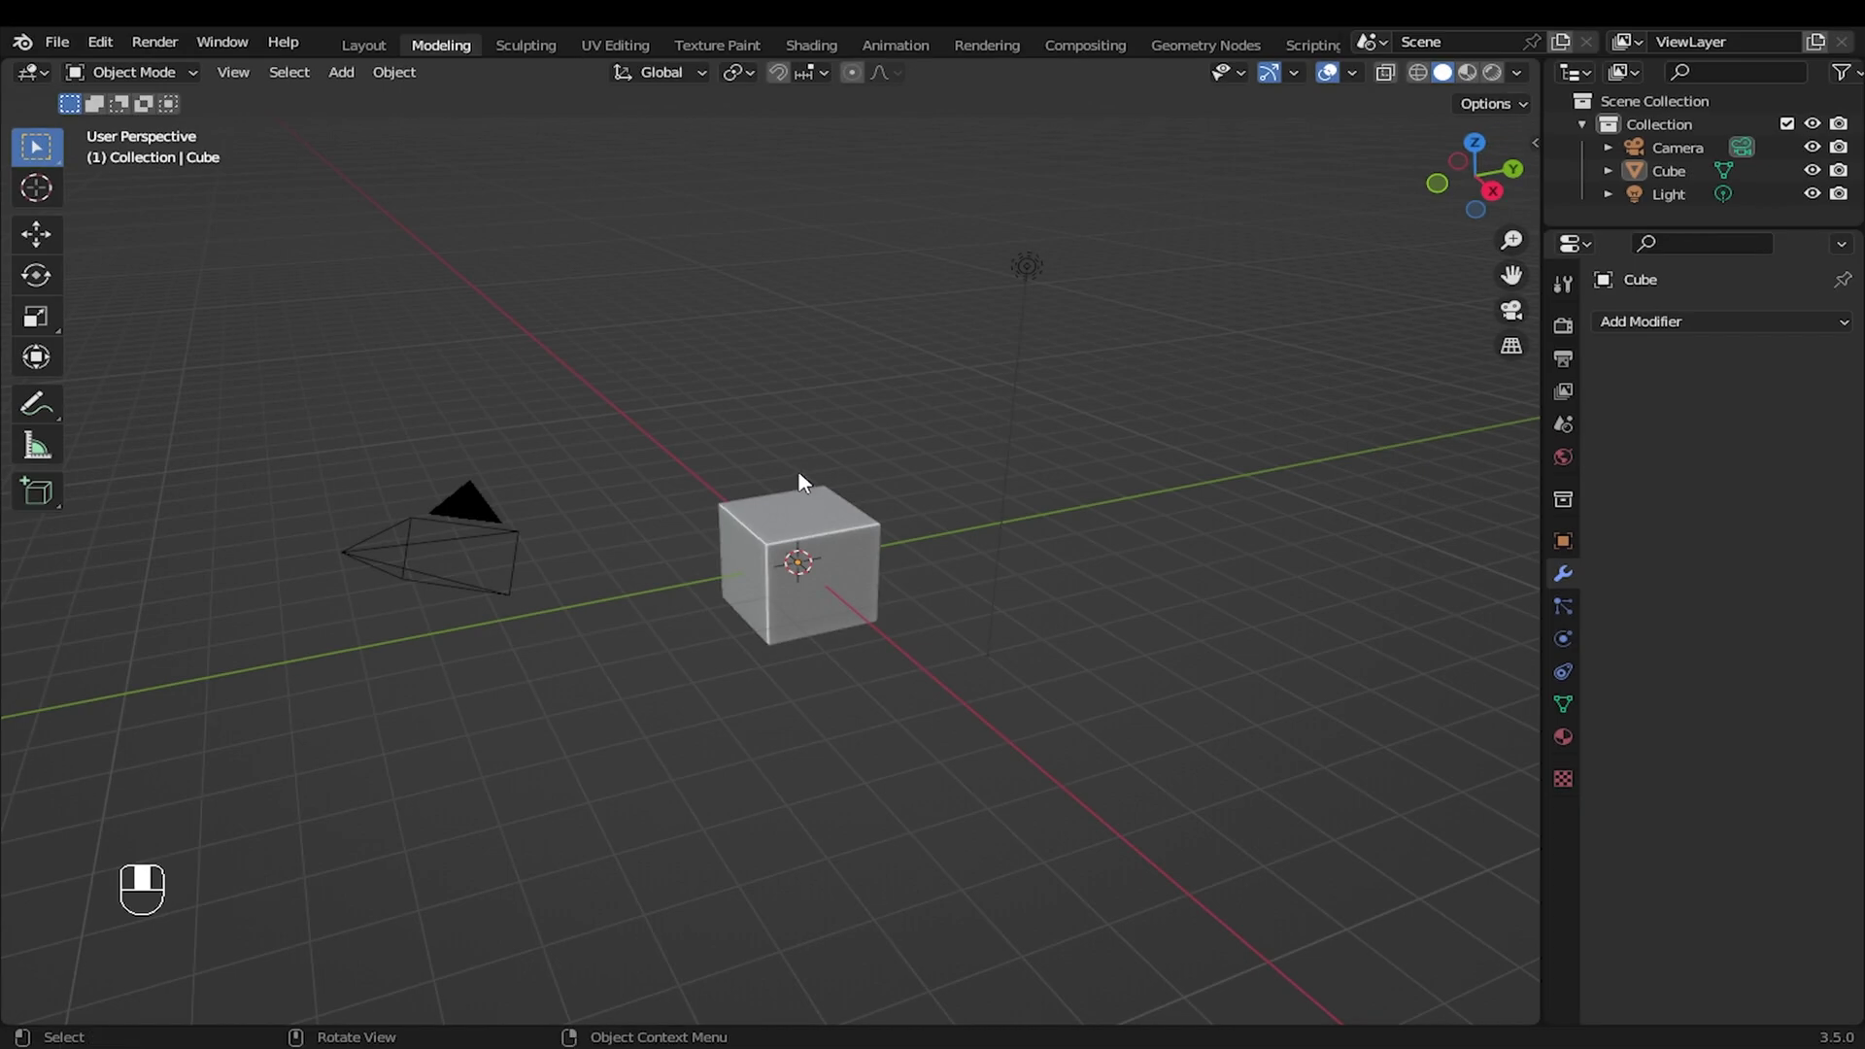
Step: Delete all the default objects from the scene
middle_drag(798, 481, 783, 470)
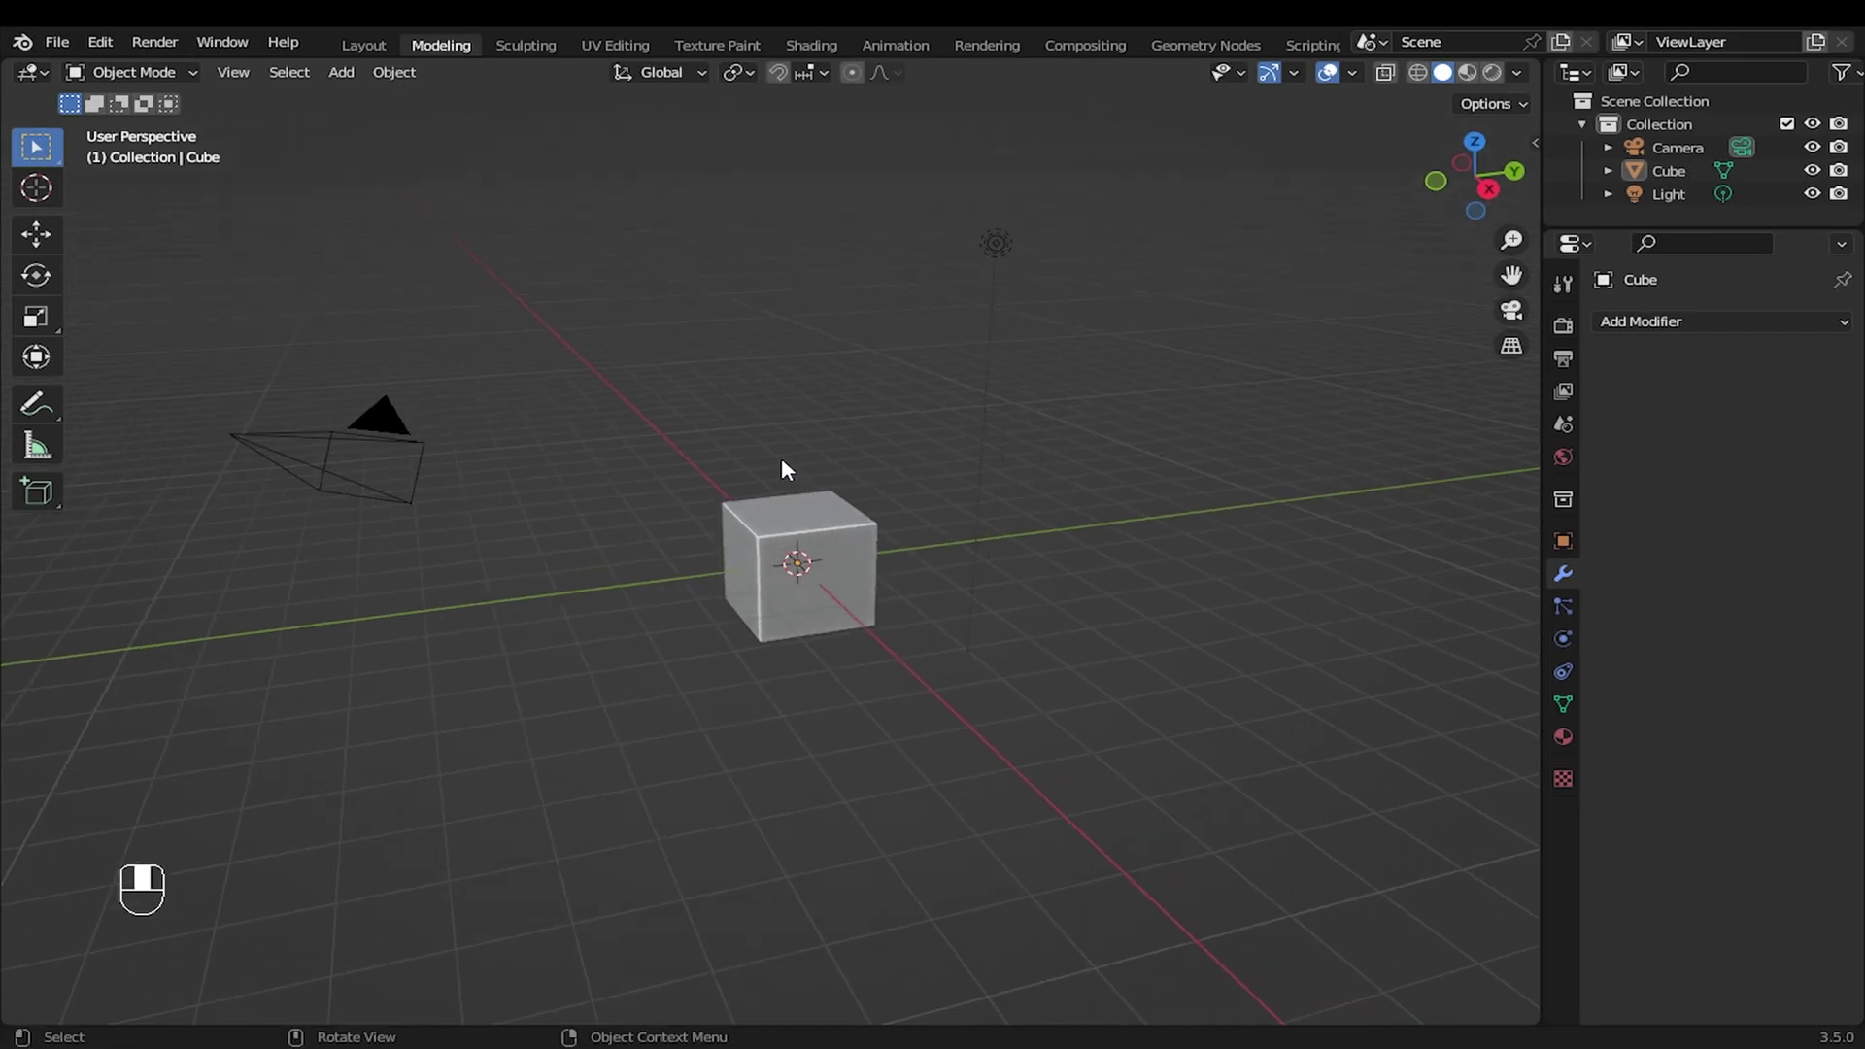
key(a)
key(x)
click(781, 463)
Step: Add a mesh cylinder with 24 vertices and its cap fill type set to Nothing
shift+middle_drag(779, 469, 785, 490)
key(shift+a)
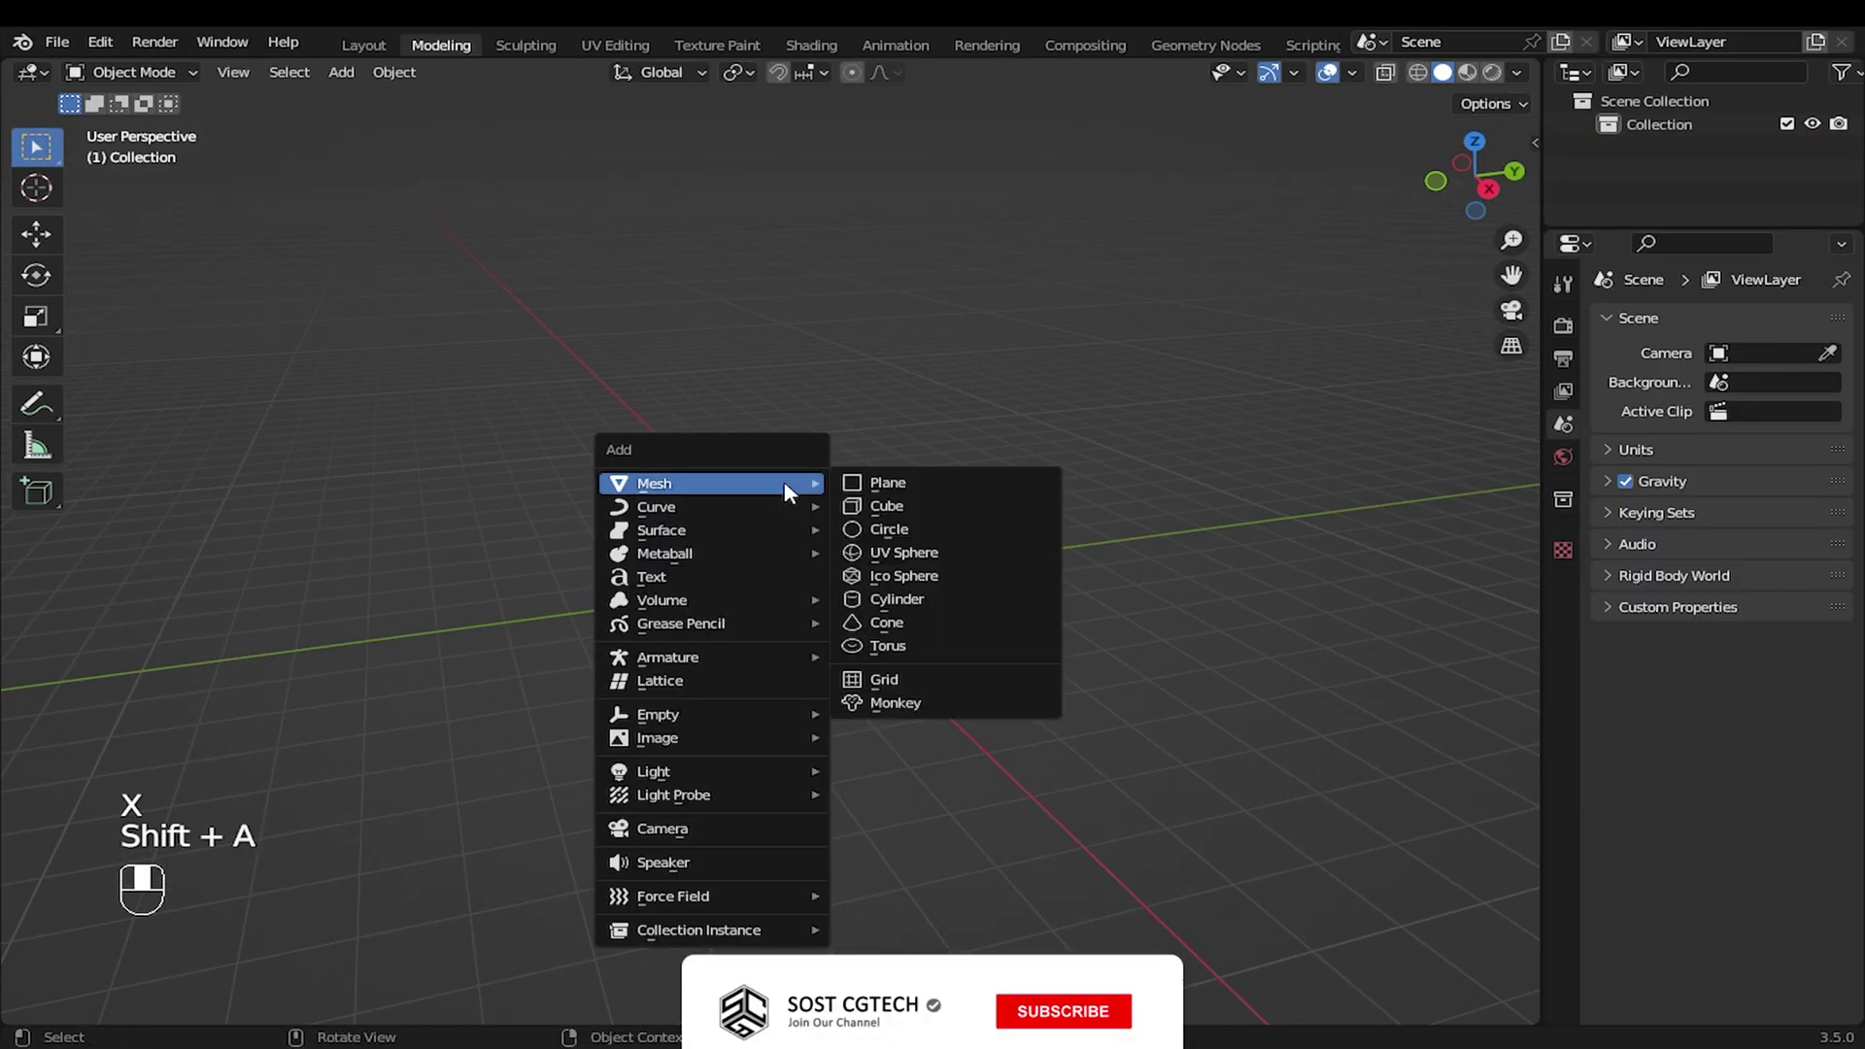
click(864, 599)
scroll(890, 609, up, 1)
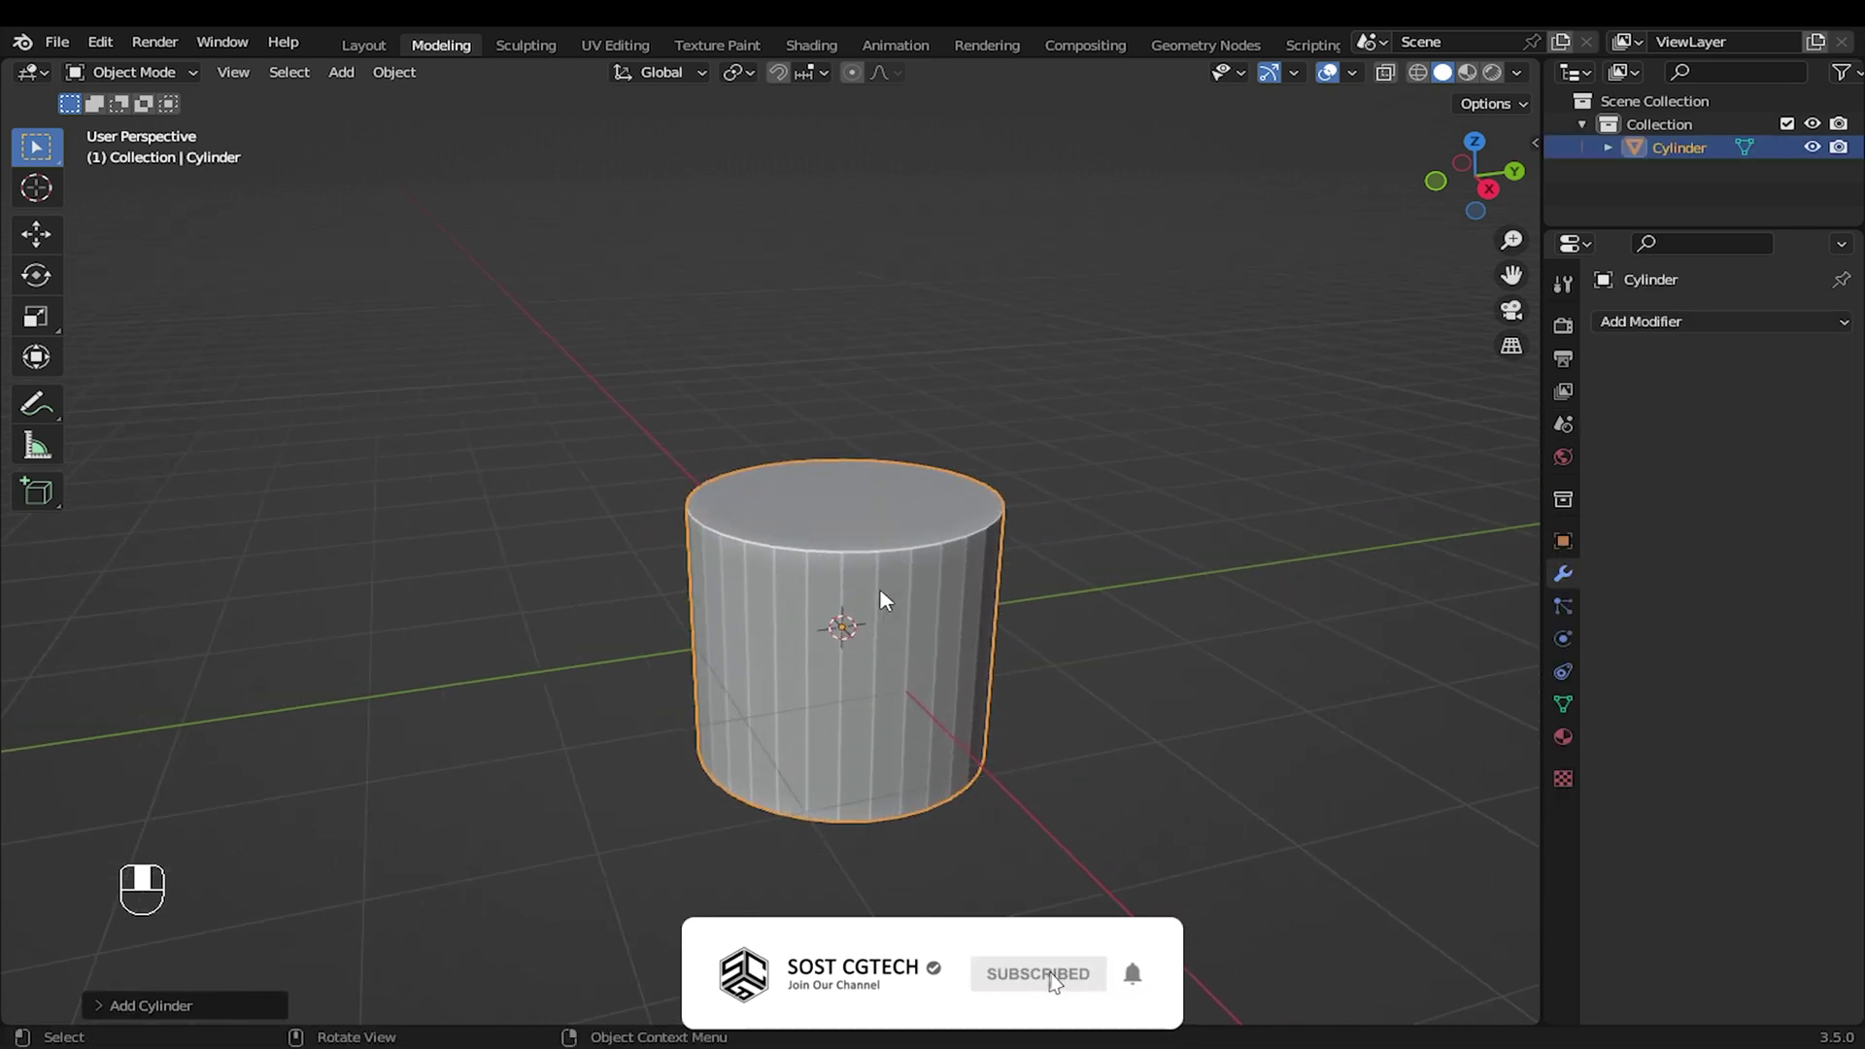
key(F9)
drag(948, 594, 382, 440)
click(574, 471)
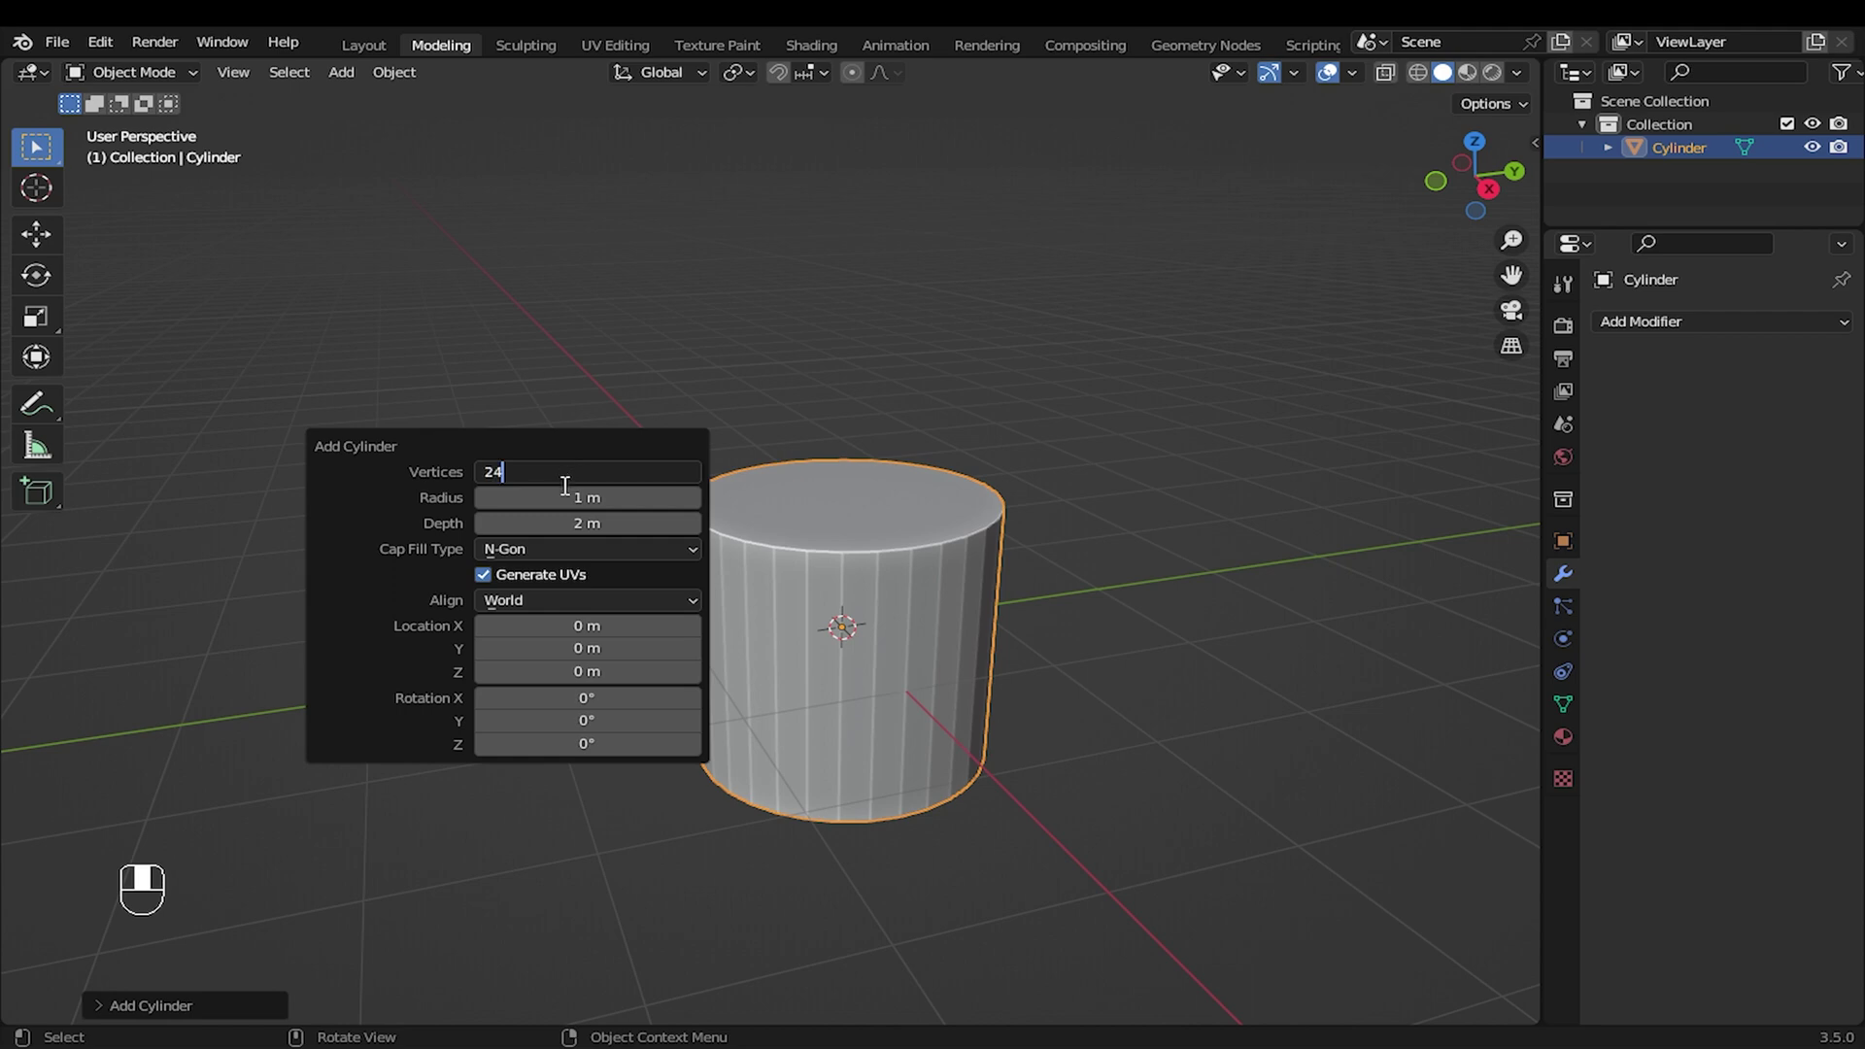
click(568, 548)
click(569, 577)
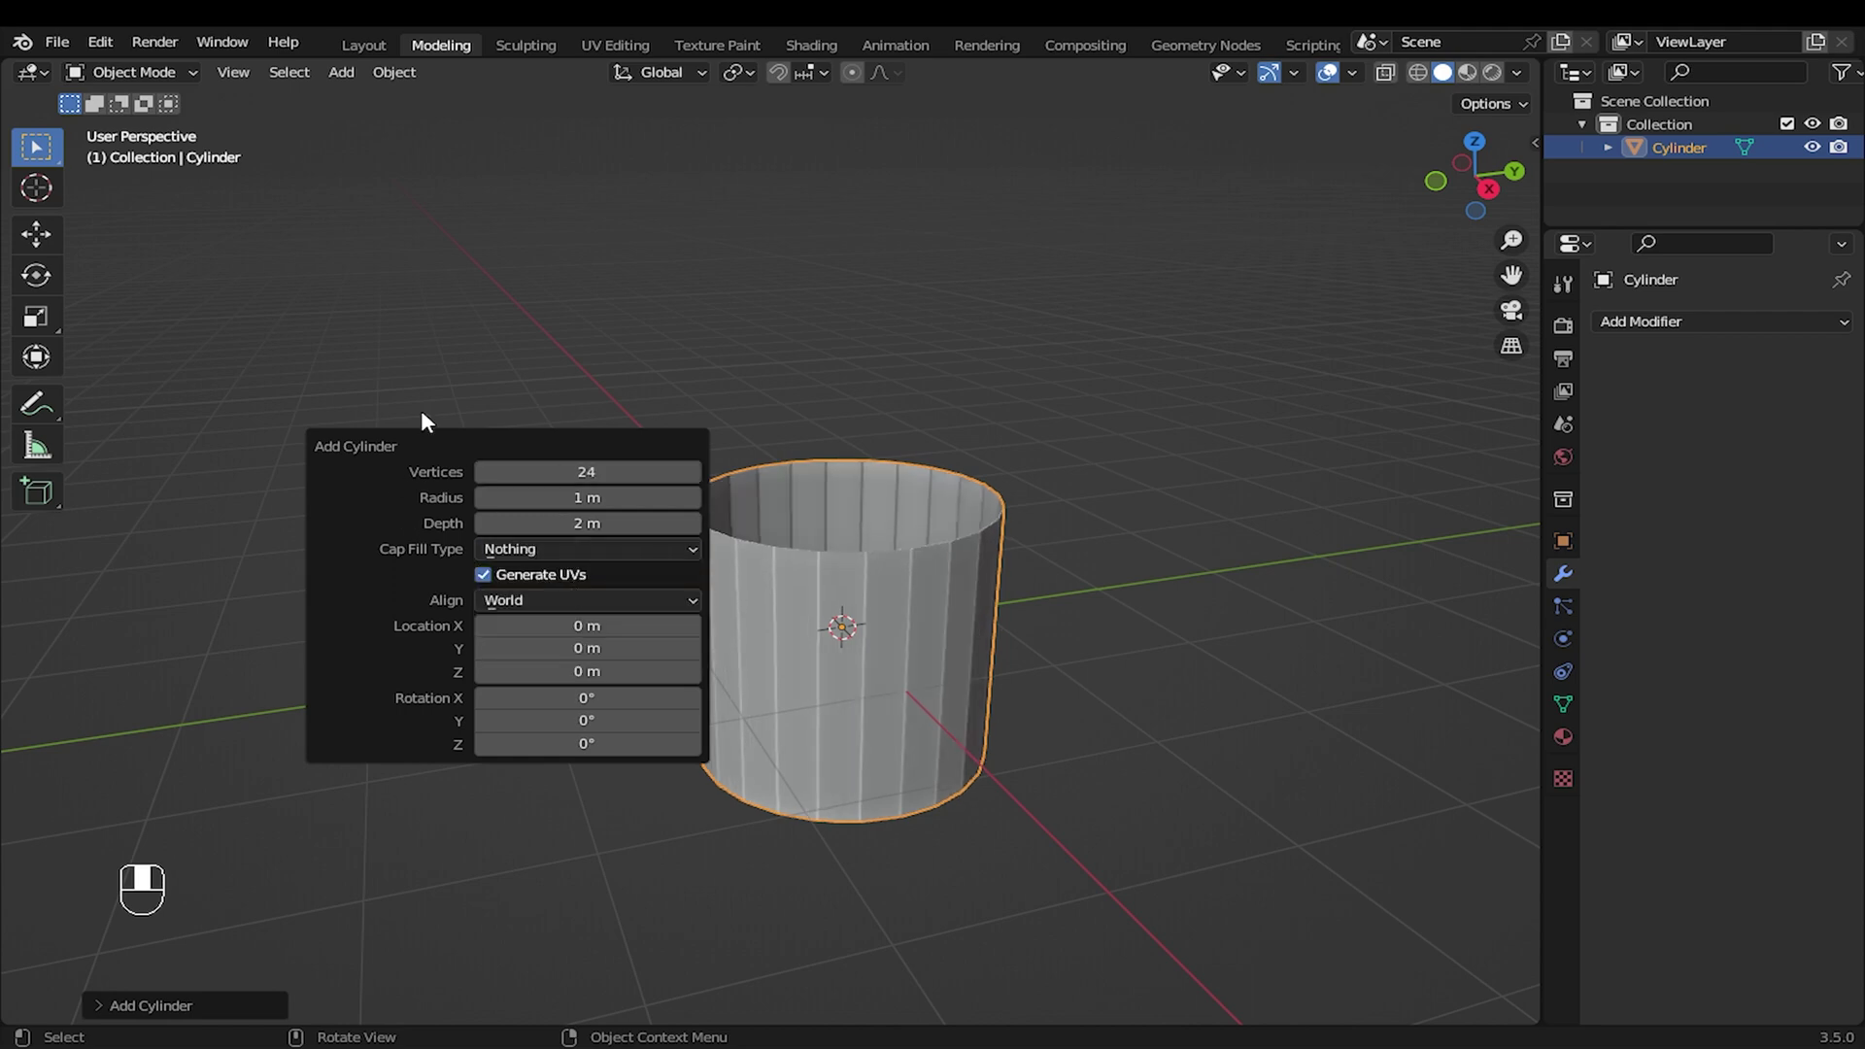
click(854, 674)
Step: Move the cylinder up along the Z axis so that its base rests on the grid floor
middle_drag(870, 684, 787, 622)
key(g)
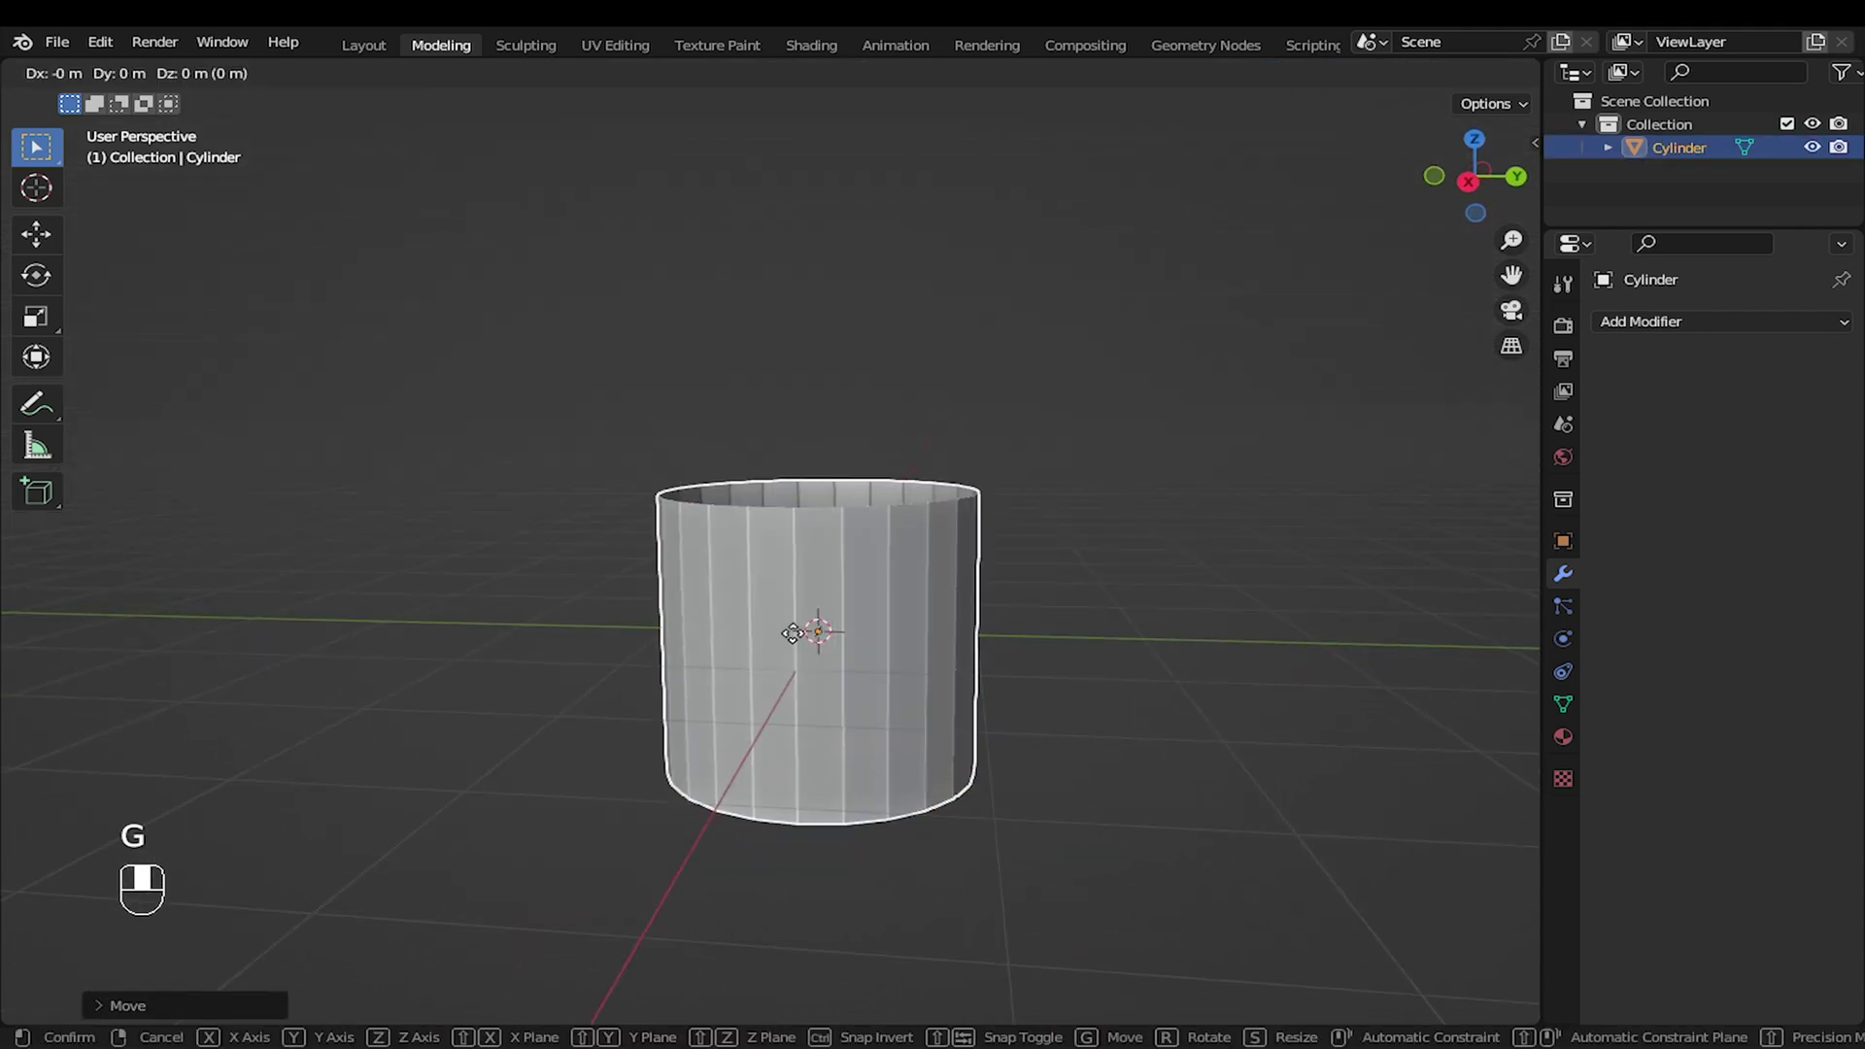
key(z)
click(790, 632)
Step: In Edit Mode, scale the whole cylinder mesh to about 0.76 in X and Y, excluding Z
middle_drag(899, 632, 762, 583)
scroll(819, 549, up, 2)
key(Tab)
key(Tab)
click(145, 73)
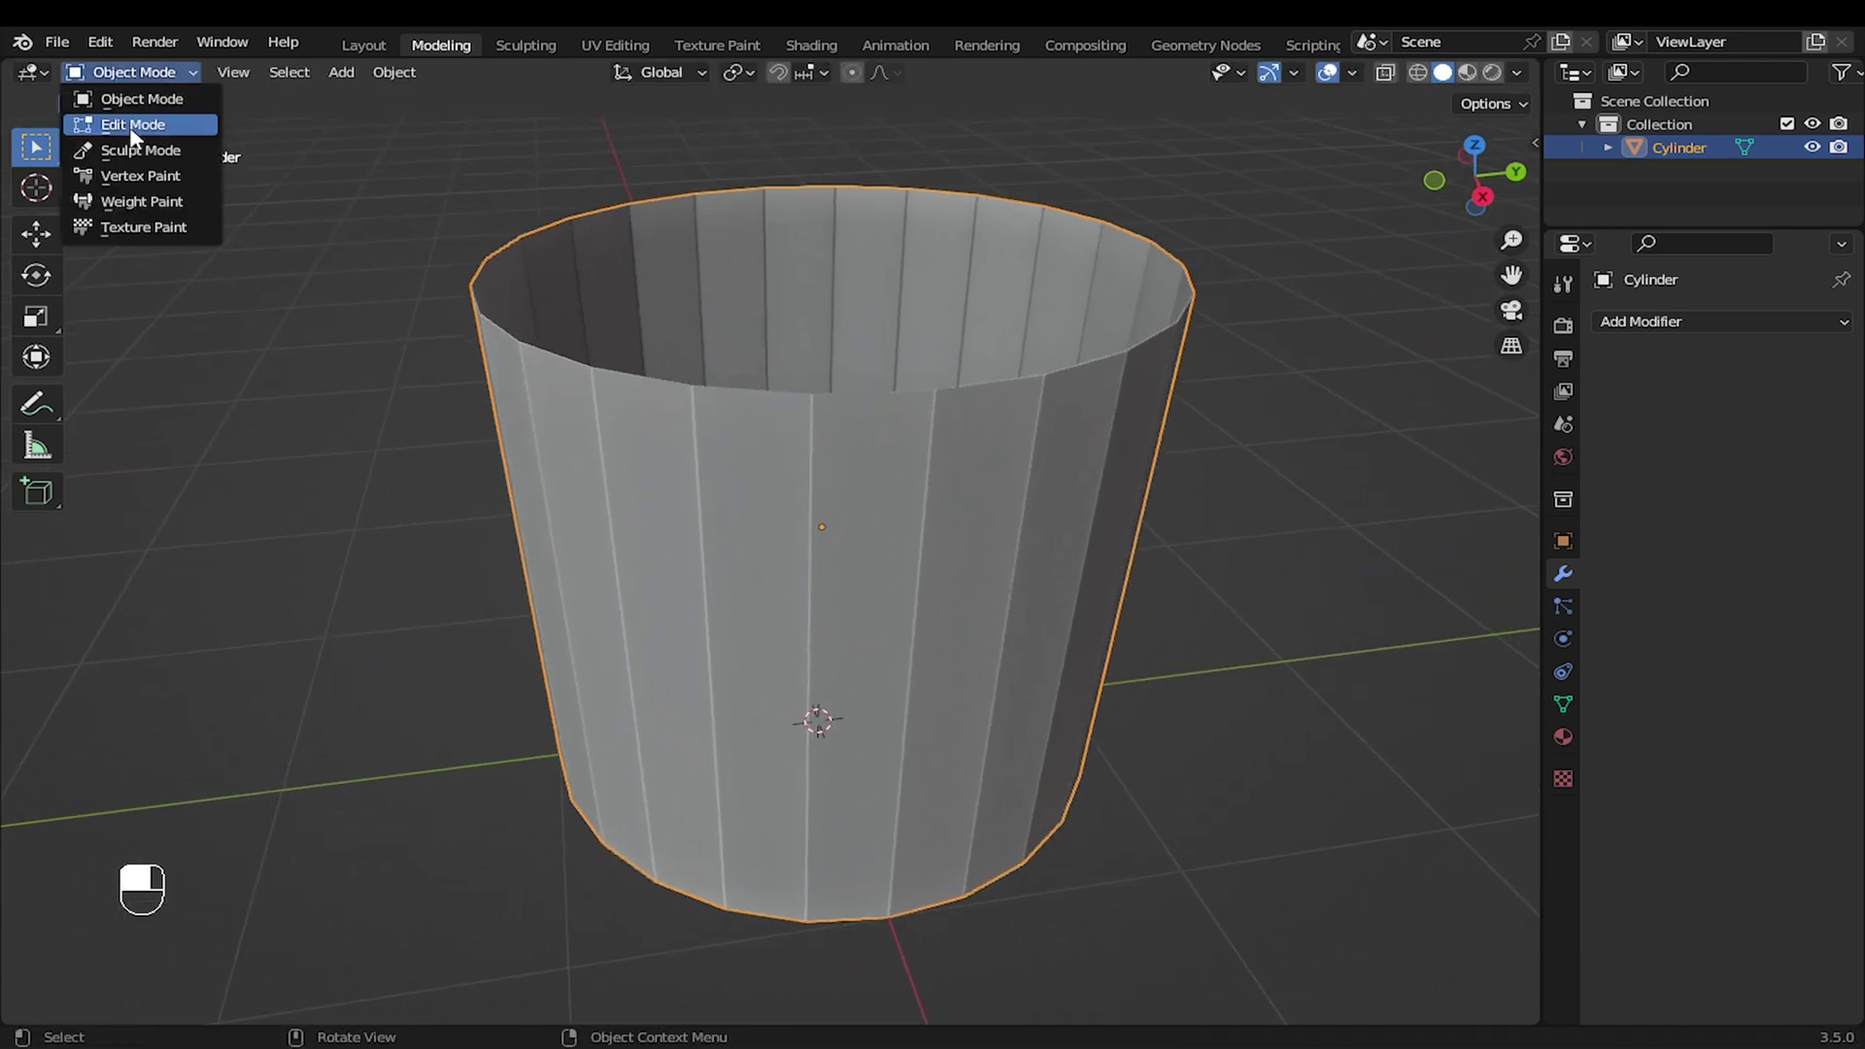
click(131, 120)
key(s)
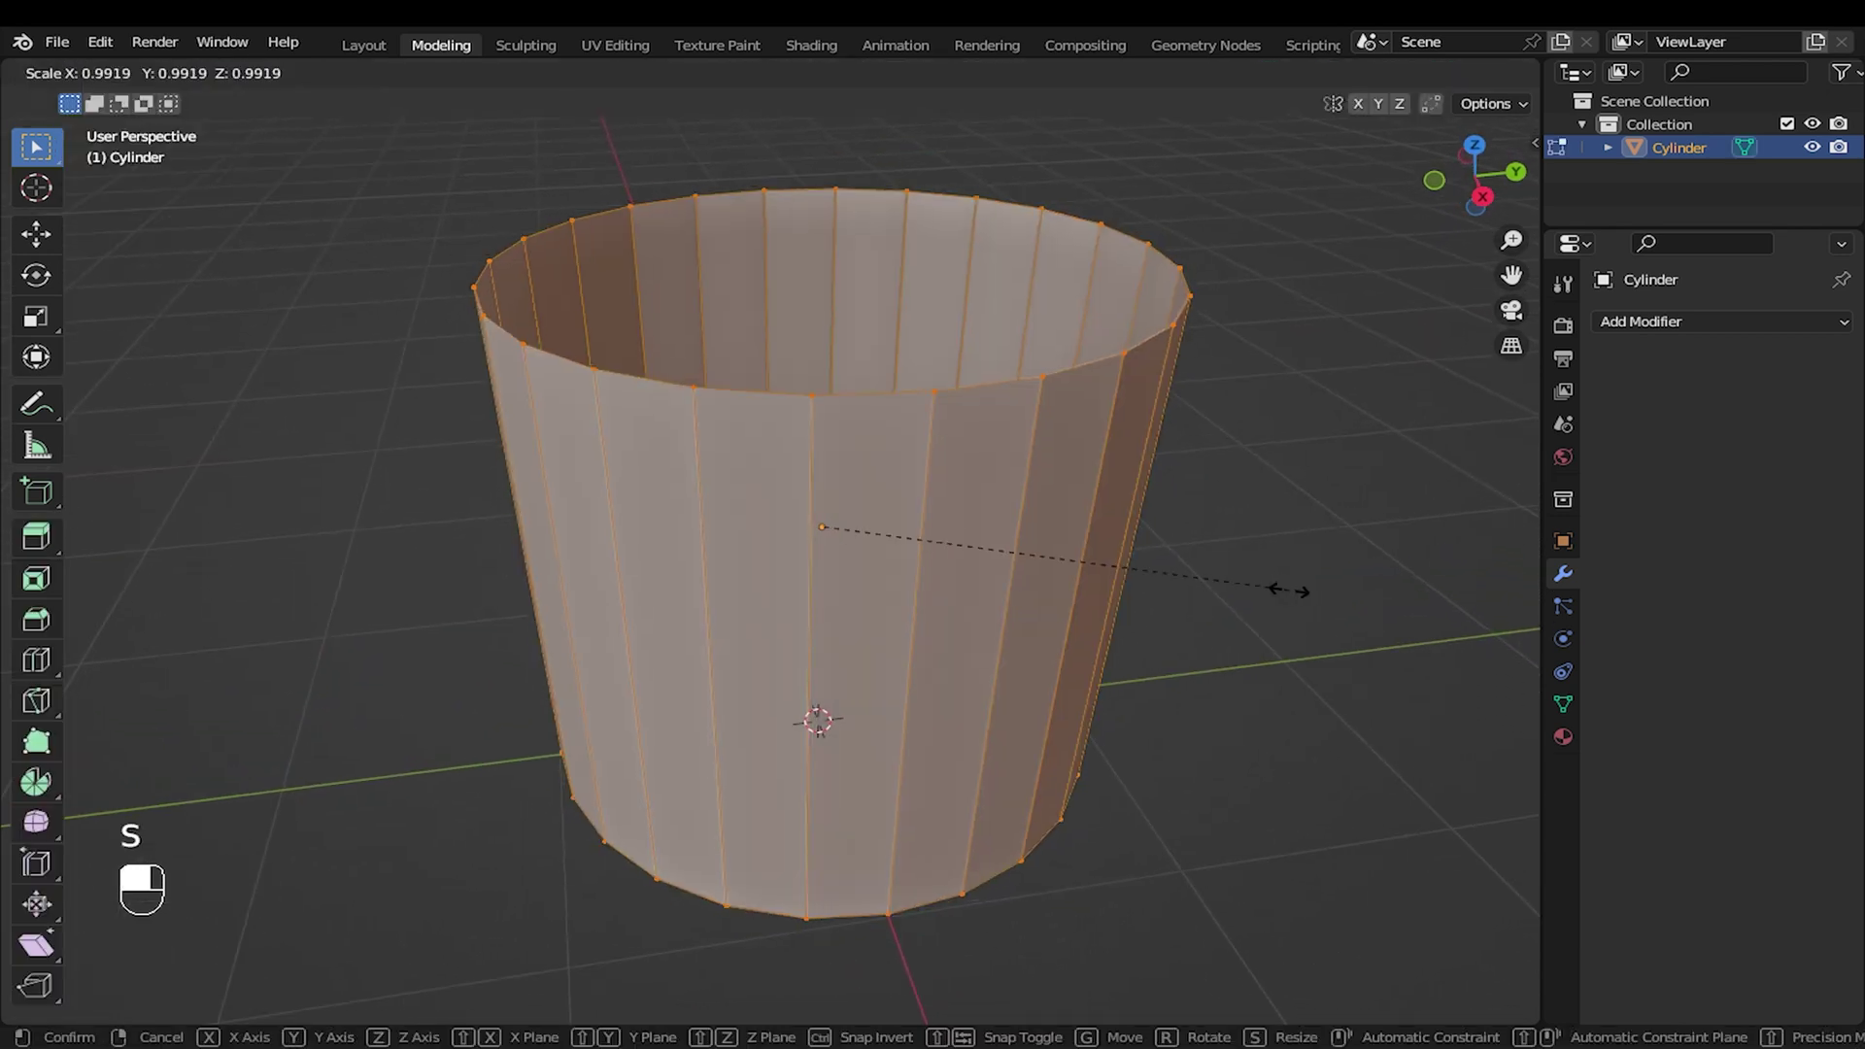
key(shift+z)
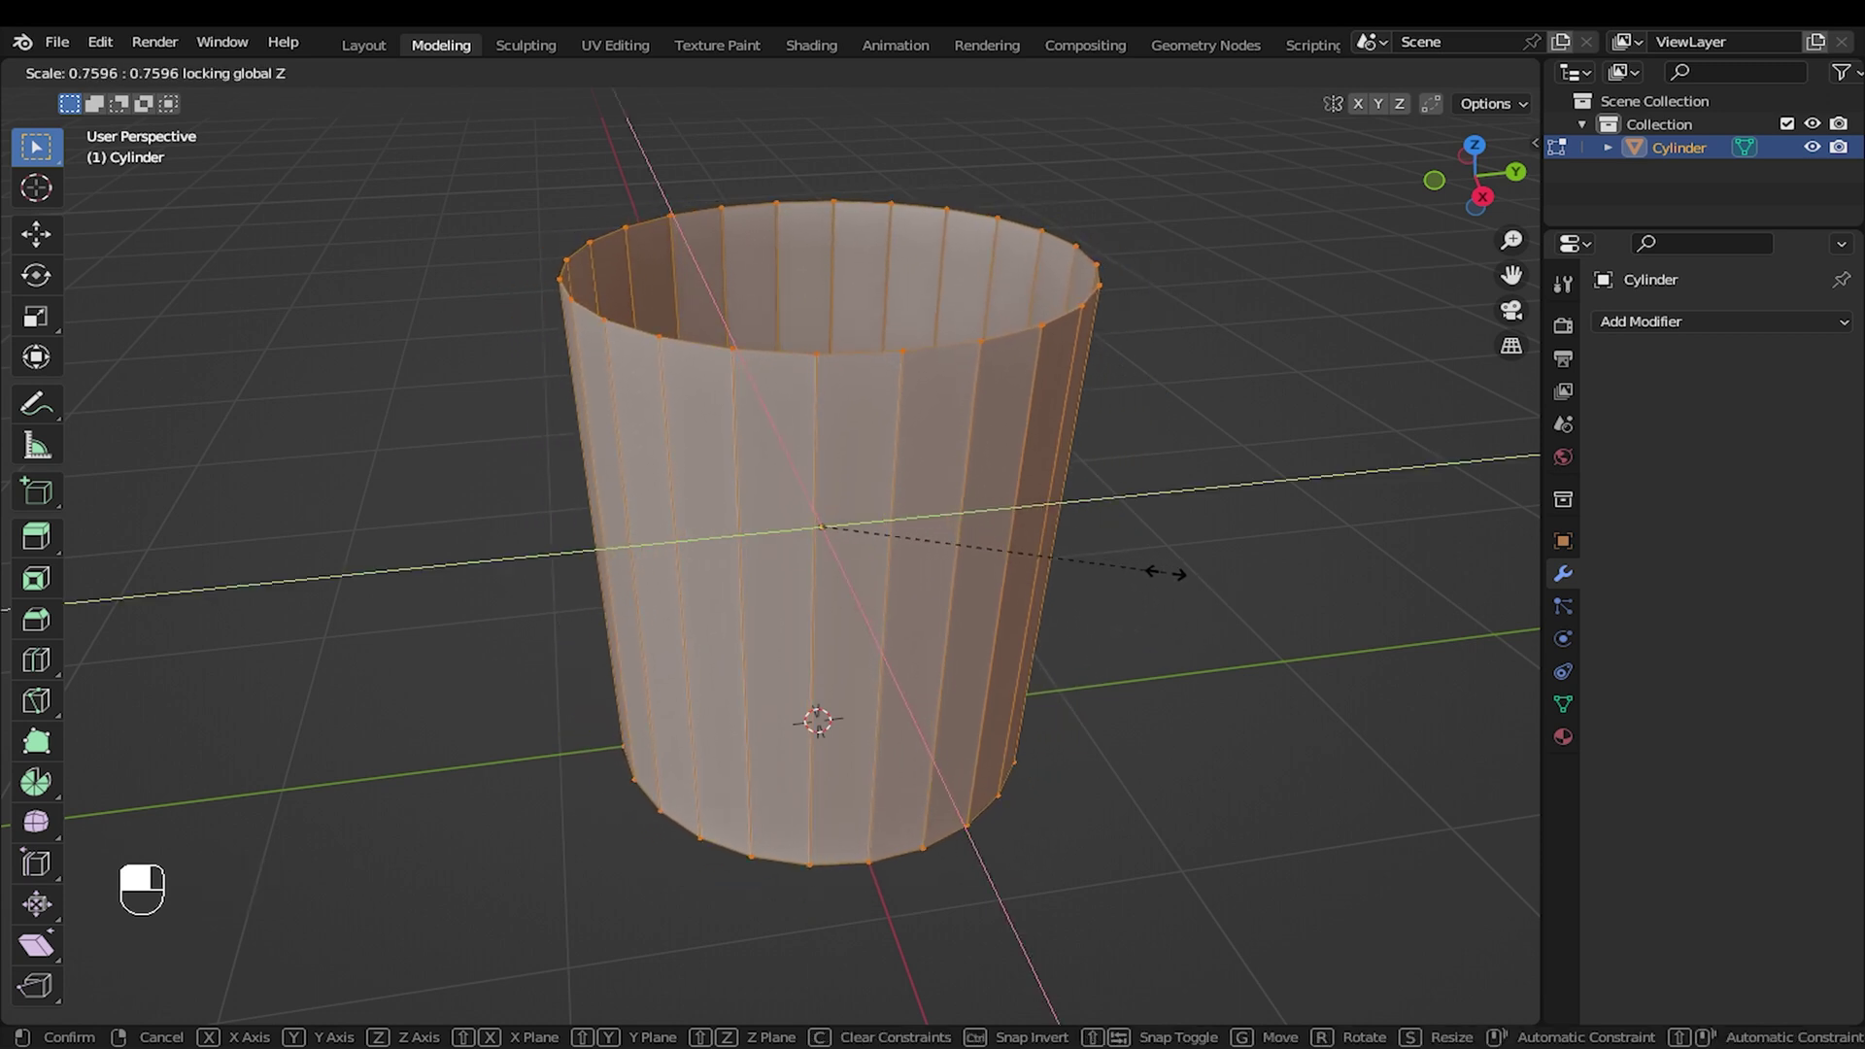
click(1156, 576)
Step: Select the cylinder's top edge loop and lower it slightly along the Z axis
middle_drag(1046, 587, 875, 363)
key(alt+a)
alt+shift+click(871, 374)
key(g)
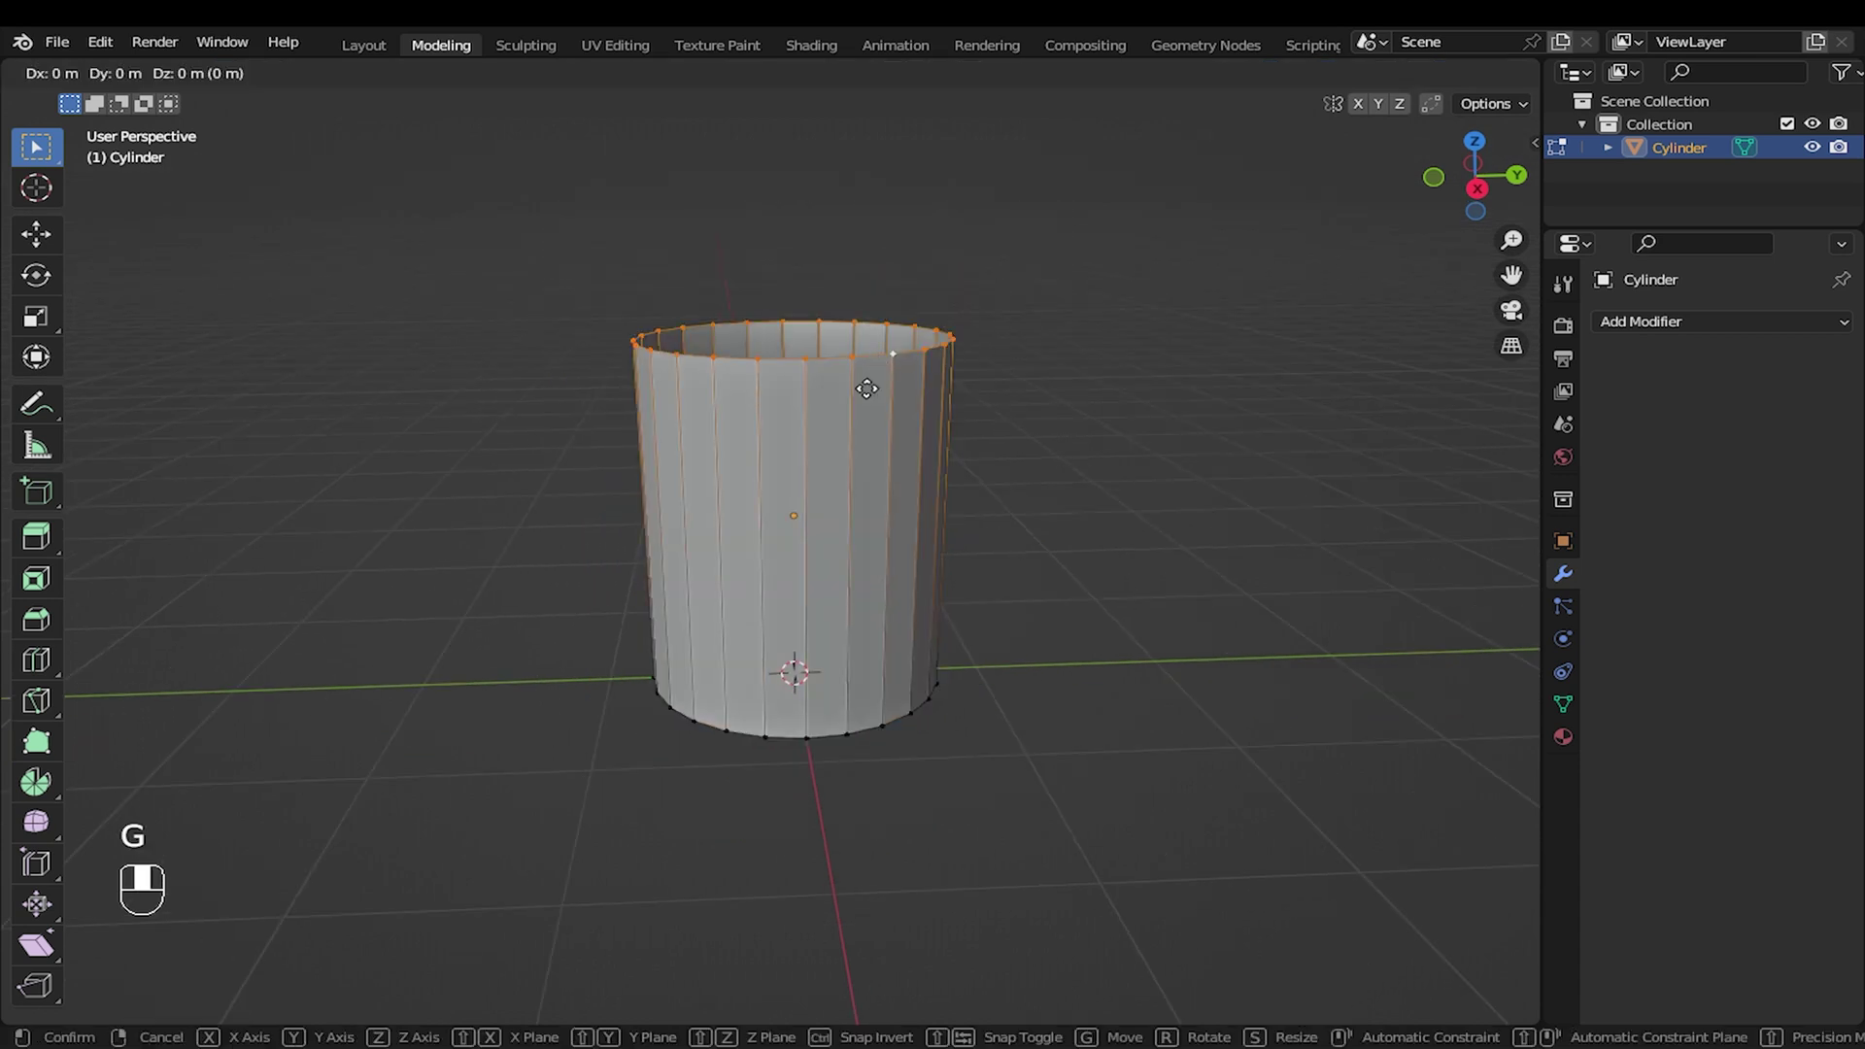
key(z)
click(862, 437)
Step: Select the bottom edge loop and scale it to about 0.66 in X and Y, excluding Z, to taper the bin
key(alt+a)
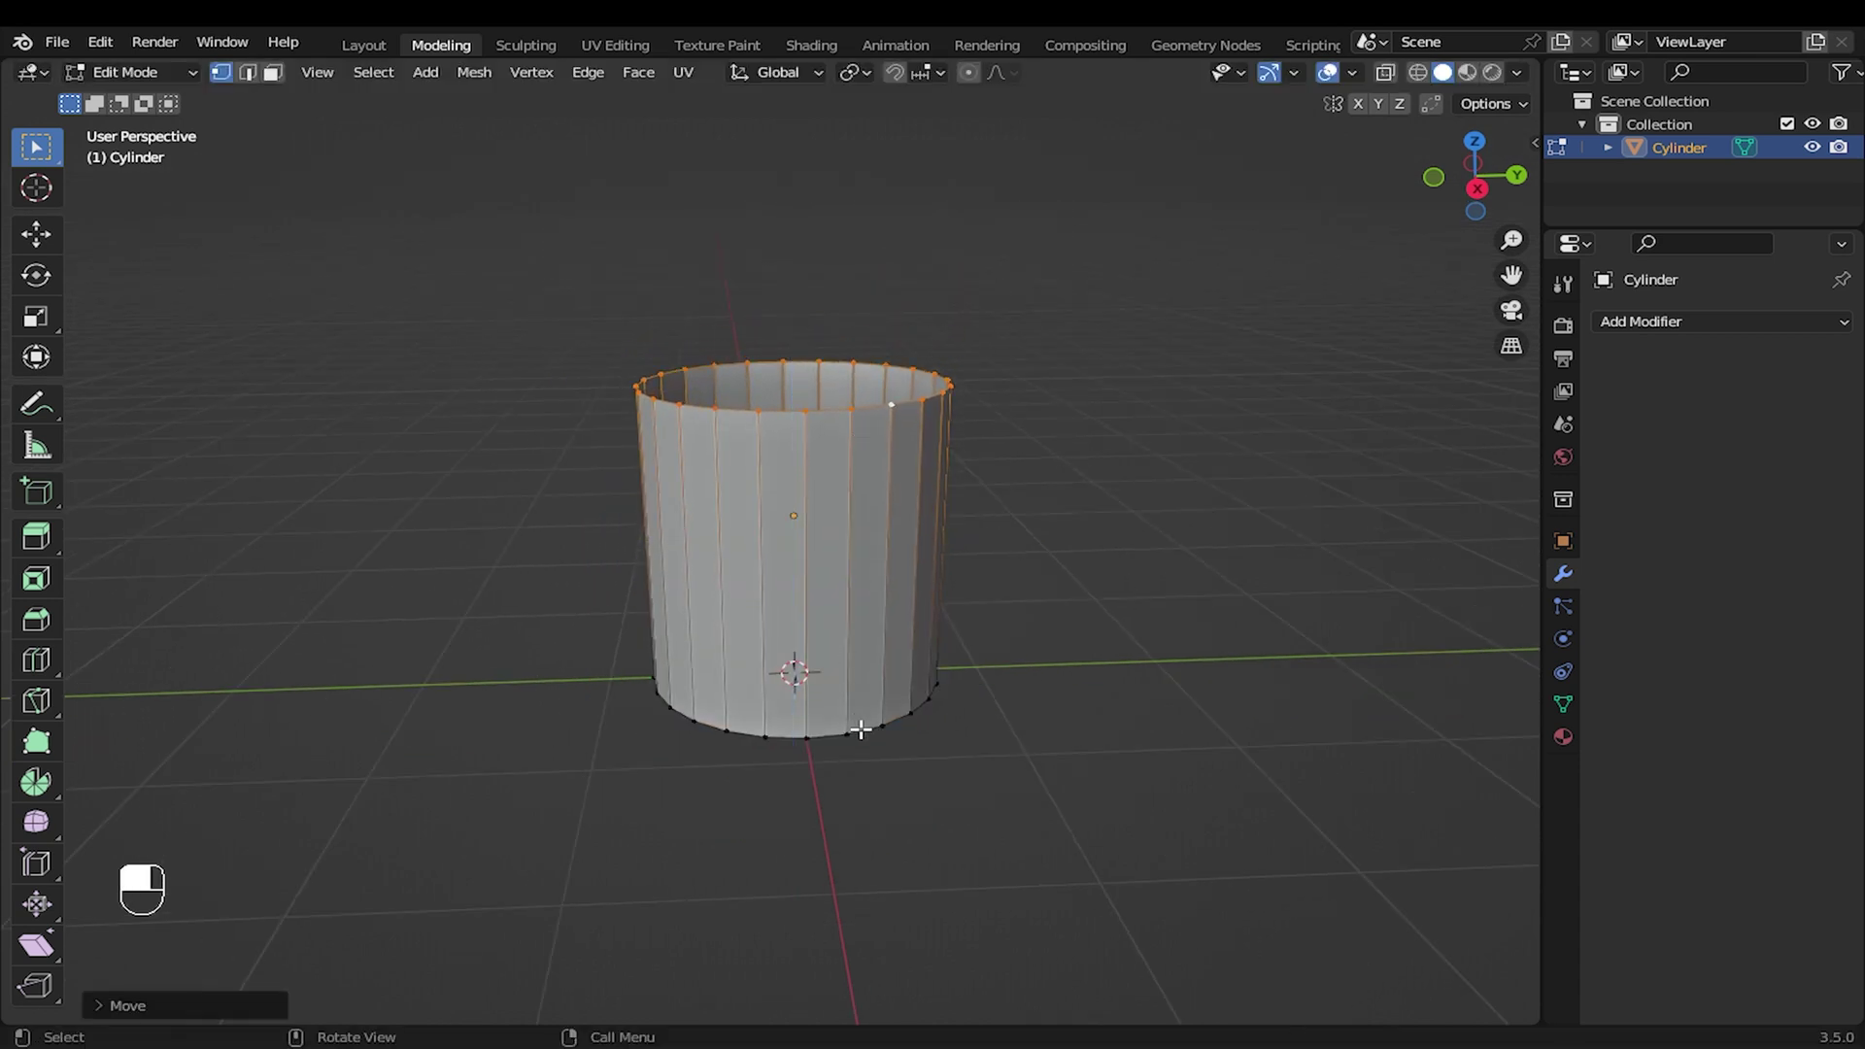
alt+shift+click(861, 731)
middle_drag(894, 729, 923, 696)
scroll(945, 694, up, 1)
key(s)
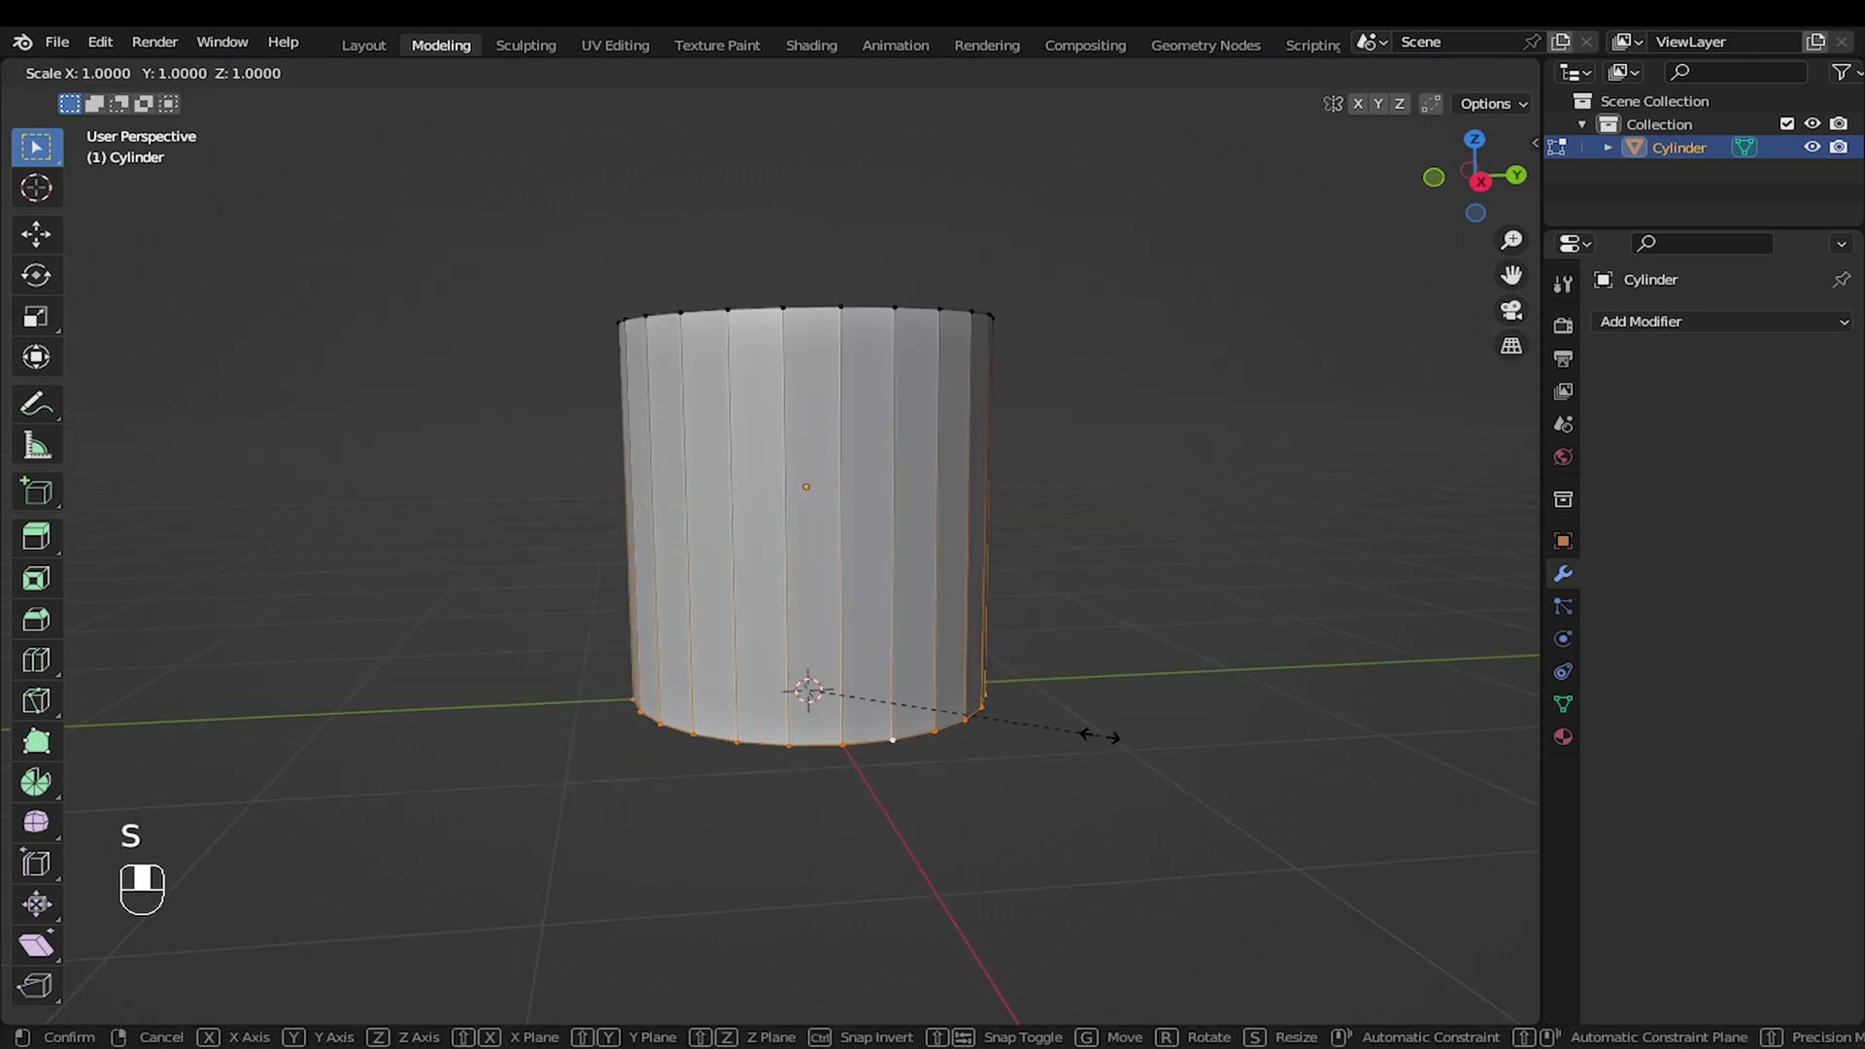
key(shift+z)
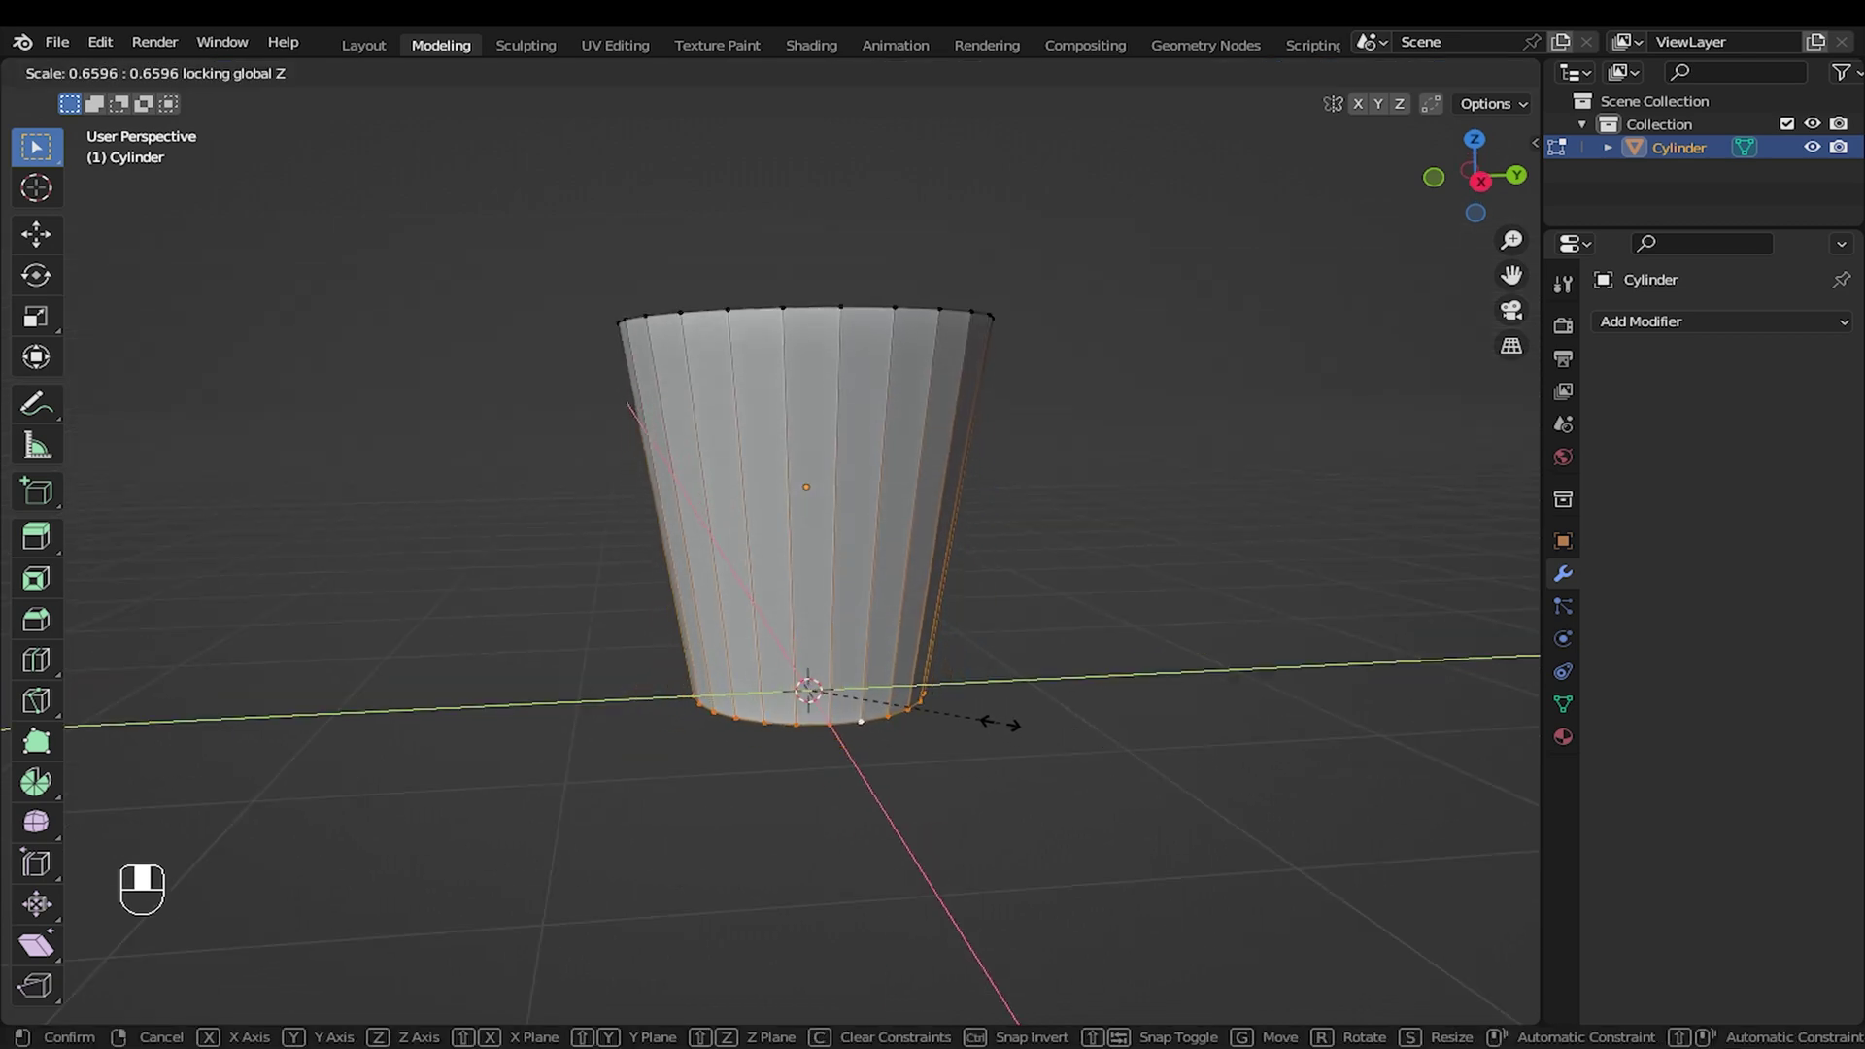
click(1001, 724)
Step: Add one horizontal loop cut around the middle of the tapered wall
middle_drag(922, 563, 854, 556)
scroll(864, 524, up, 1)
key(ctrl+r)
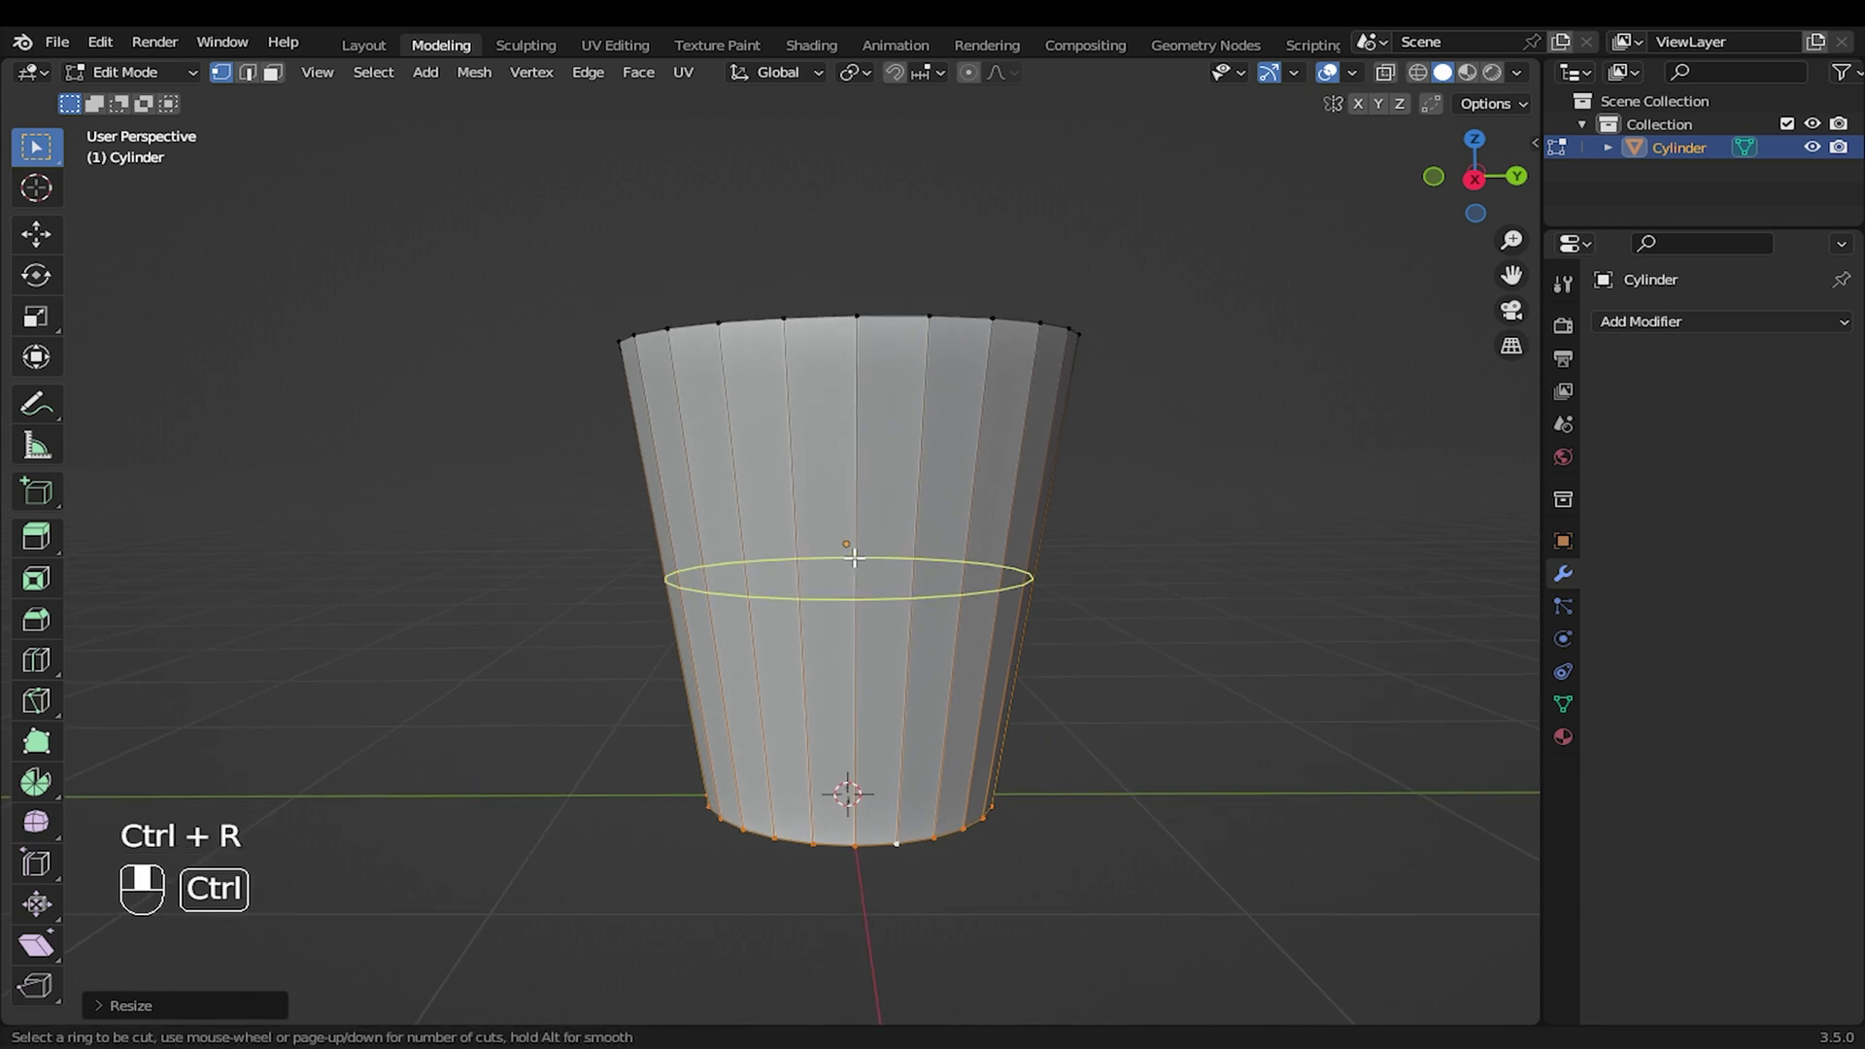
click(853, 556)
click(855, 547)
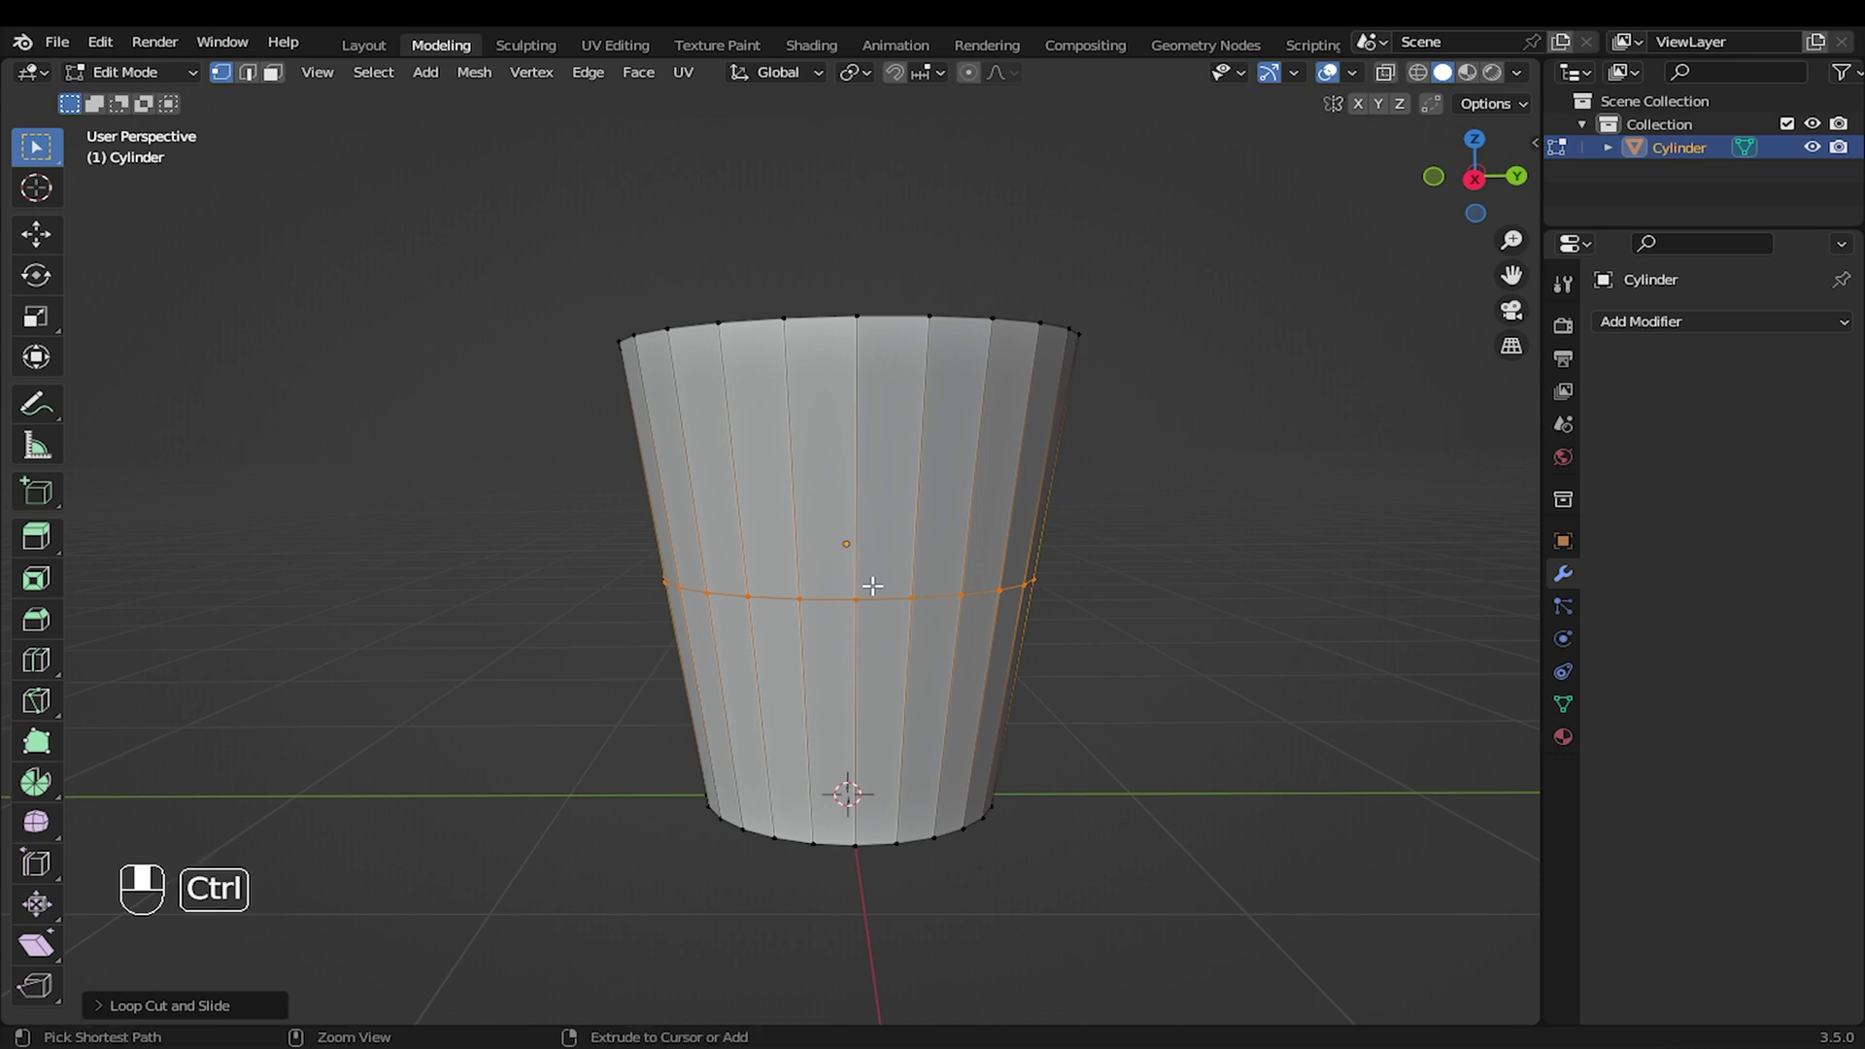
Step: Bevel the middle loop with 11 segments and a width of about 0.79 m, leaving narrow bands at the rim and base
key(ctrl+b)
scroll(1135, 649, up, 9)
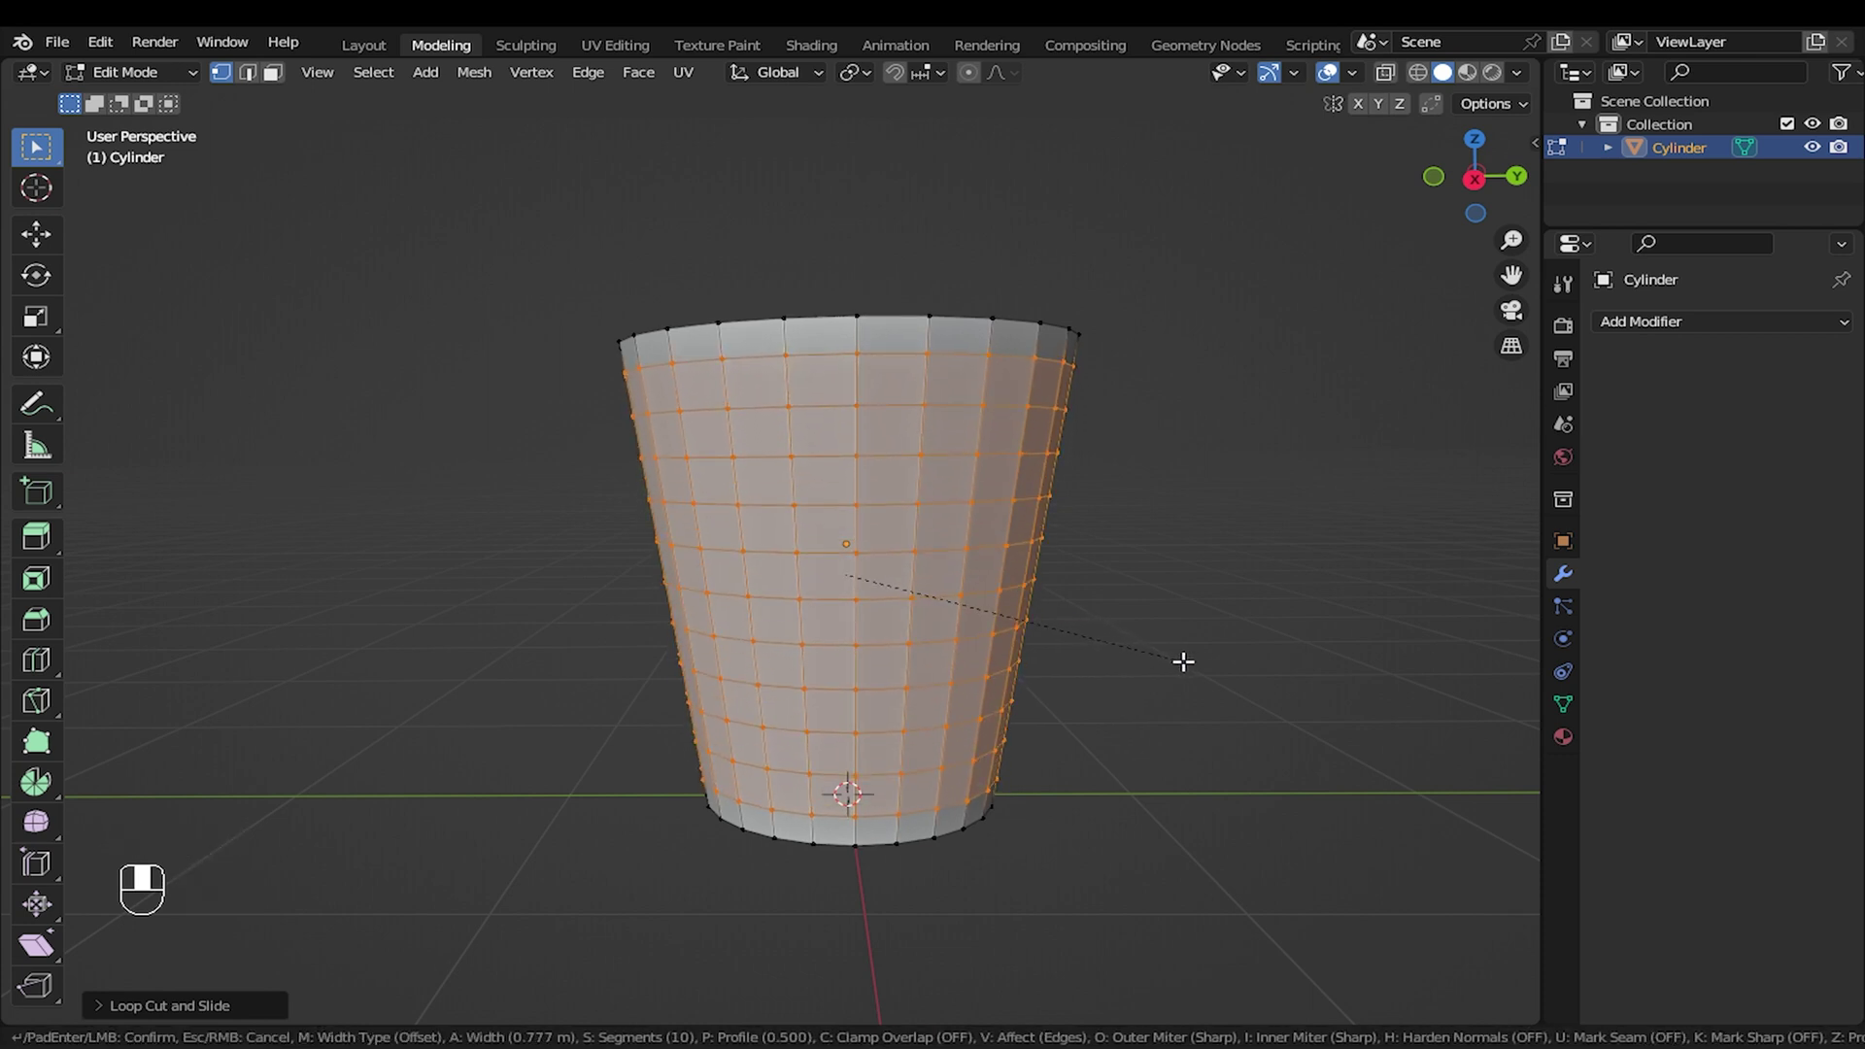
scroll(1183, 662, up, 2)
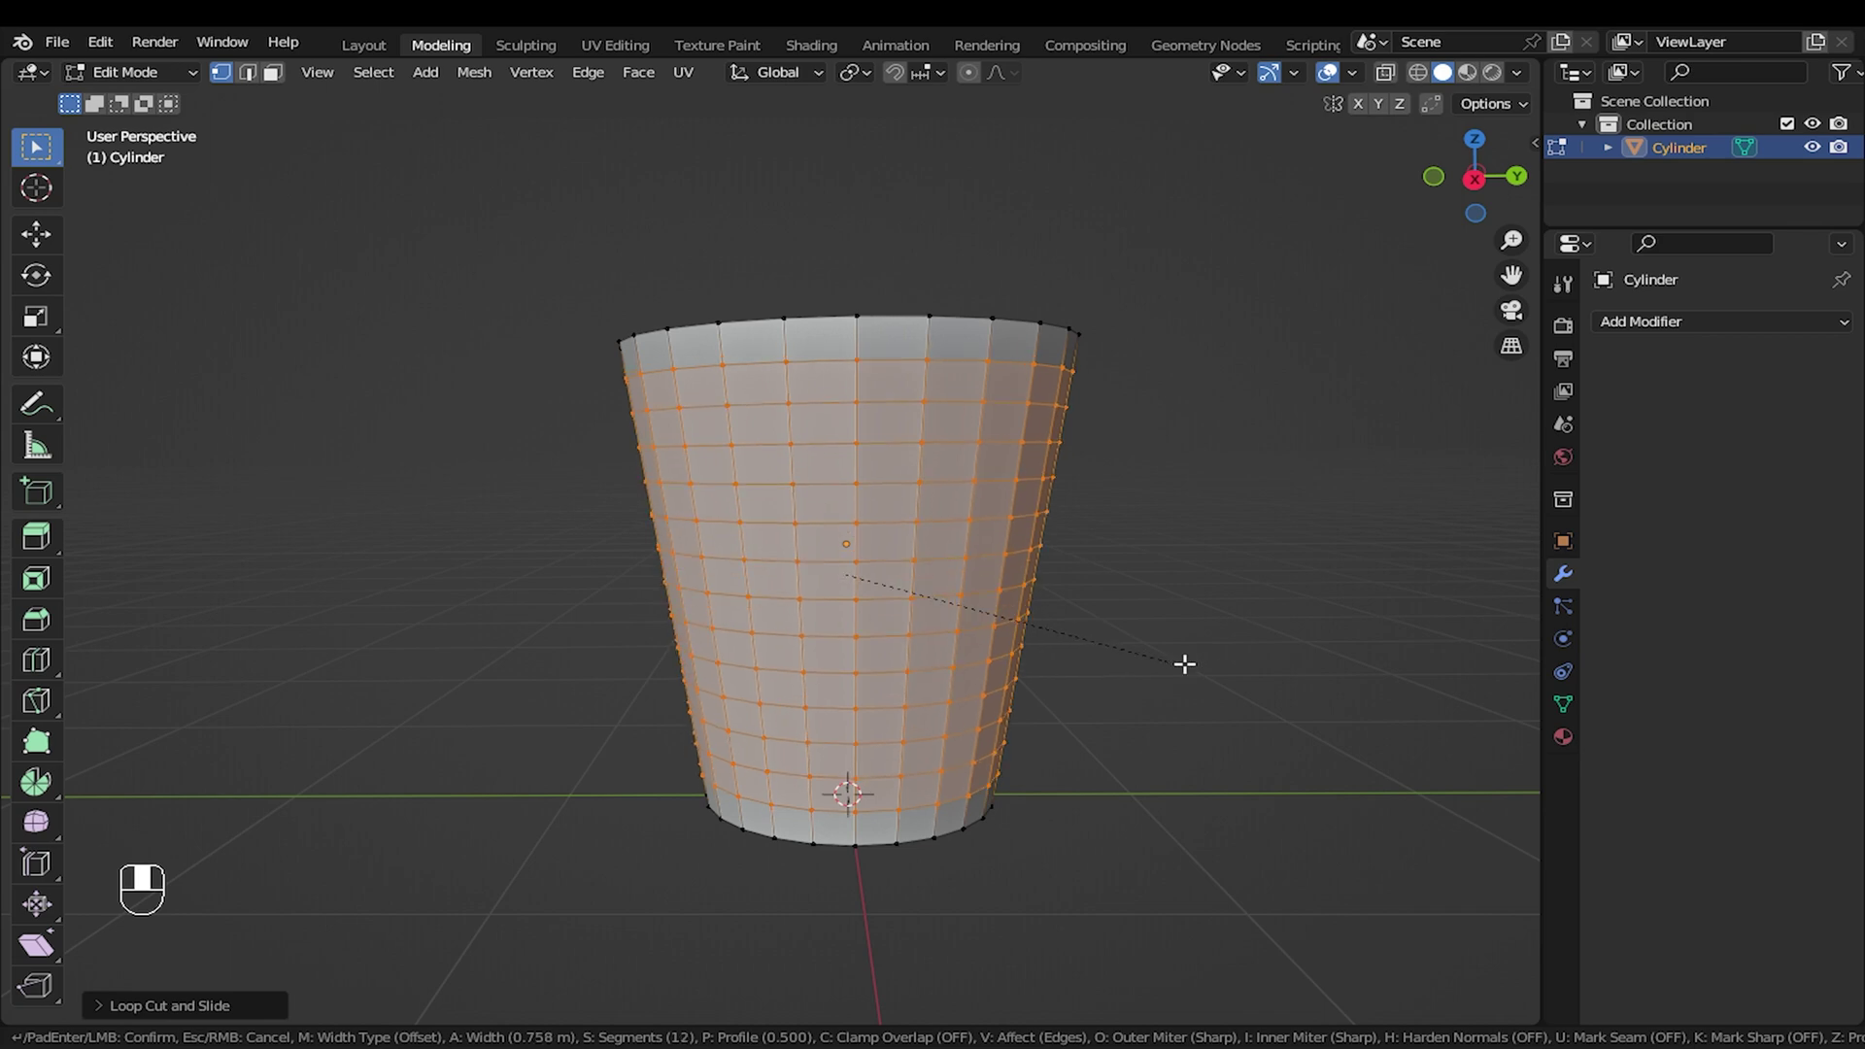
scroll(1185, 663, down, 1)
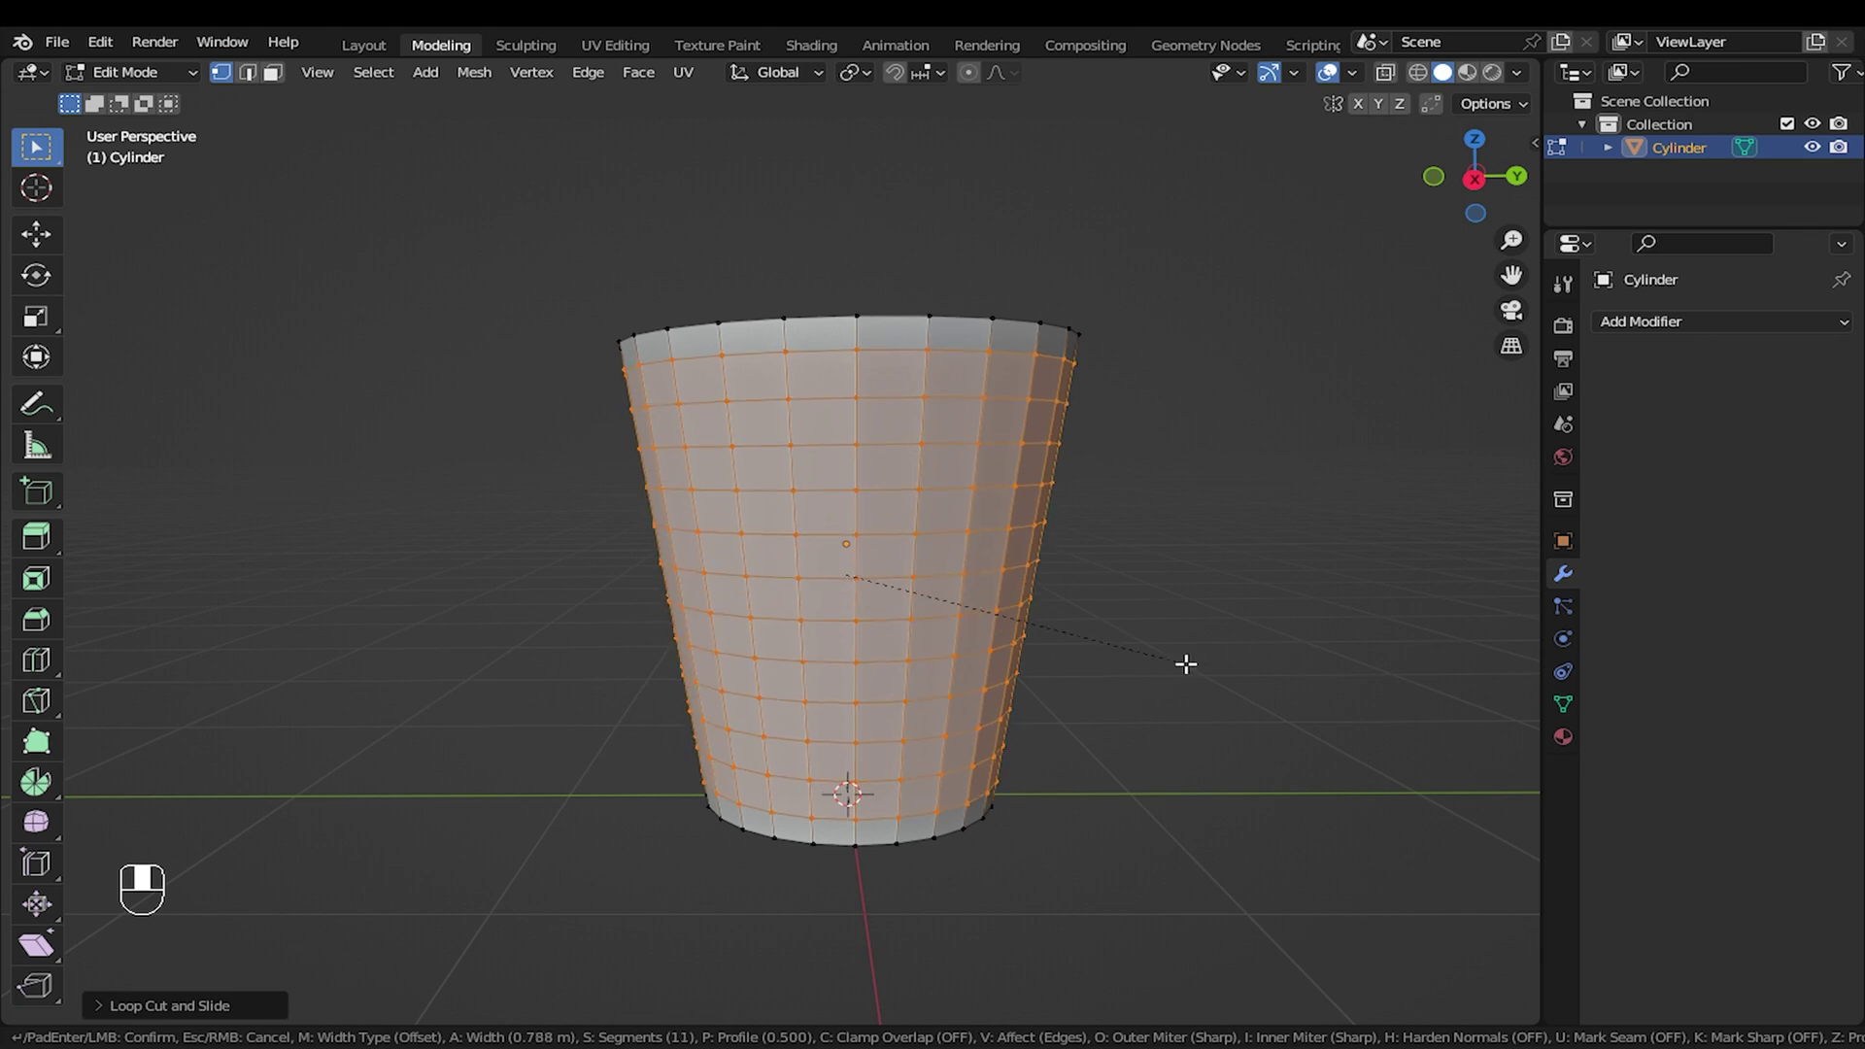
click(1185, 665)
Step: Switch to face selection and poke the beveled wall faces
middle_drag(1183, 662, 1088, 612)
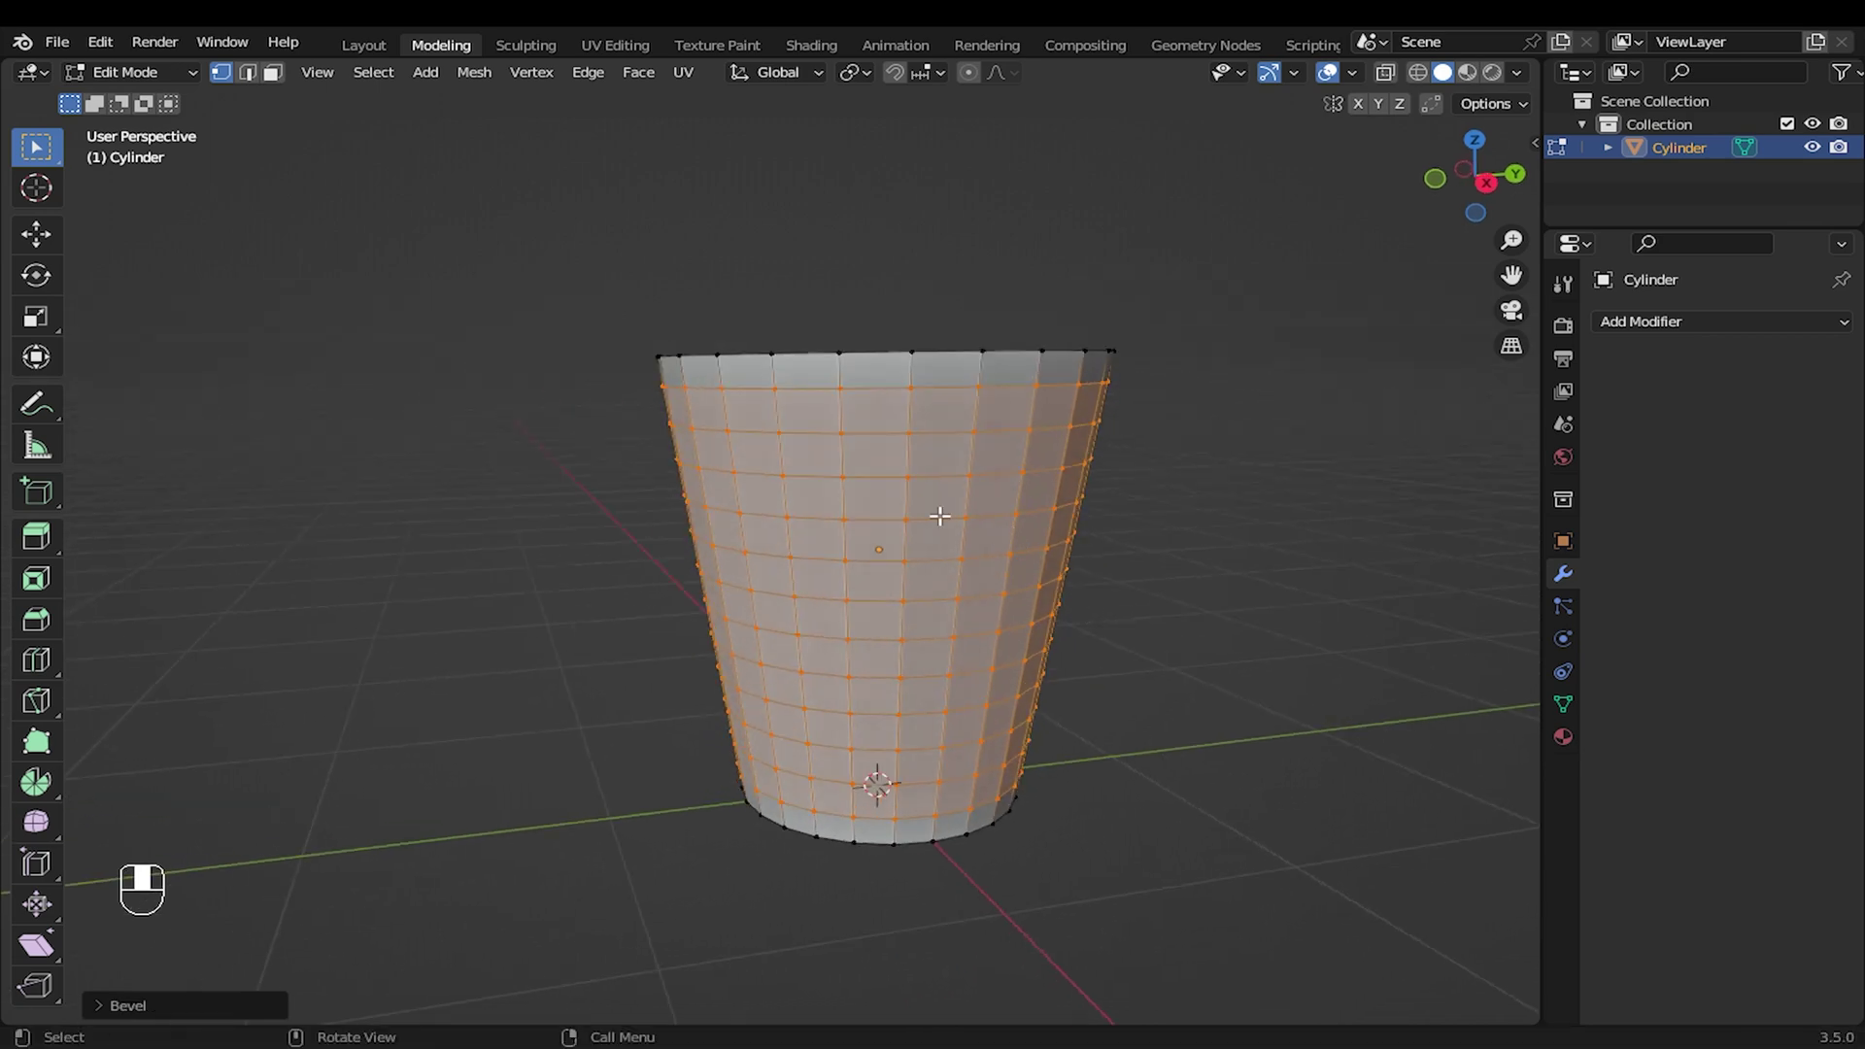
click(273, 76)
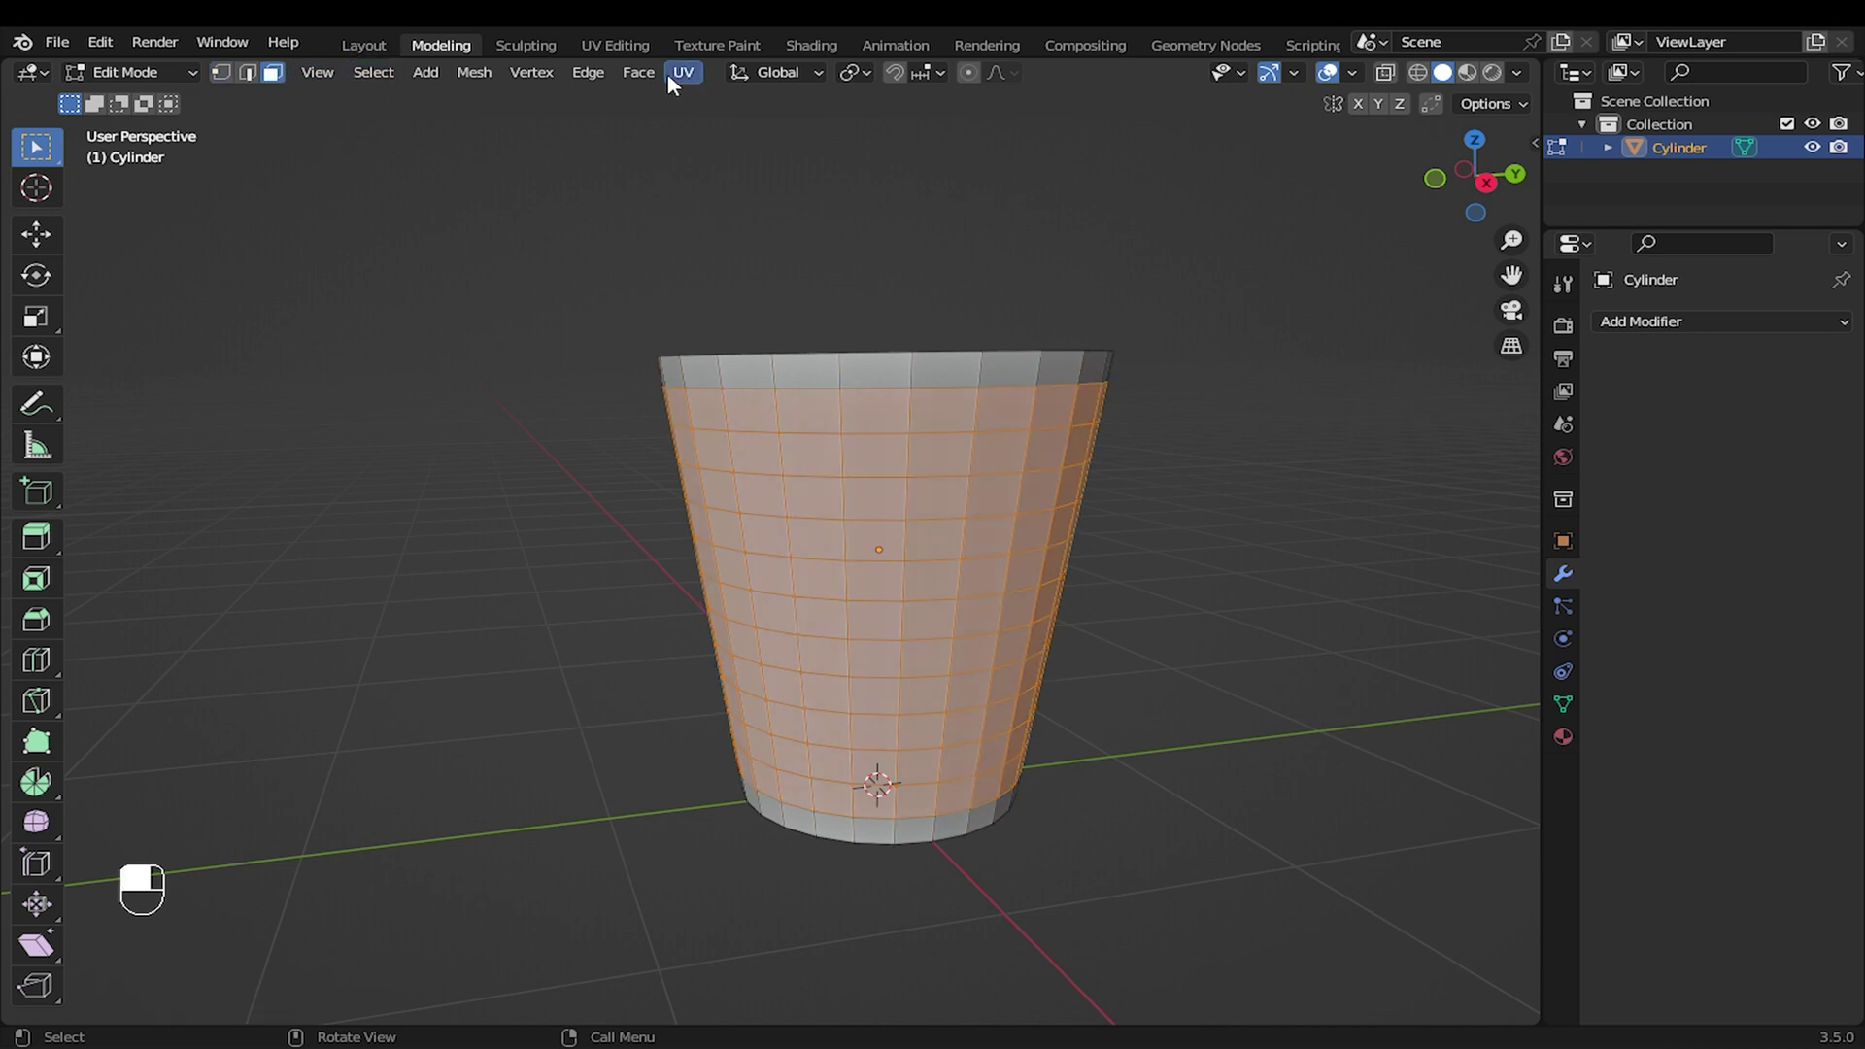
click(639, 72)
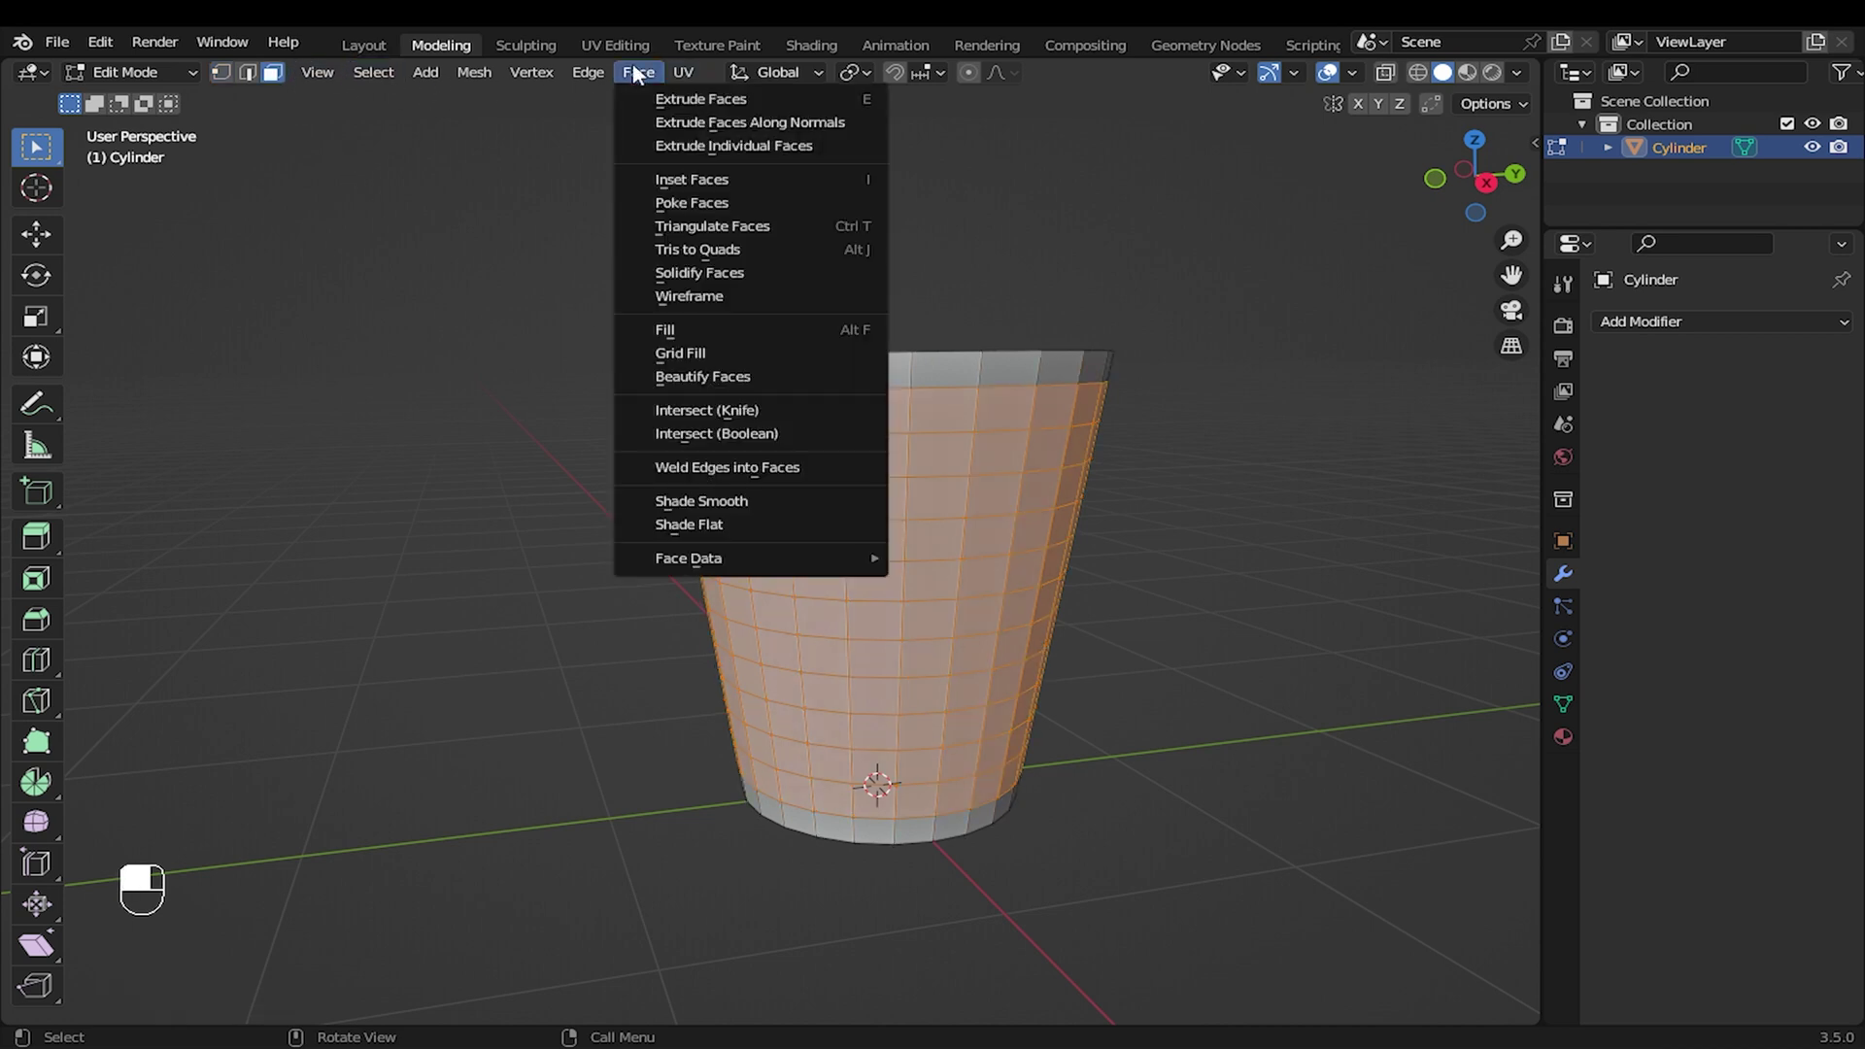
click(676, 201)
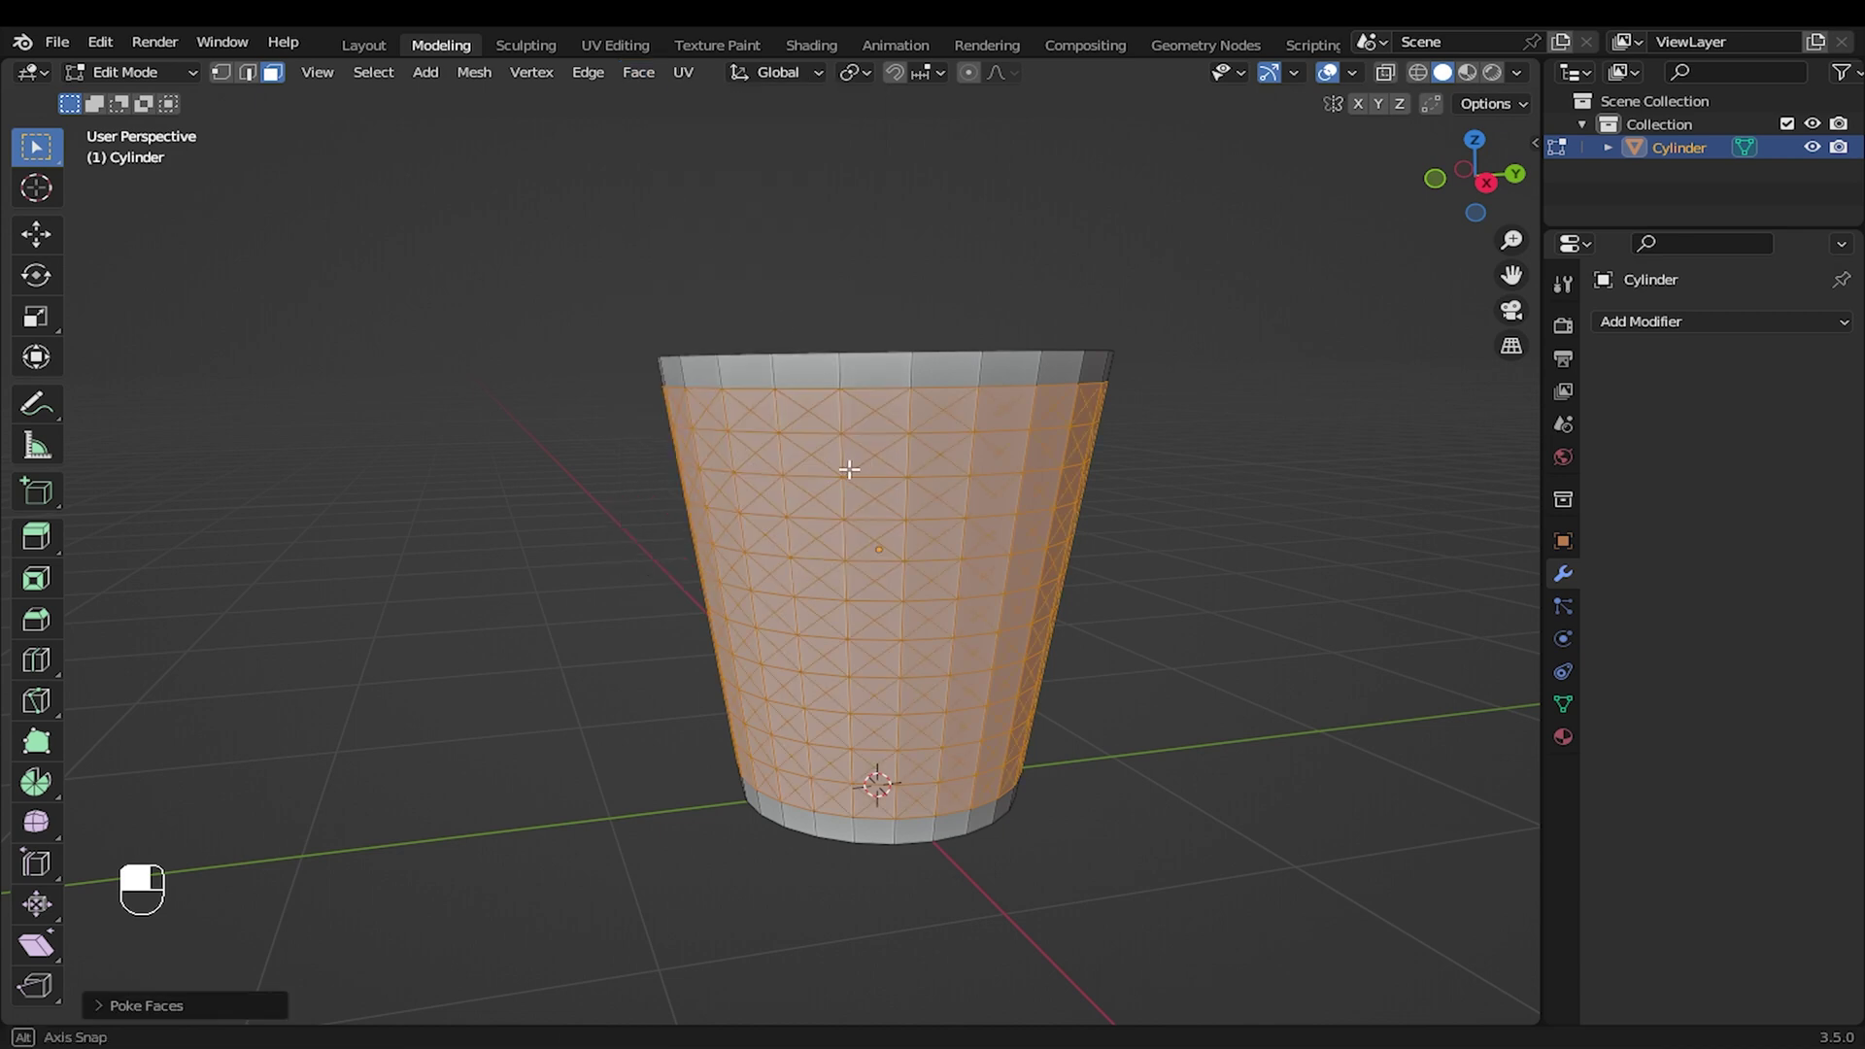
Step: In edge selection, pick two diagonal edges of the poked faces and extend the selection to edges of similar length
scroll(828, 475, up, 2)
middle_drag(843, 467, 751, 581)
click(252, 74)
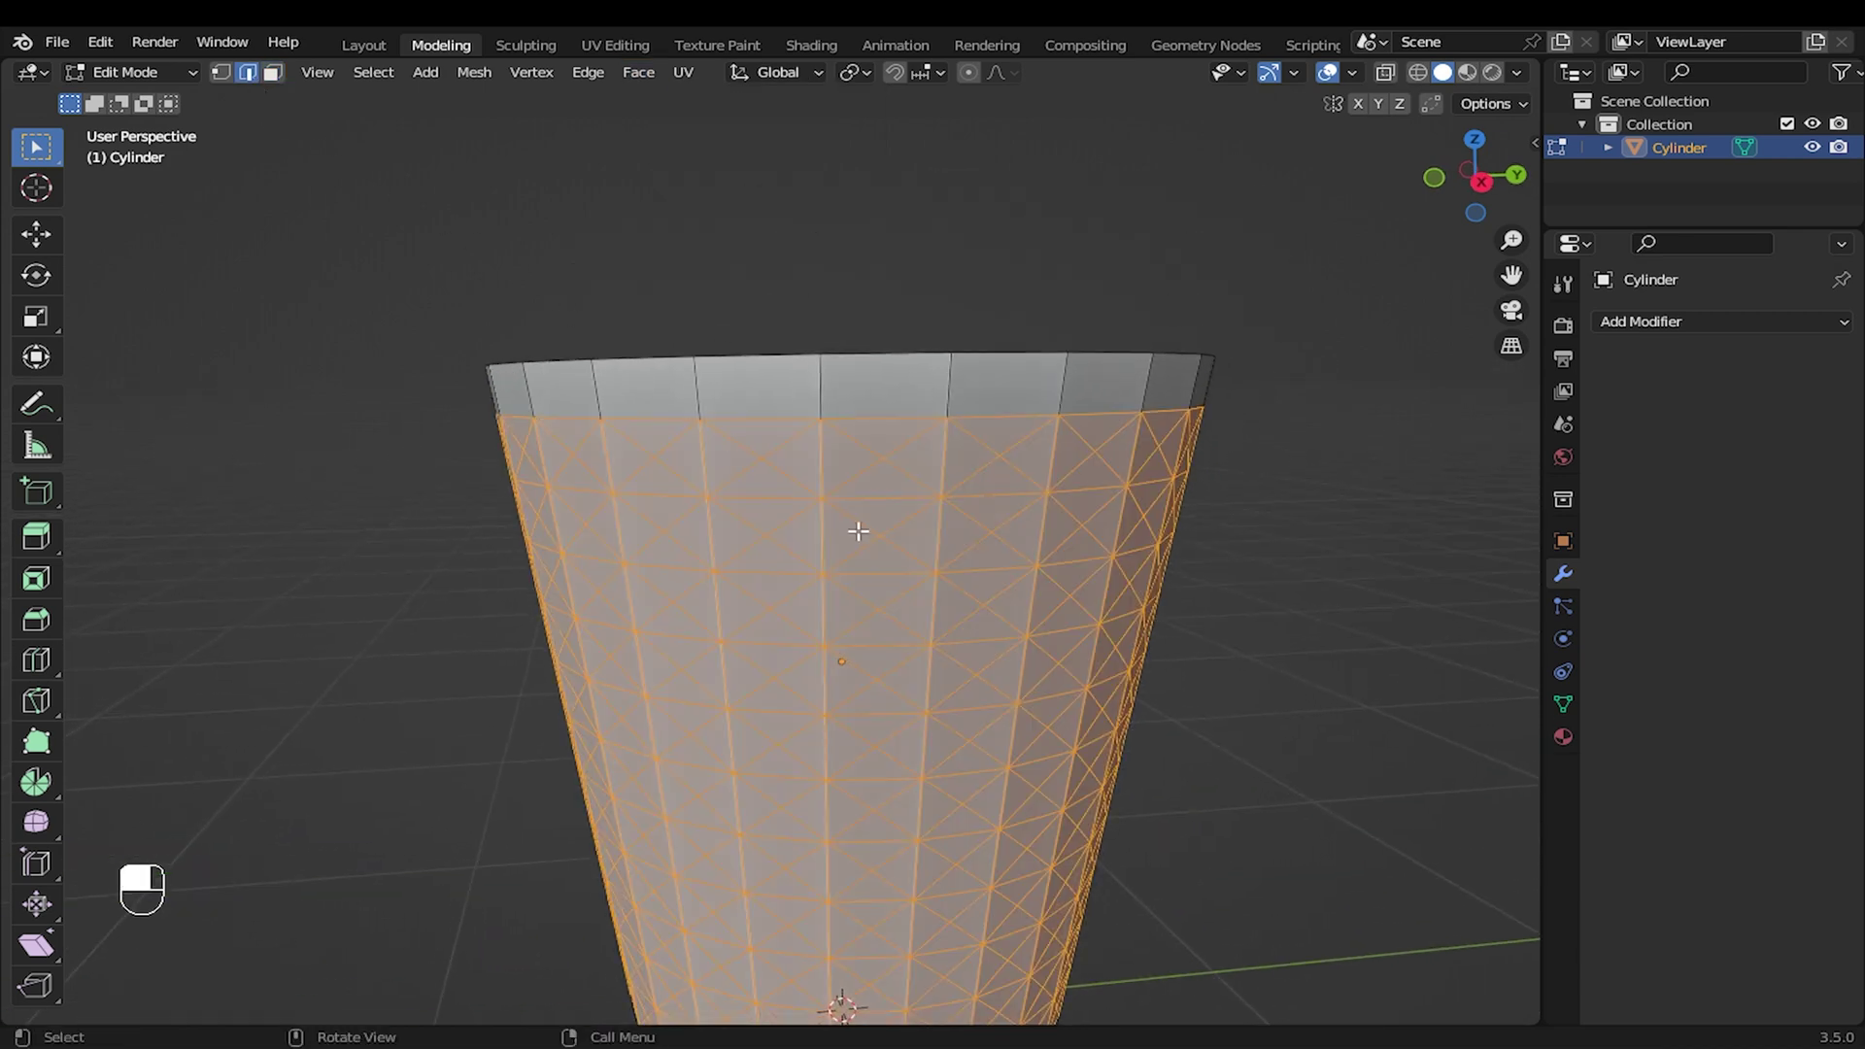
click(908, 552)
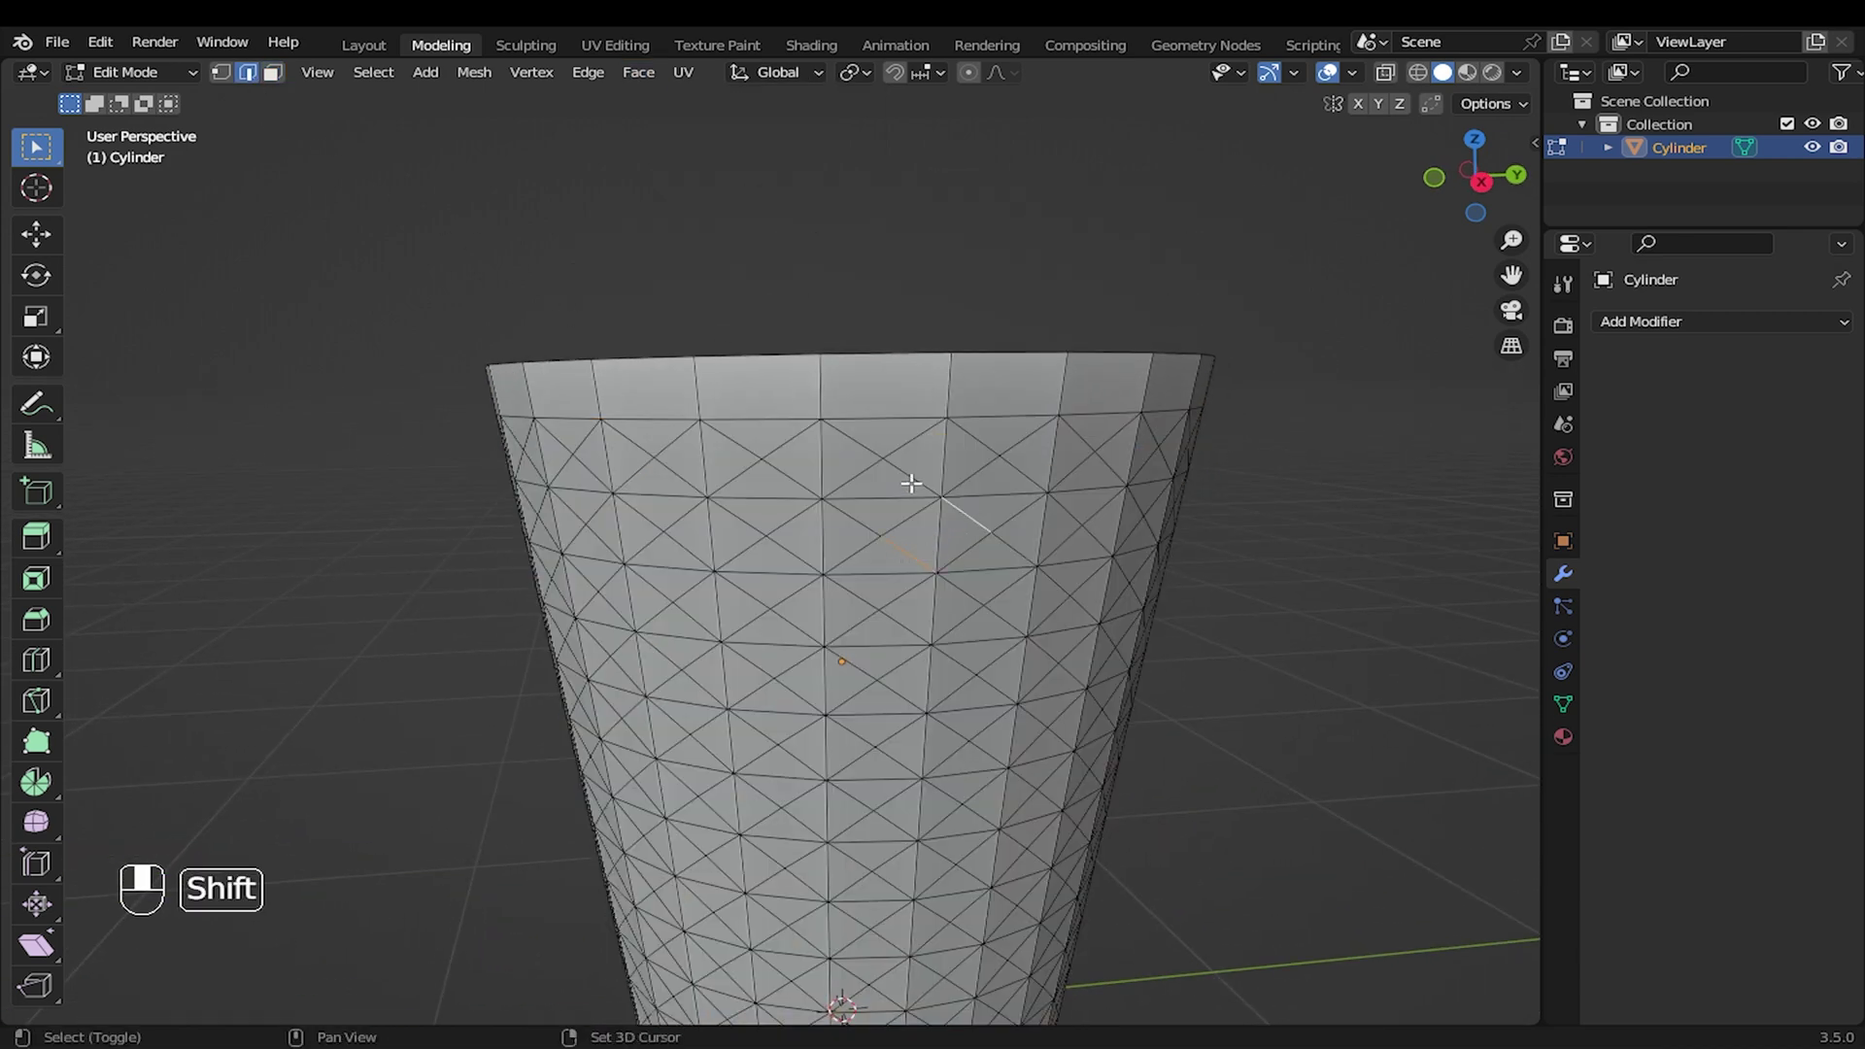
key(shift+g)
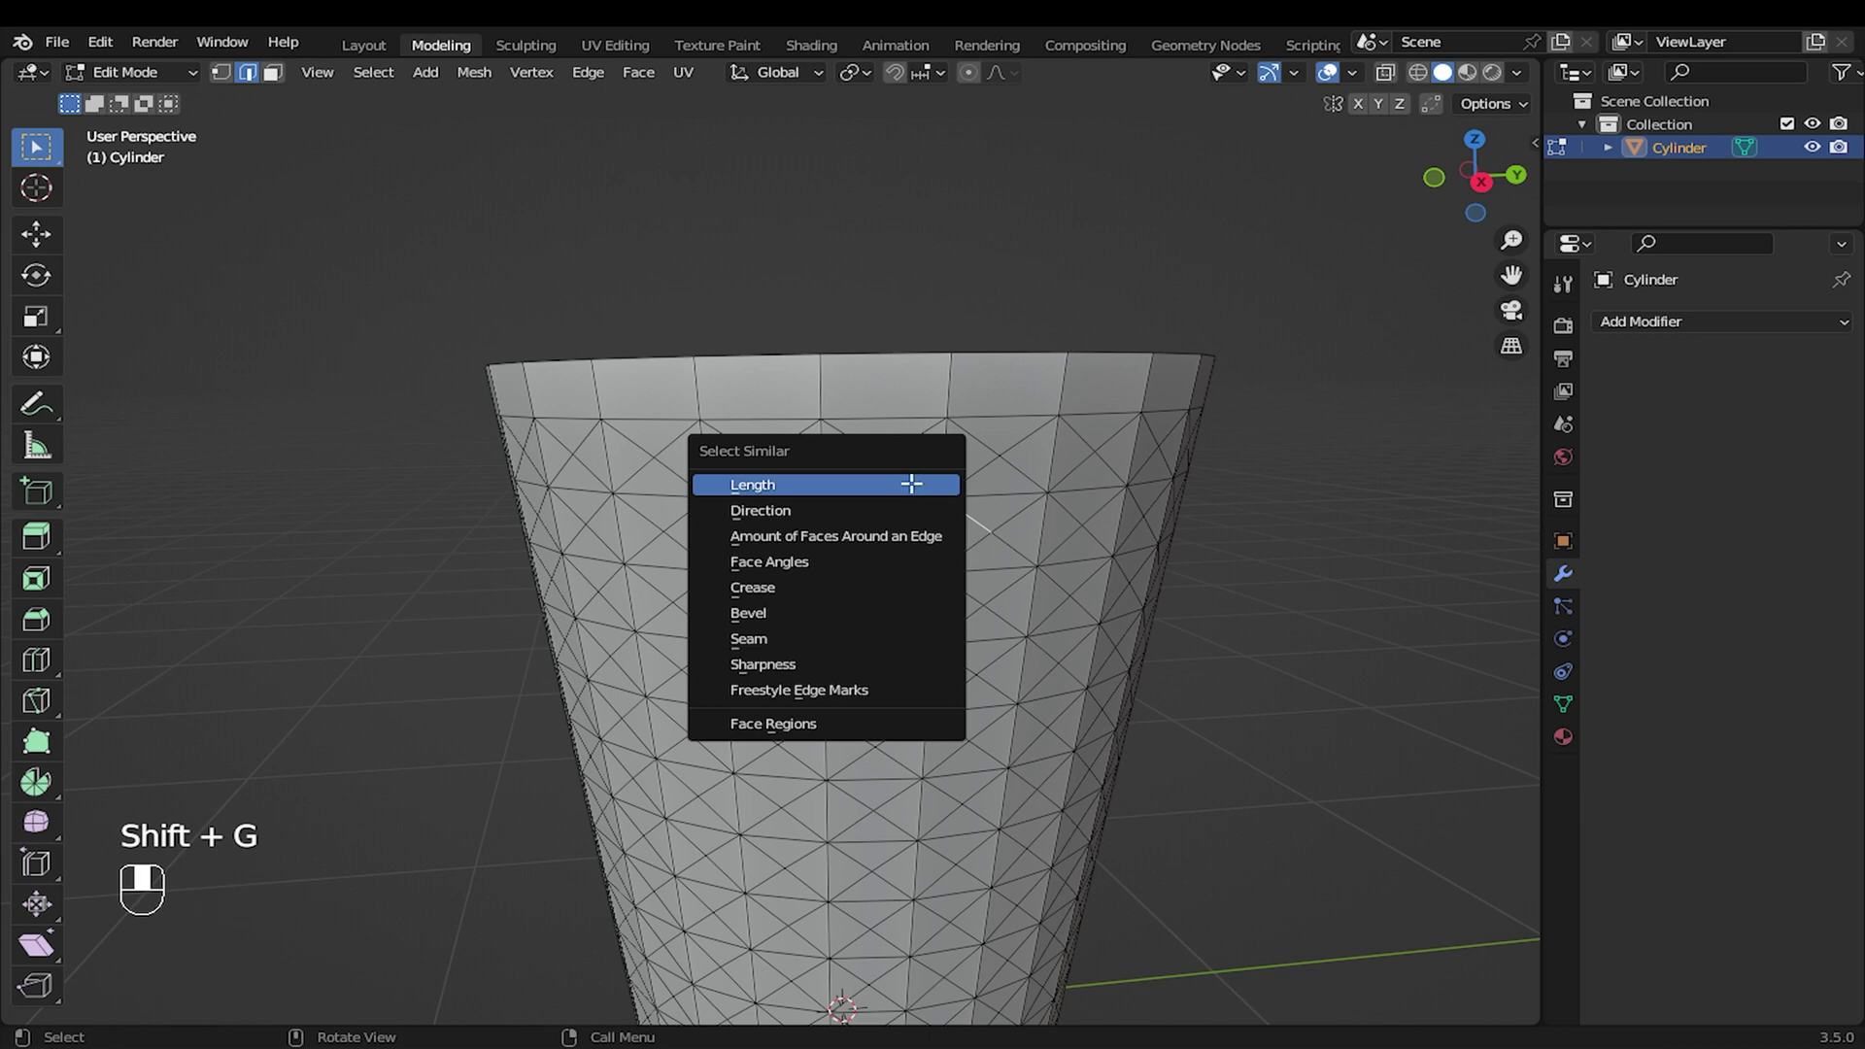
click(911, 484)
Step: Lower the Select Similar threshold to 0.0046 so the wall's horizontal and vertical grid edges are excluded
scroll(878, 528, down, 1)
middle_drag(911, 484, 932, 521)
click(179, 1003)
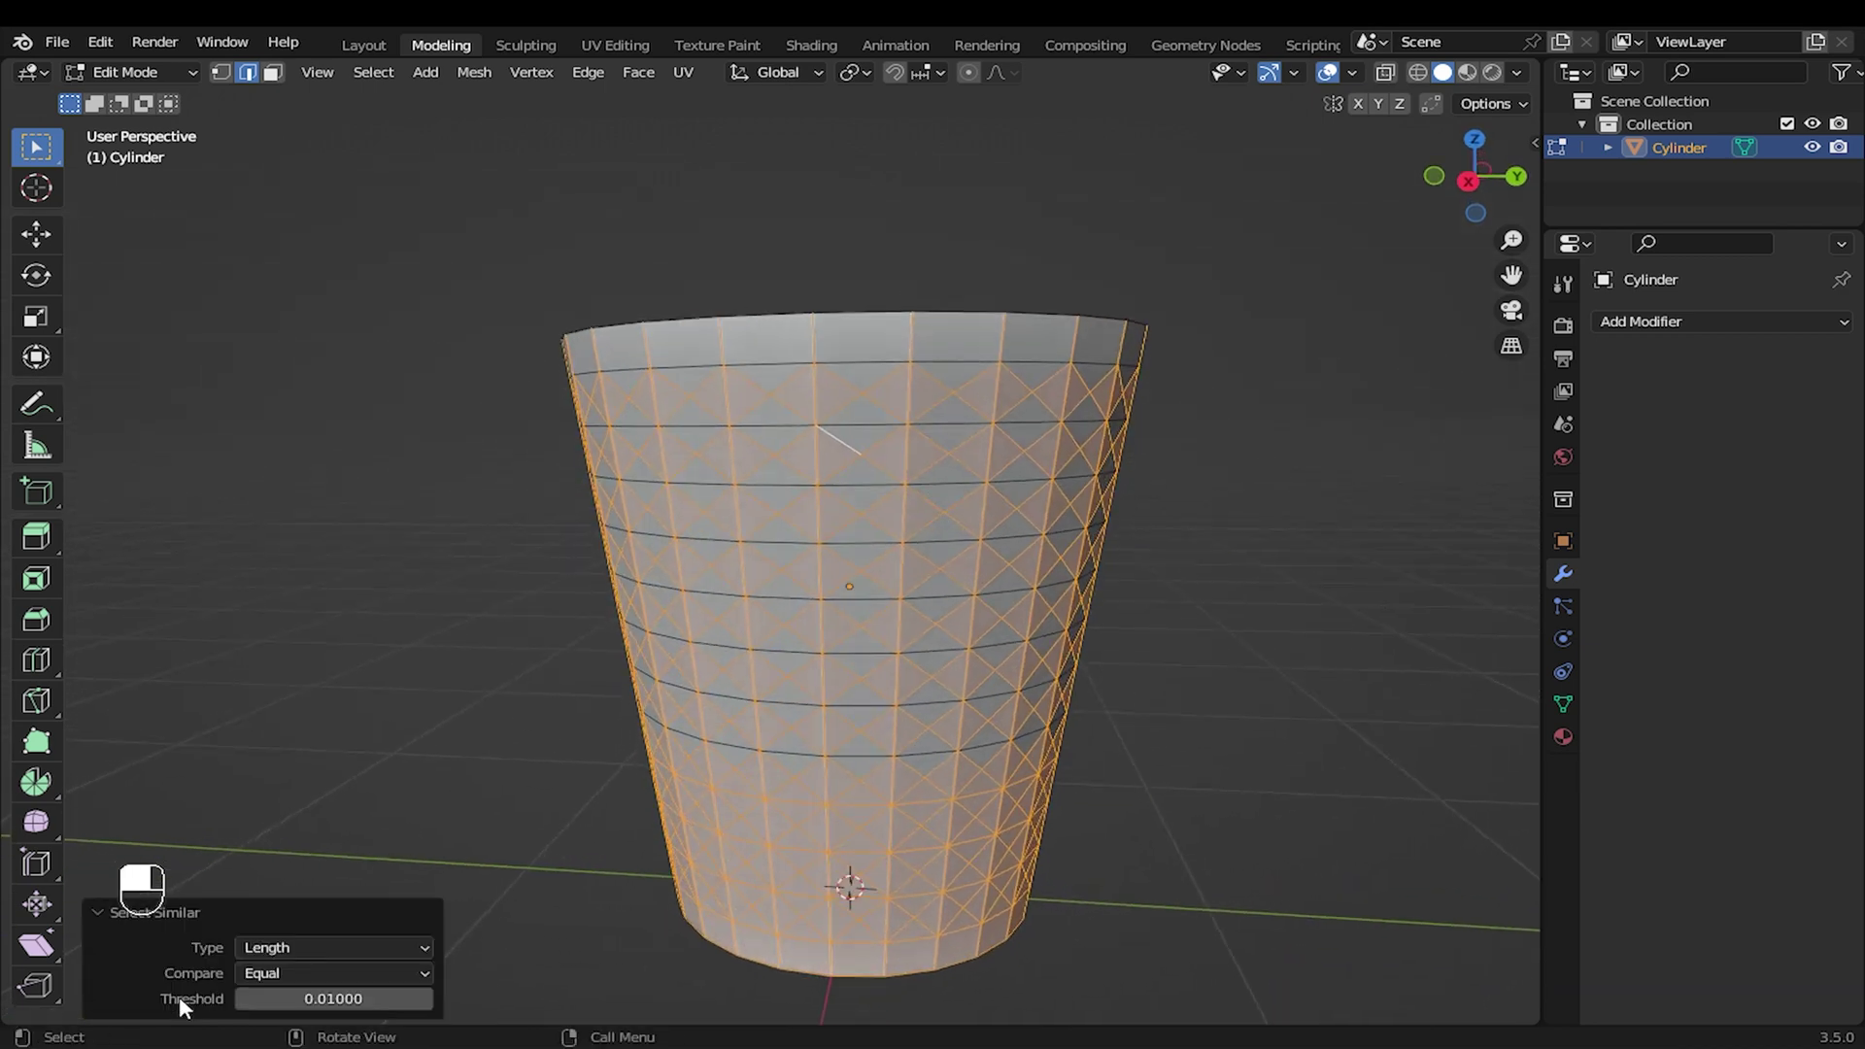
drag(333, 999, 291, 998)
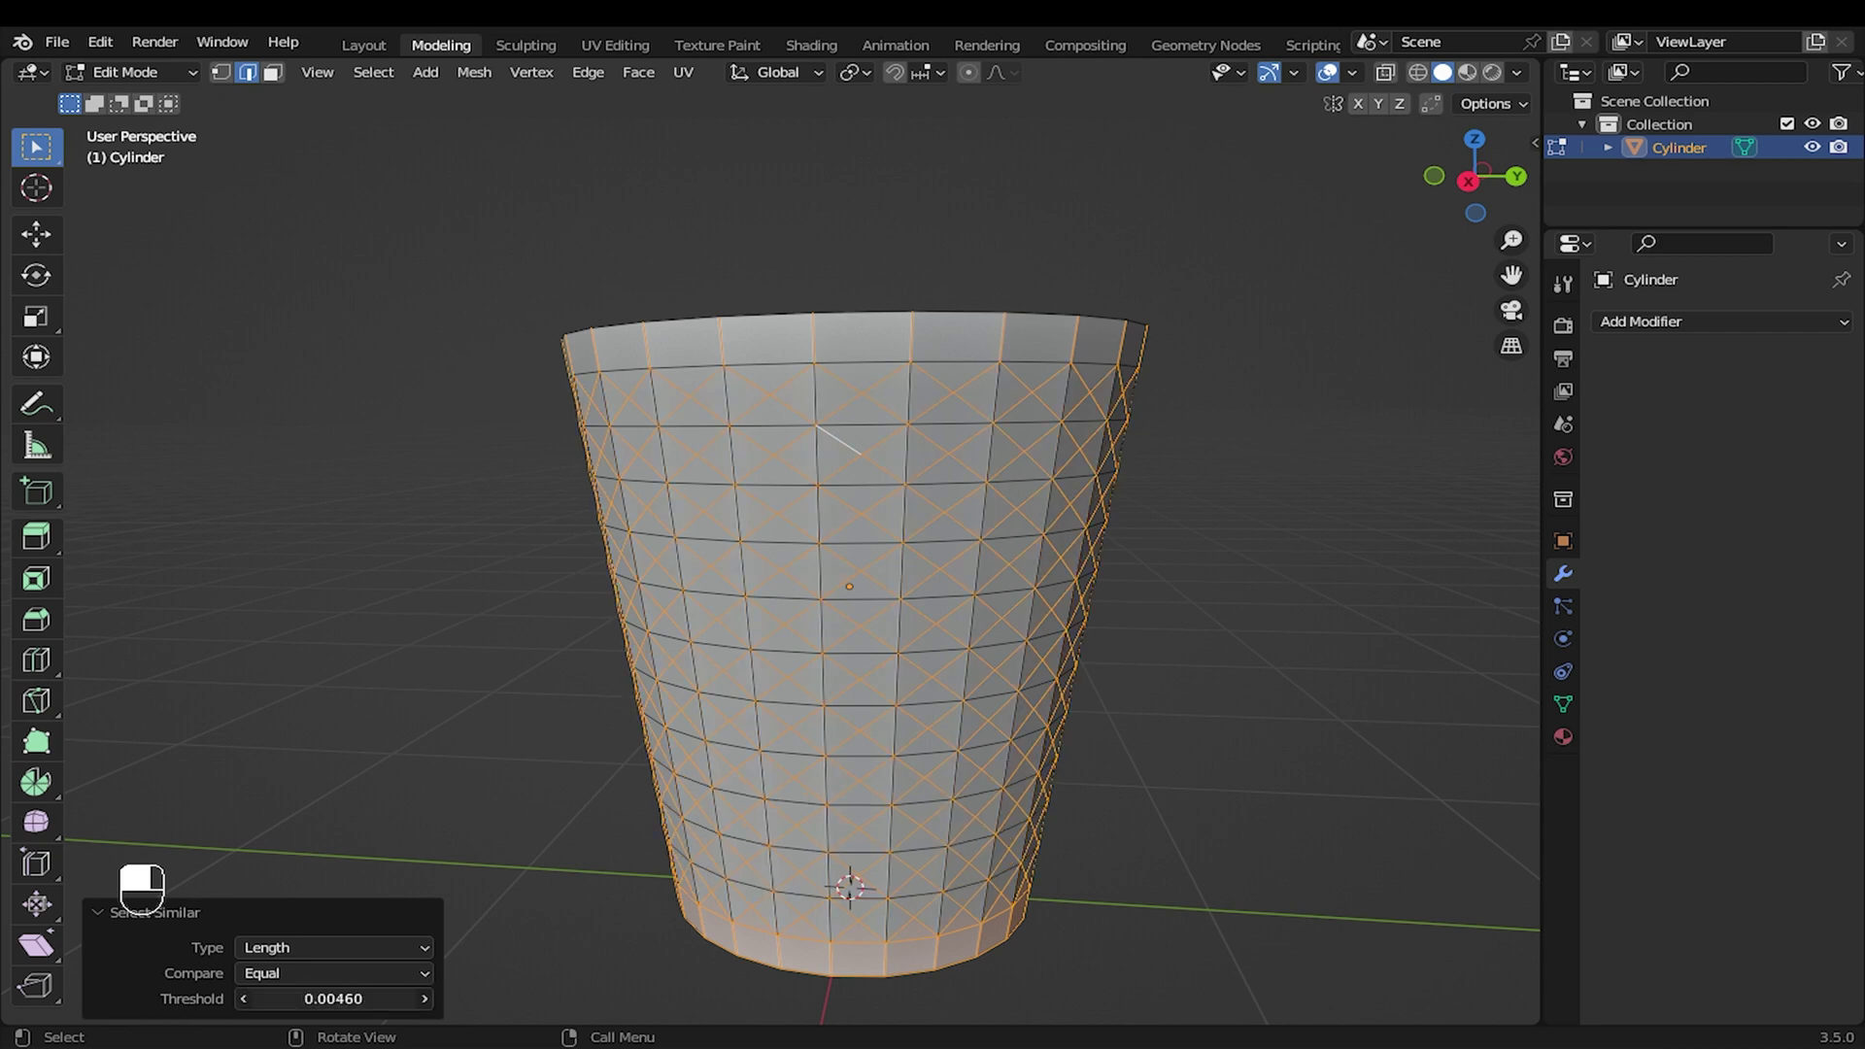
middle_drag(757, 724, 773, 710)
click(109, 914)
middle_drag(570, 725, 1069, 416)
Step: Invert the selection and dissolve the horizontal and vertical grid edges, leaving a diamond lattice
key(ctrl+i)
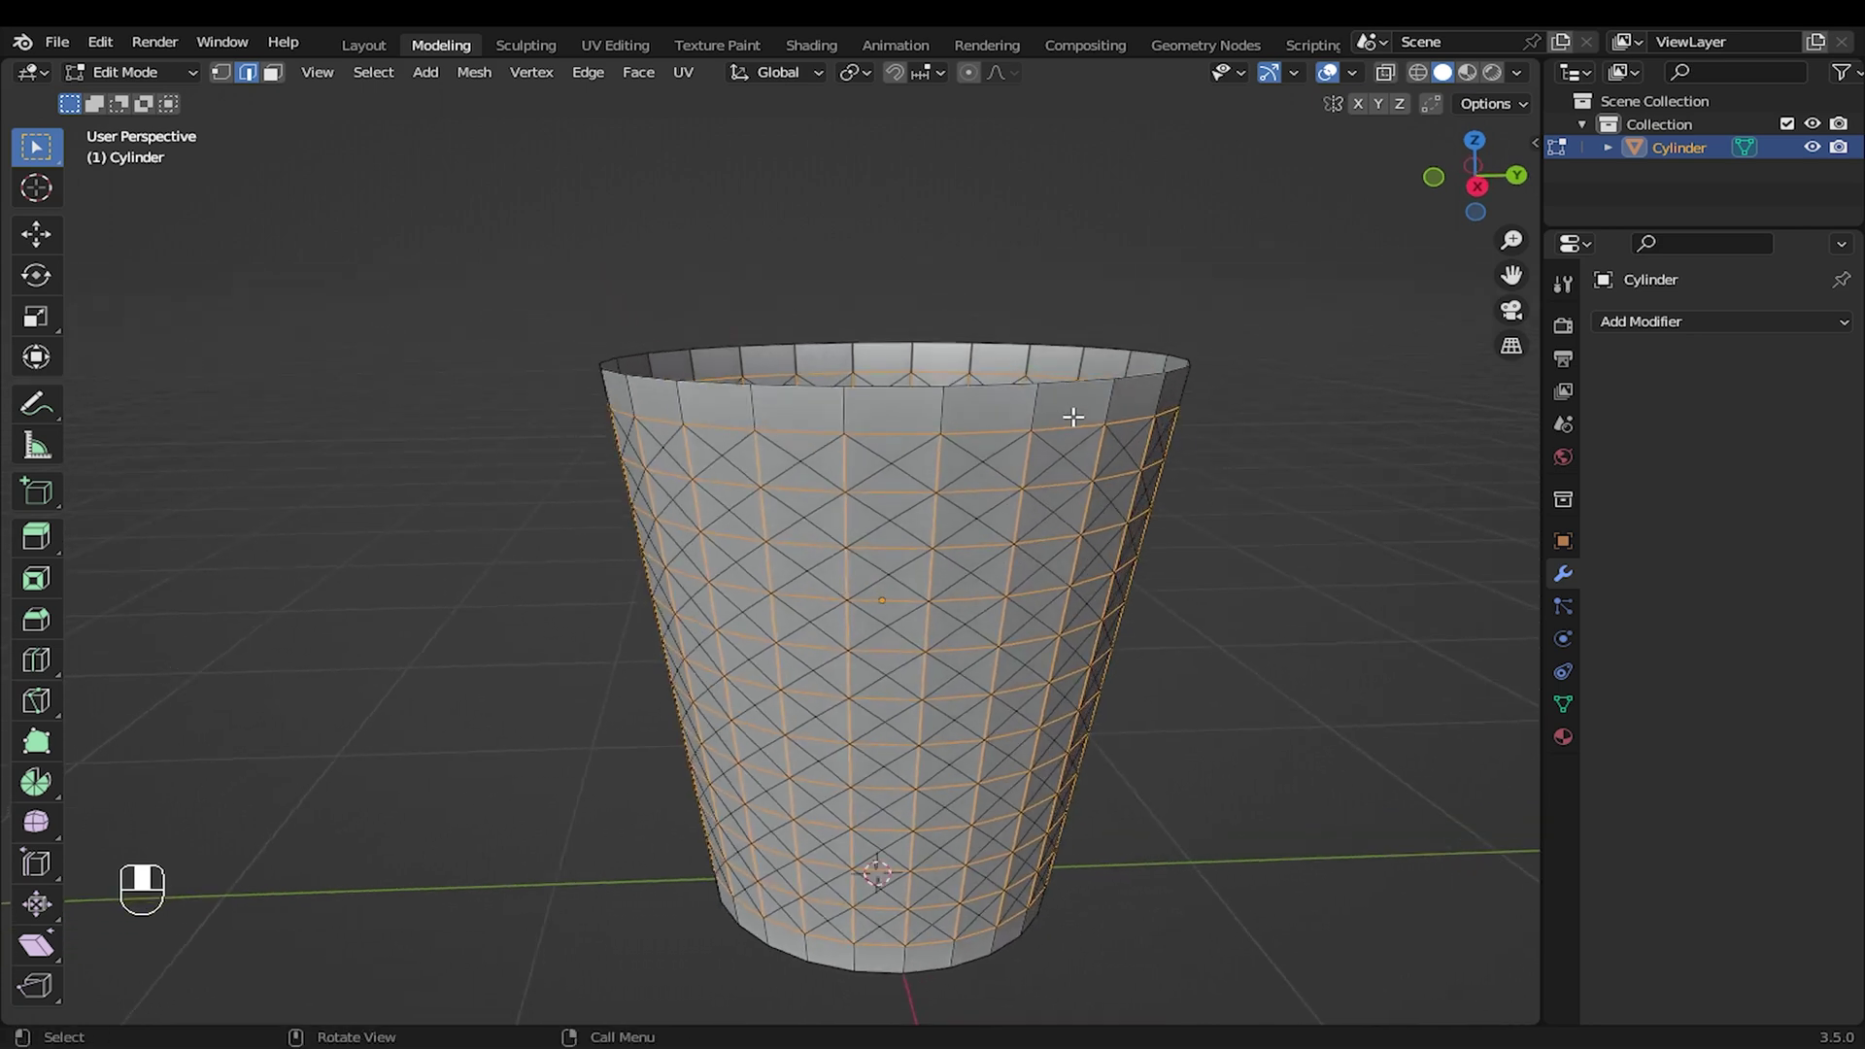
key(ctrl)
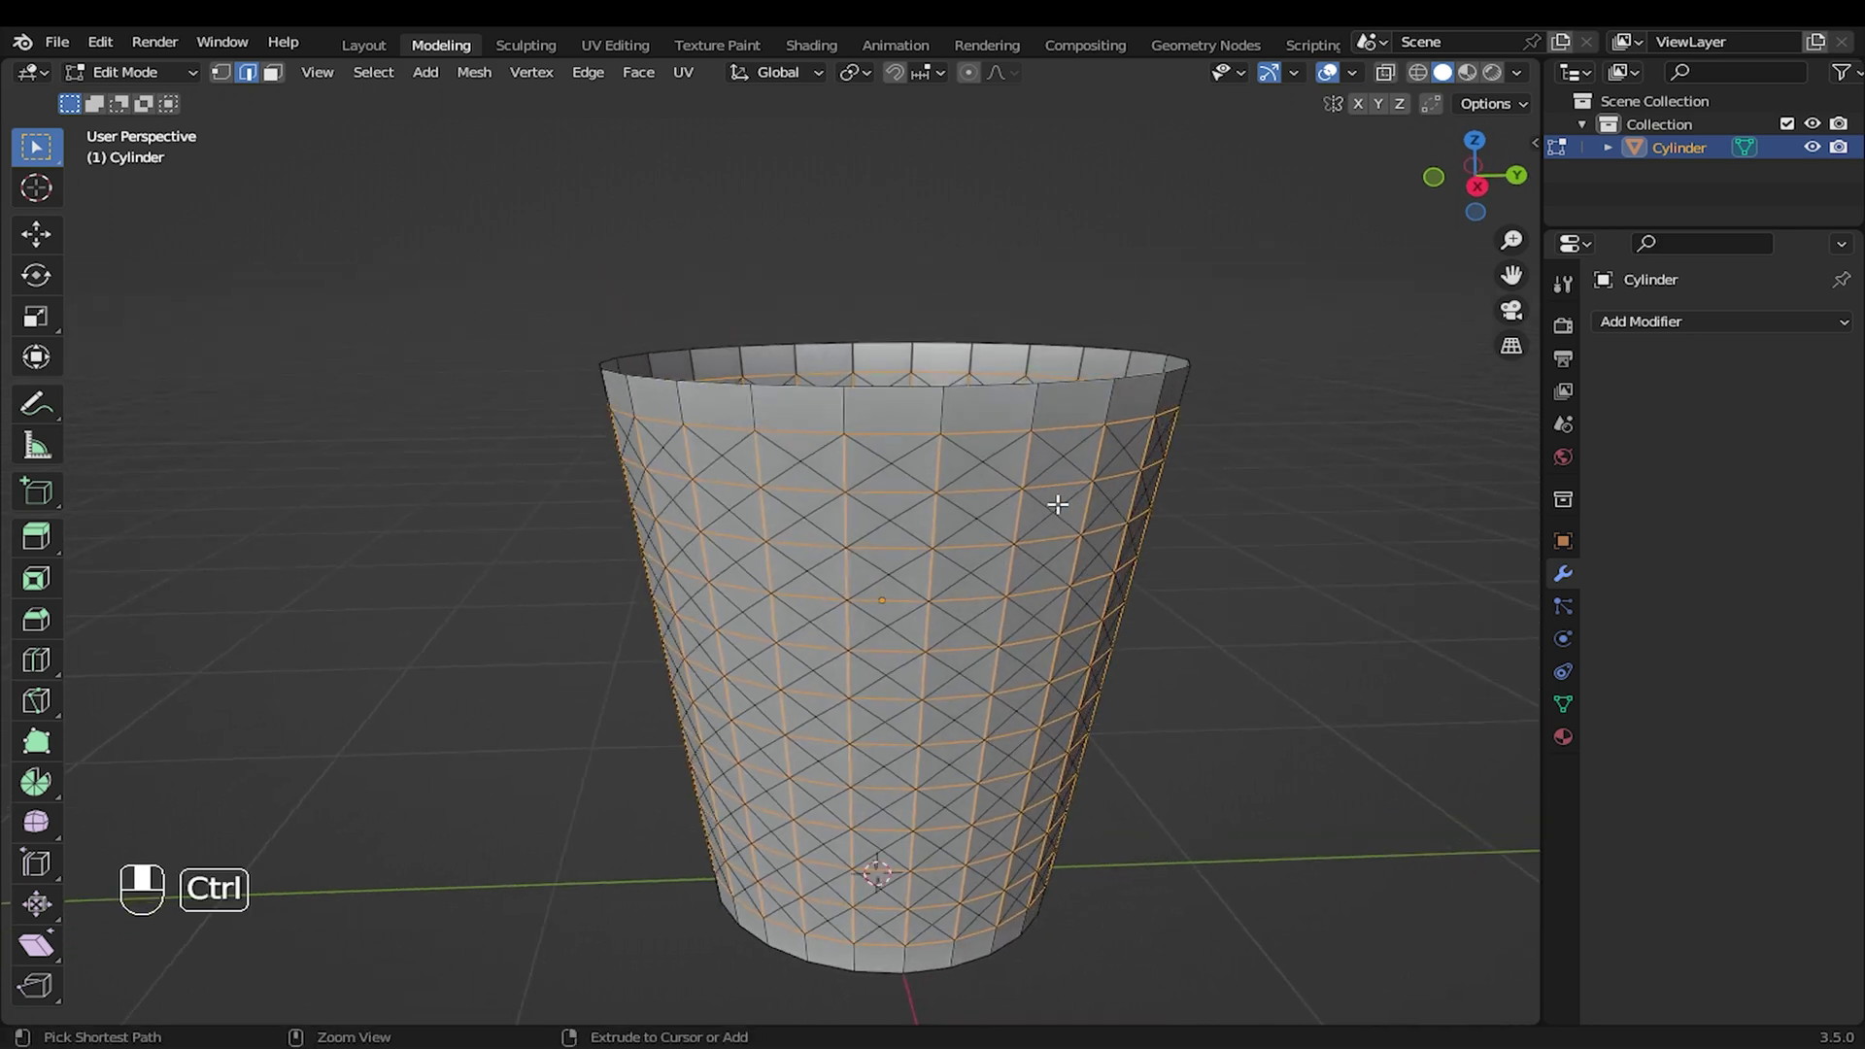
key(ctrl+x)
middle_drag(1045, 508, 963, 573)
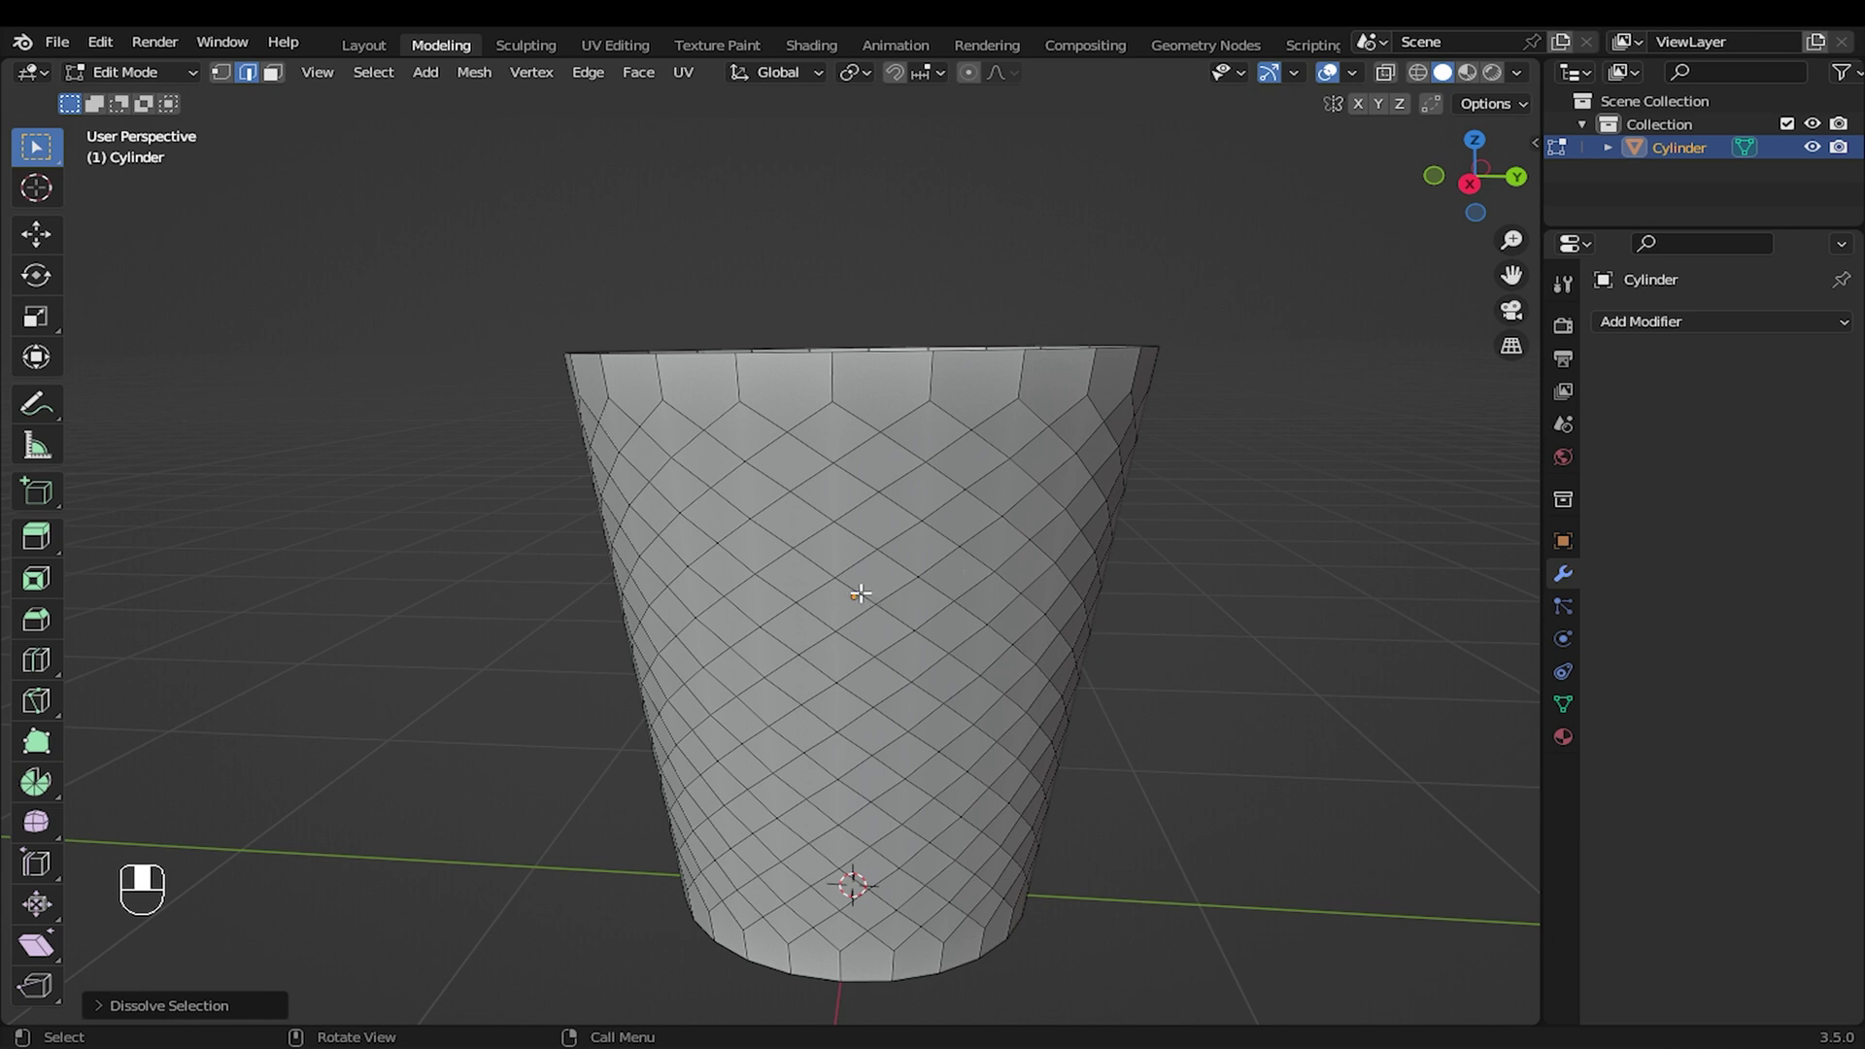
Step: Select a diagonal edge loop of the lattice, extend the selection to edges of similar length, and switch to the right orthographic view
click(860, 594)
key(shift+alt)
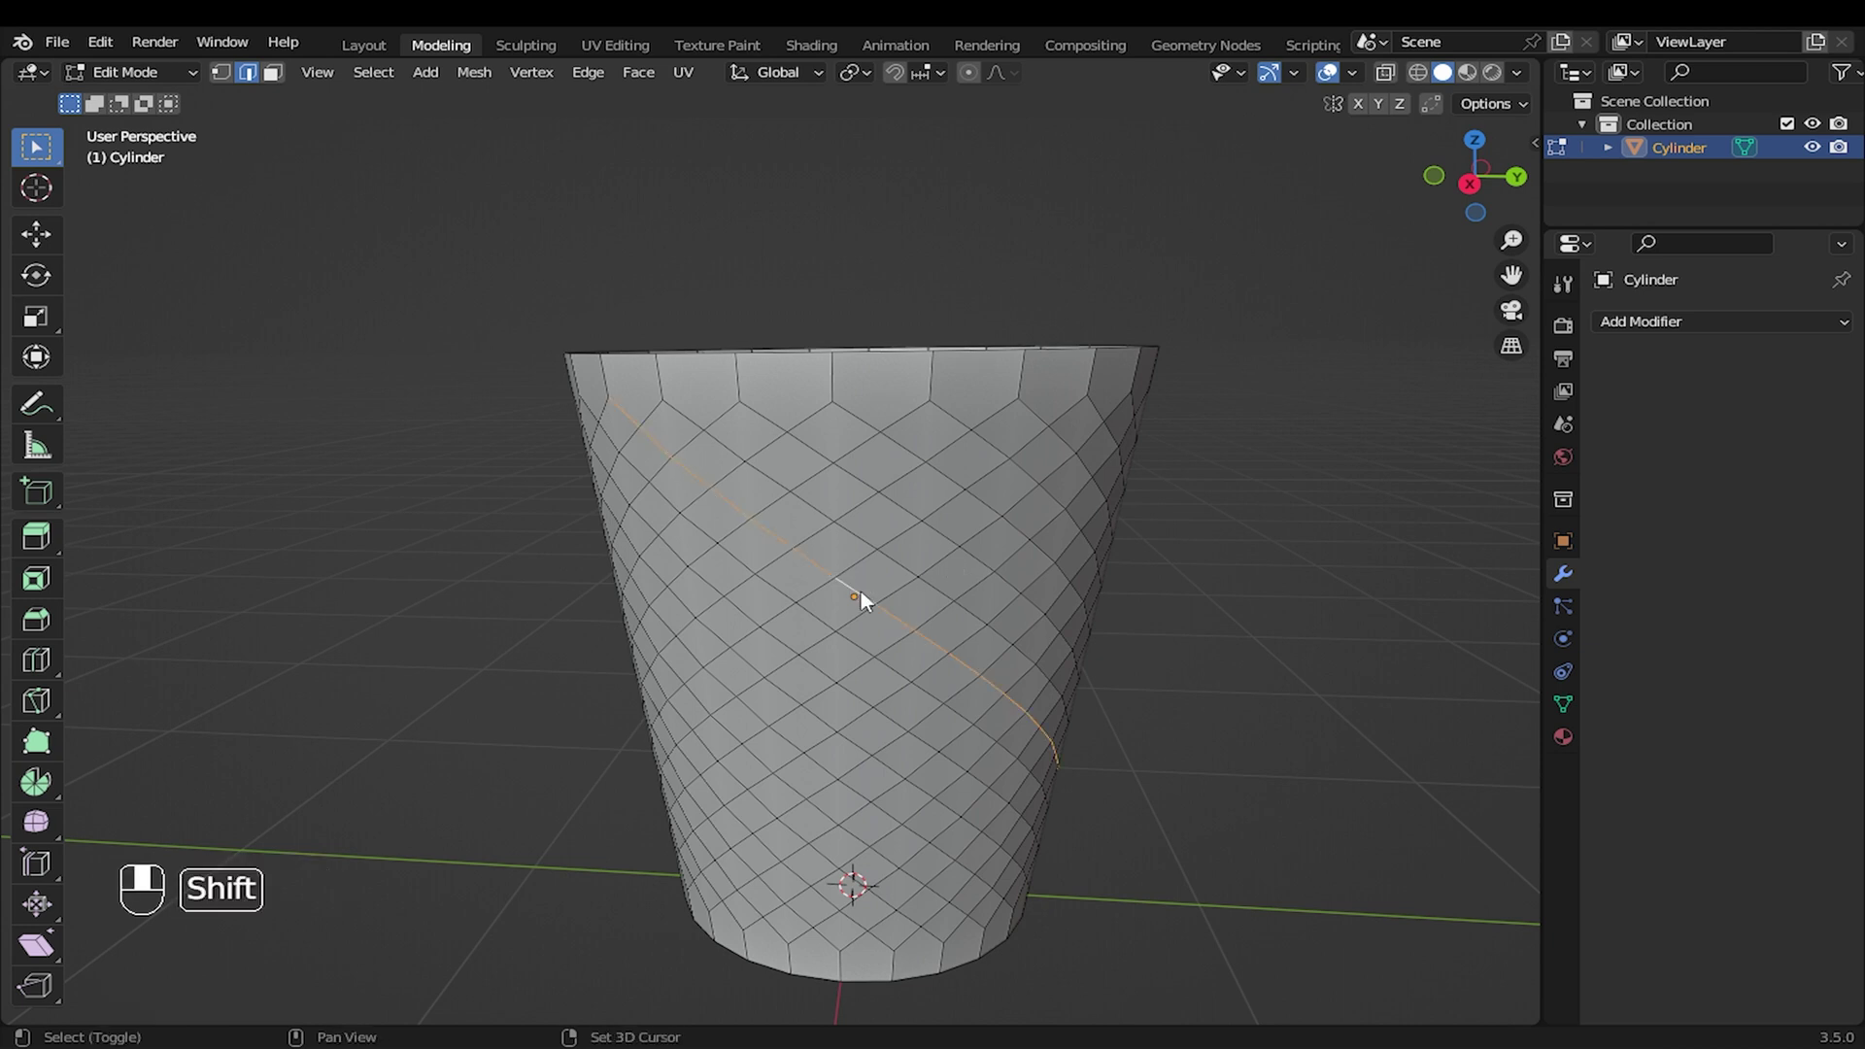
key(shift+g)
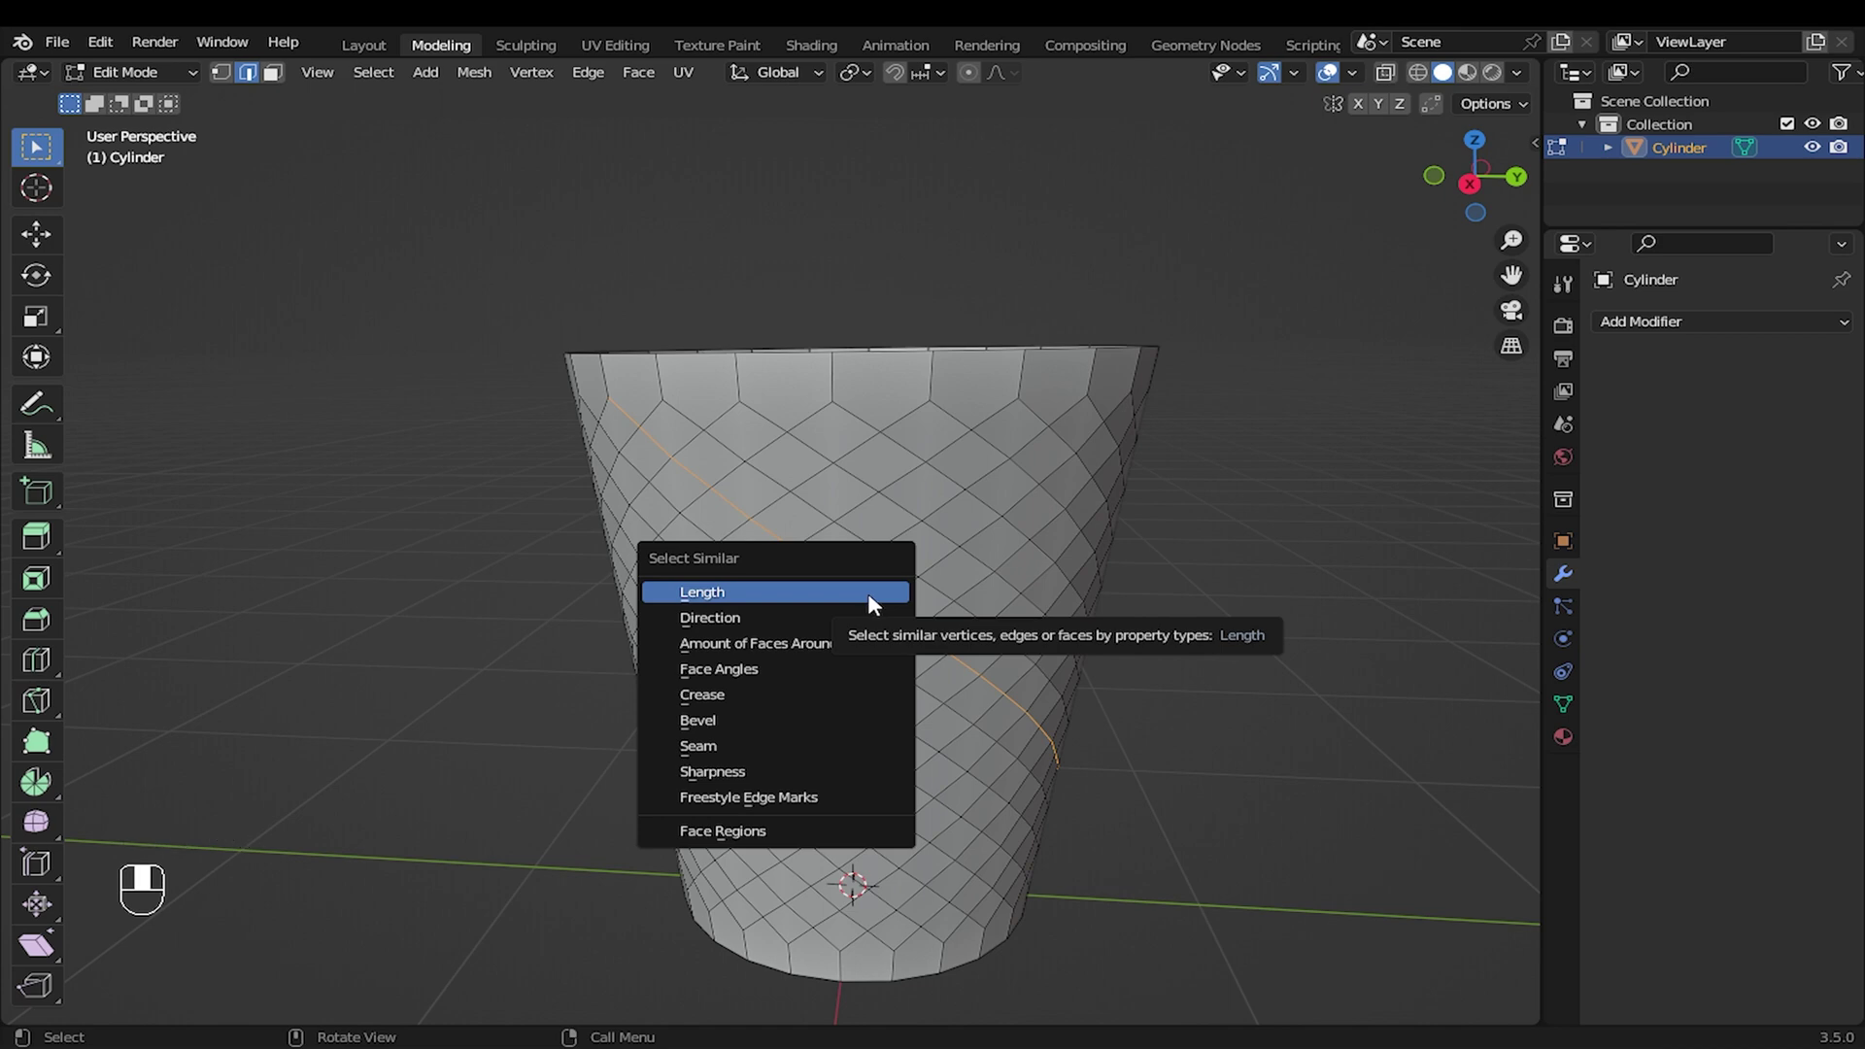
click(869, 594)
middle_drag(1019, 700, 1036, 620)
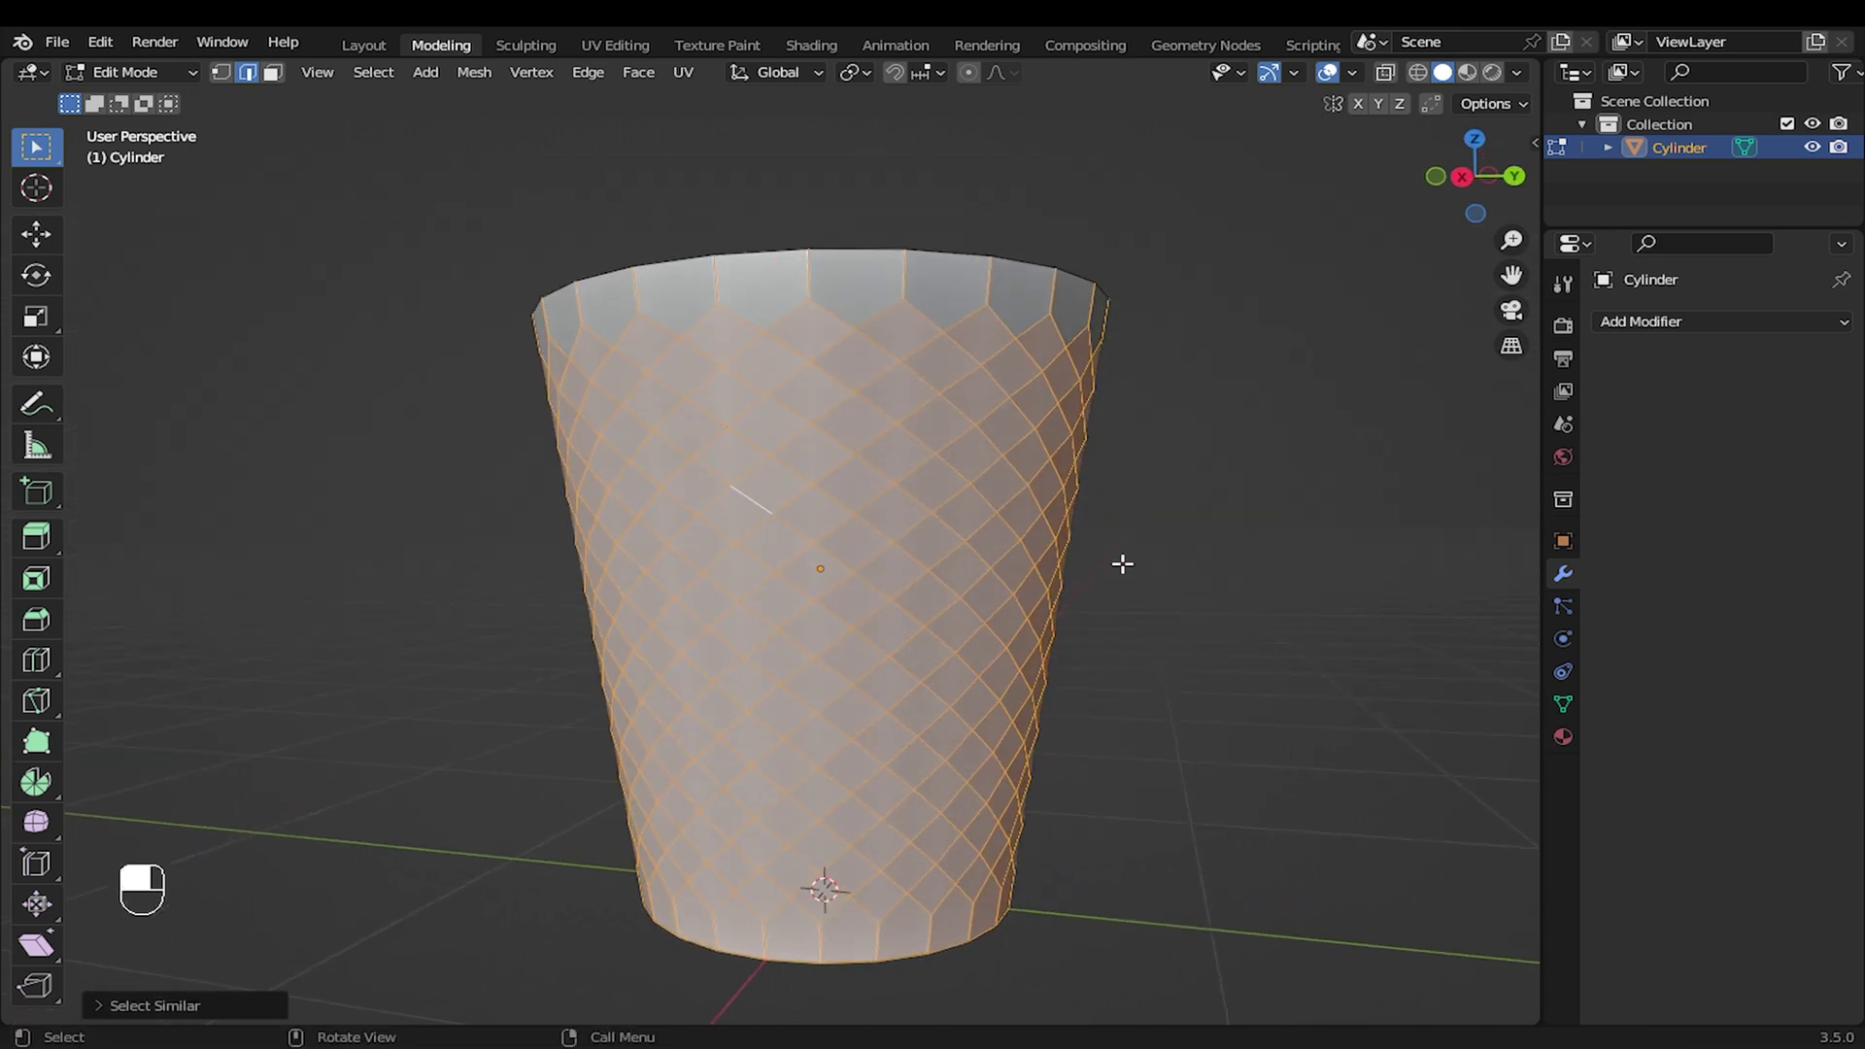
key(KP_3)
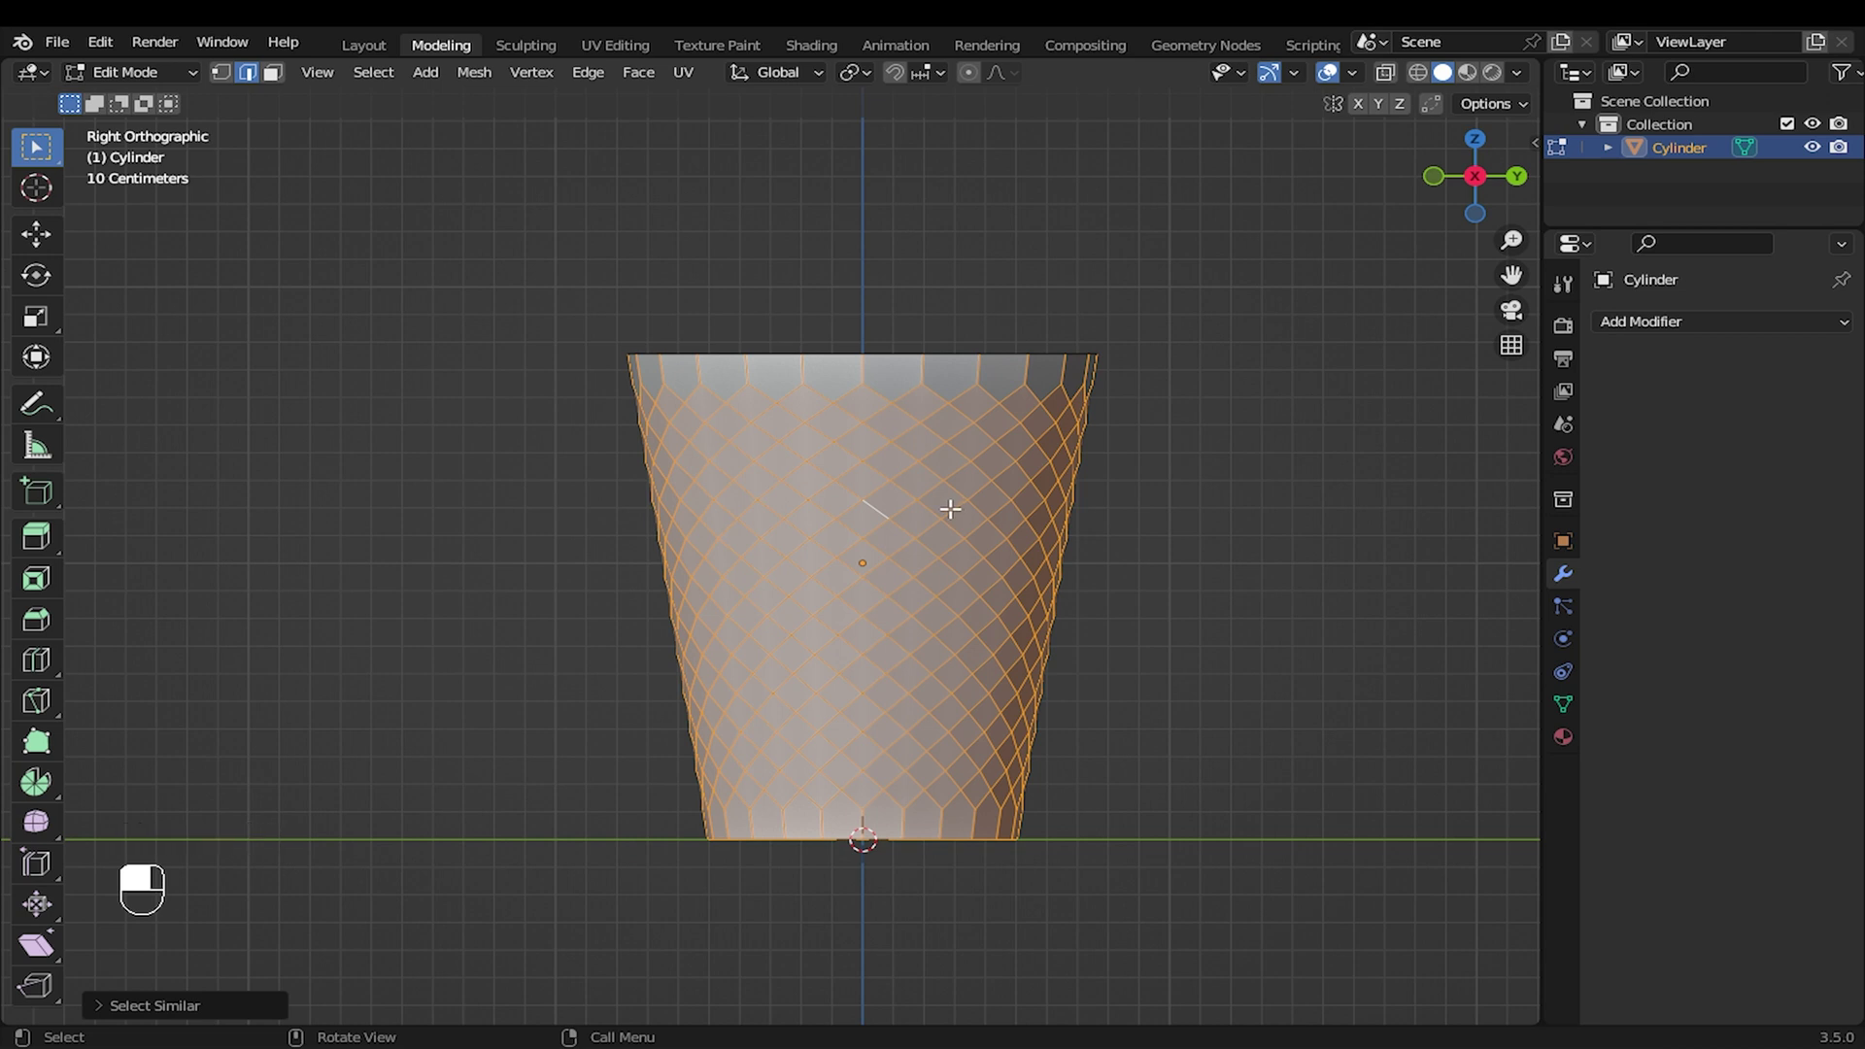
Step: With X-ray on, deselect the edges along the basket's top and bottom bands, and switch to face selection
key(shift+z)
ctrl+drag(597, 333, 1112, 376)
ctrl+drag(643, 818, 1180, 934)
ctrl+drag(699, 824, 1174, 904)
middle_drag(1174, 904, 894, 595)
key(shift+z)
click(272, 76)
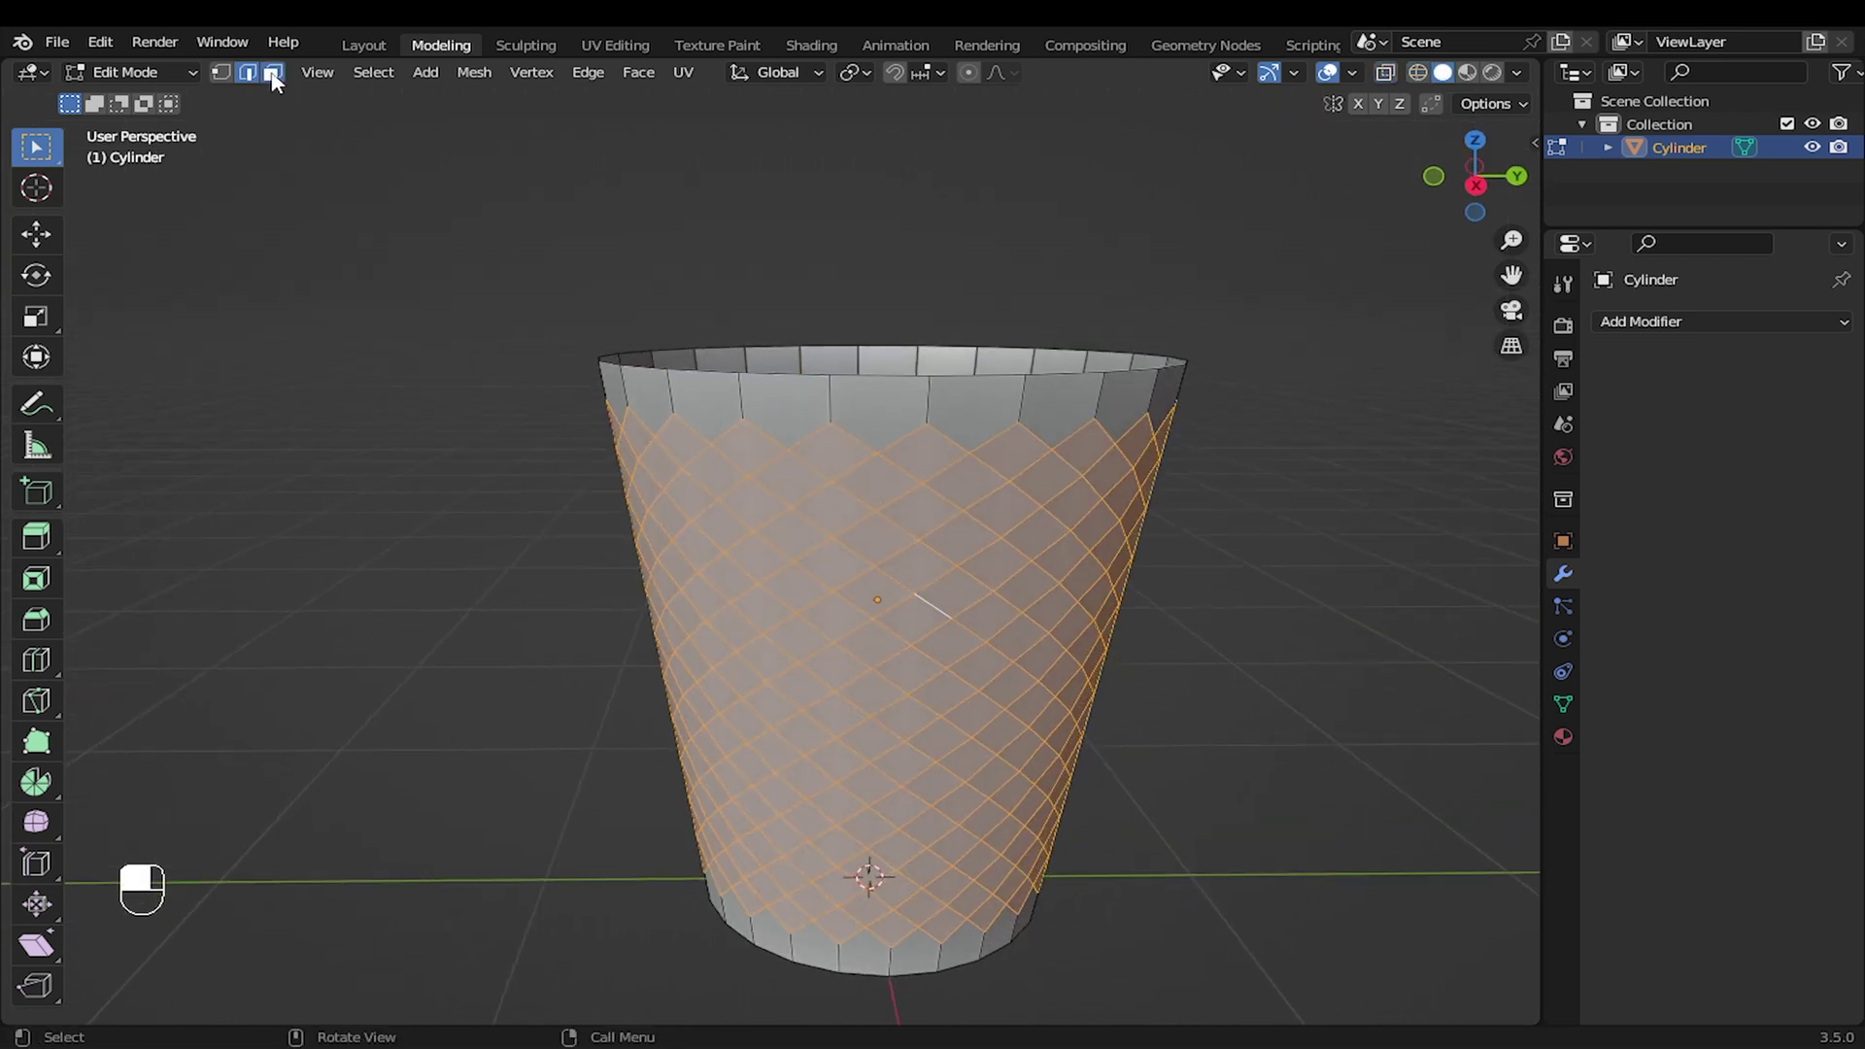
Step: Inset each selected diamond face individually by about 0.021 m and delete the inner faces to open the holes
scroll(970, 521, up, 1)
scroll(890, 428, down, 1)
shift+middle_drag(971, 520, 905, 424)
key(i)
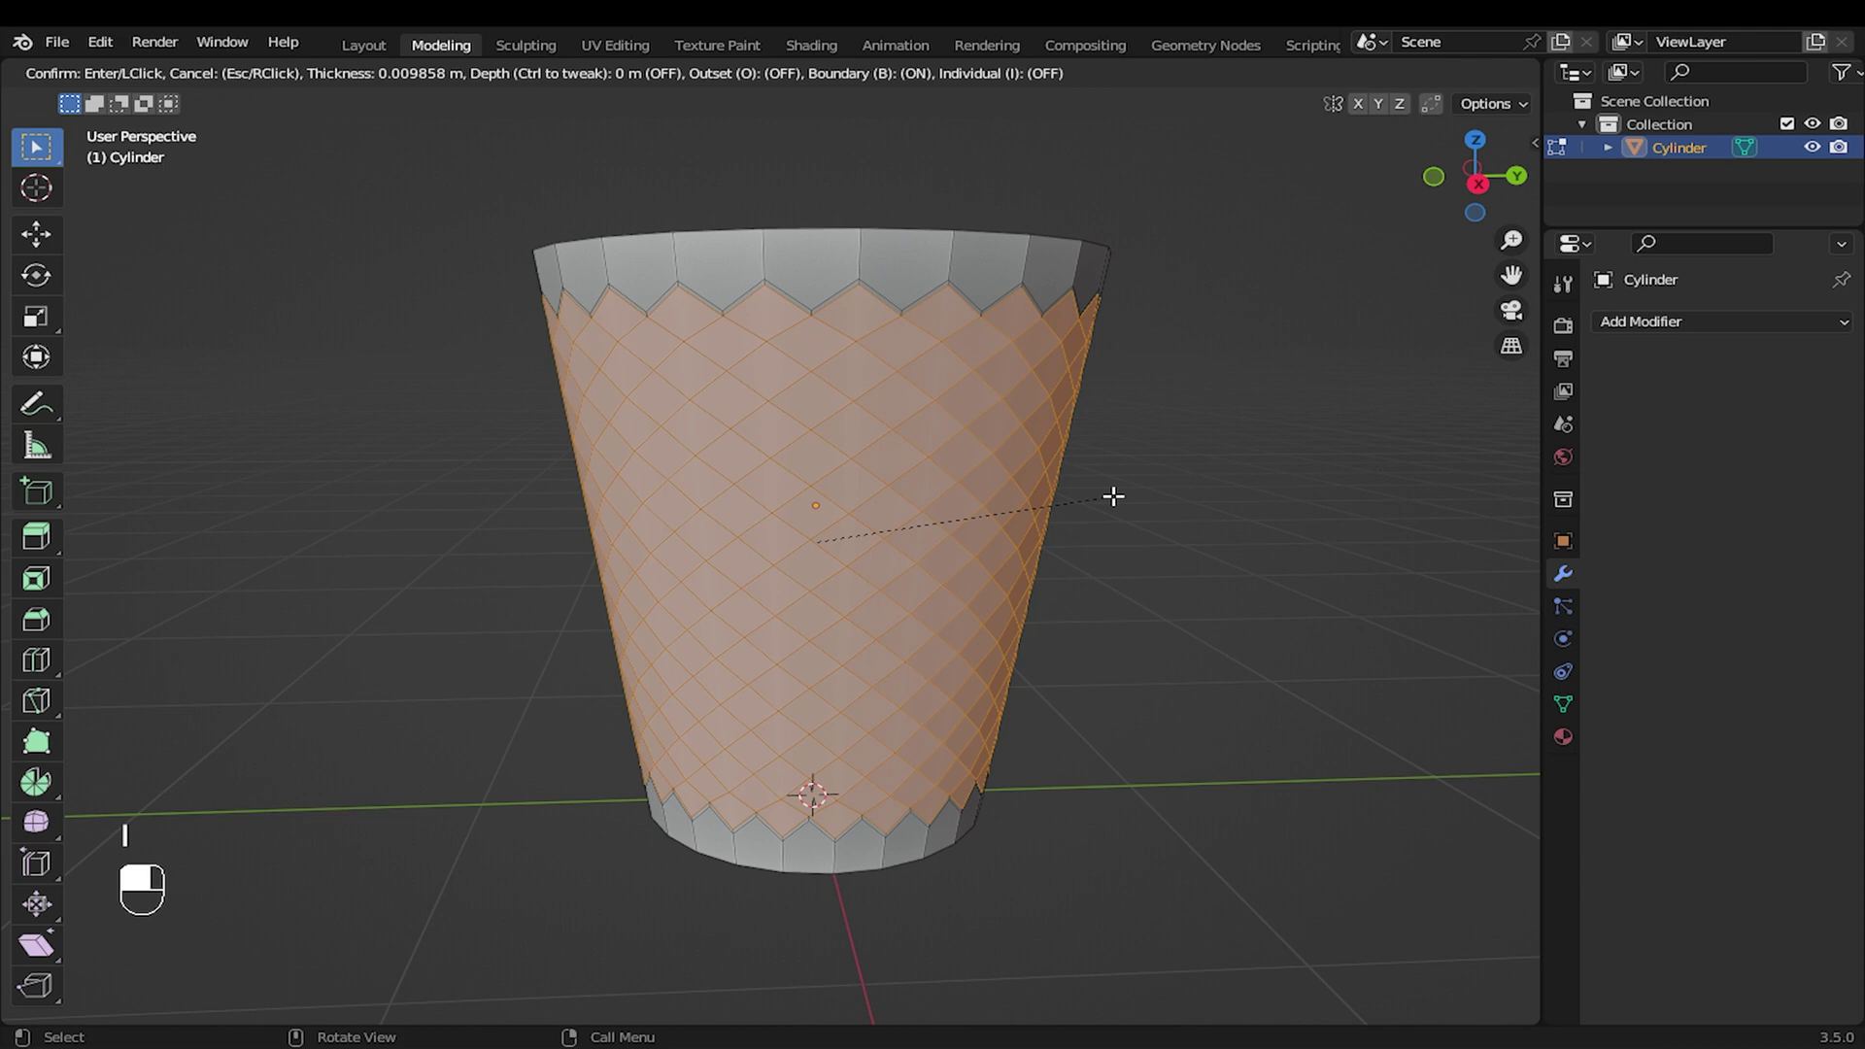
key(i)
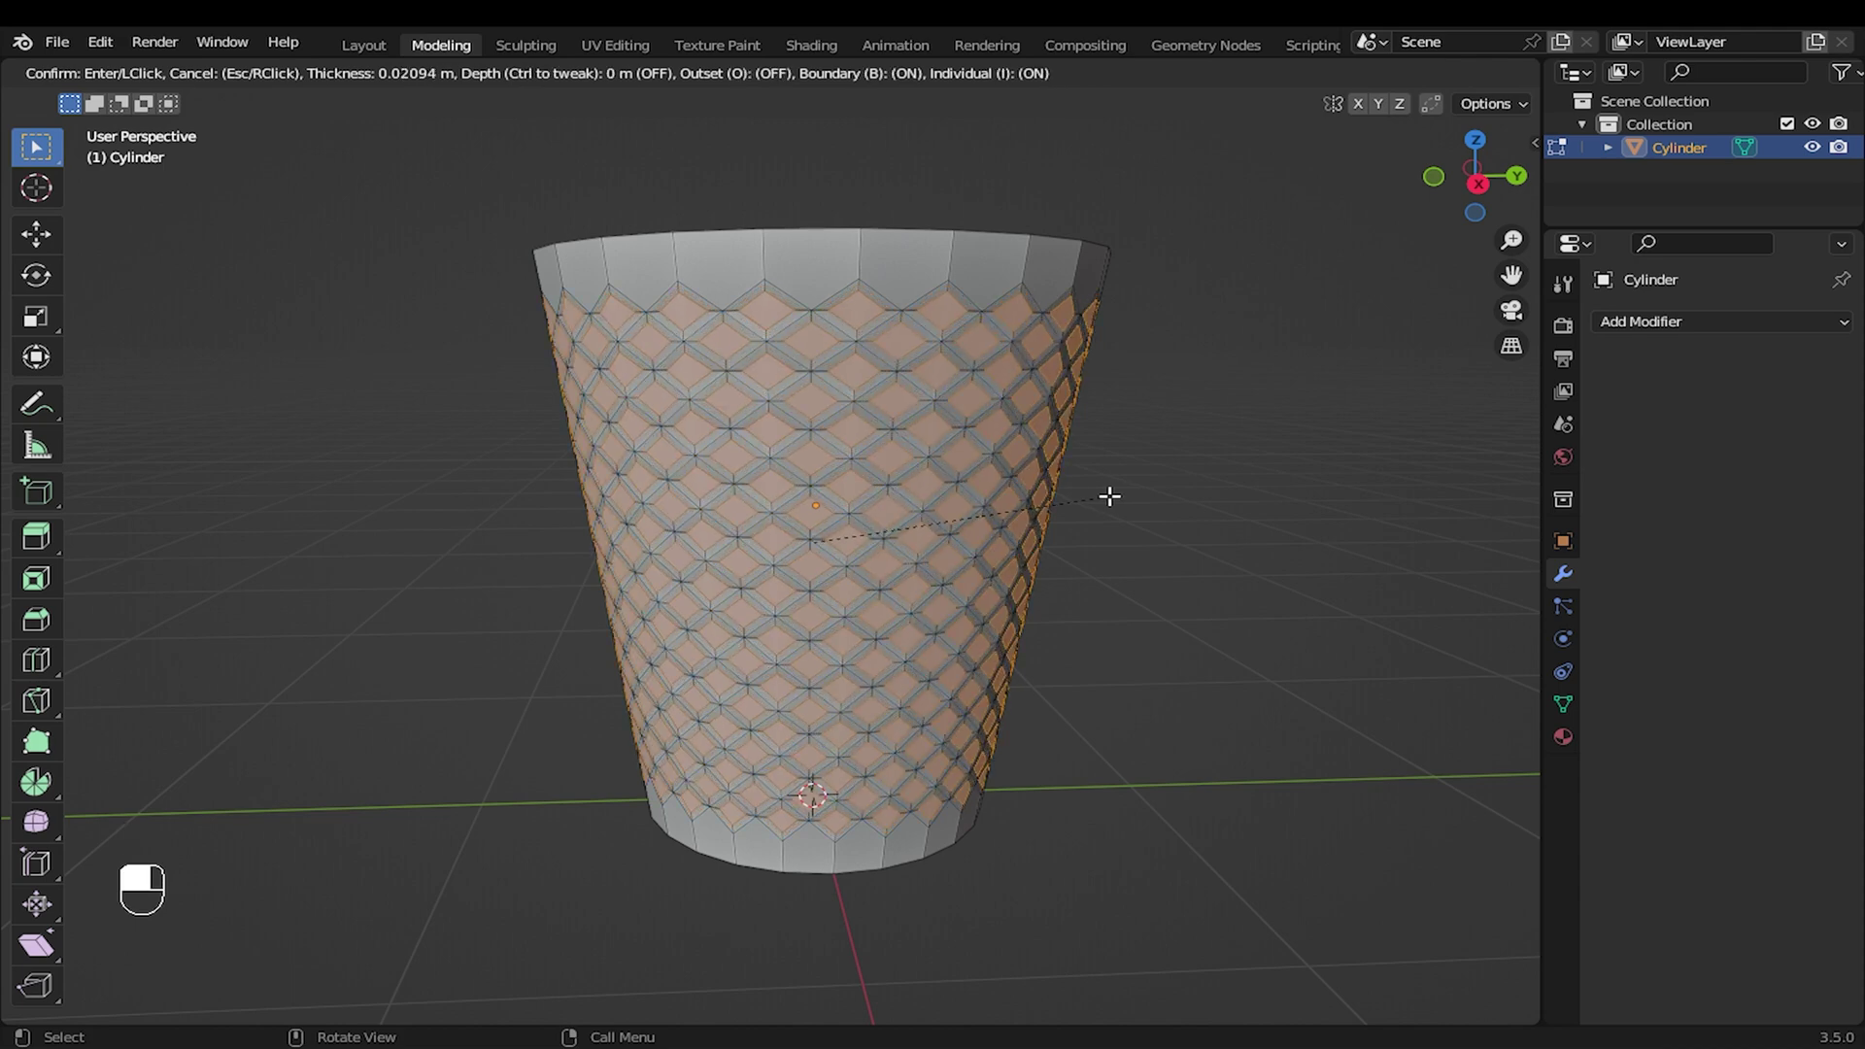
click(1109, 497)
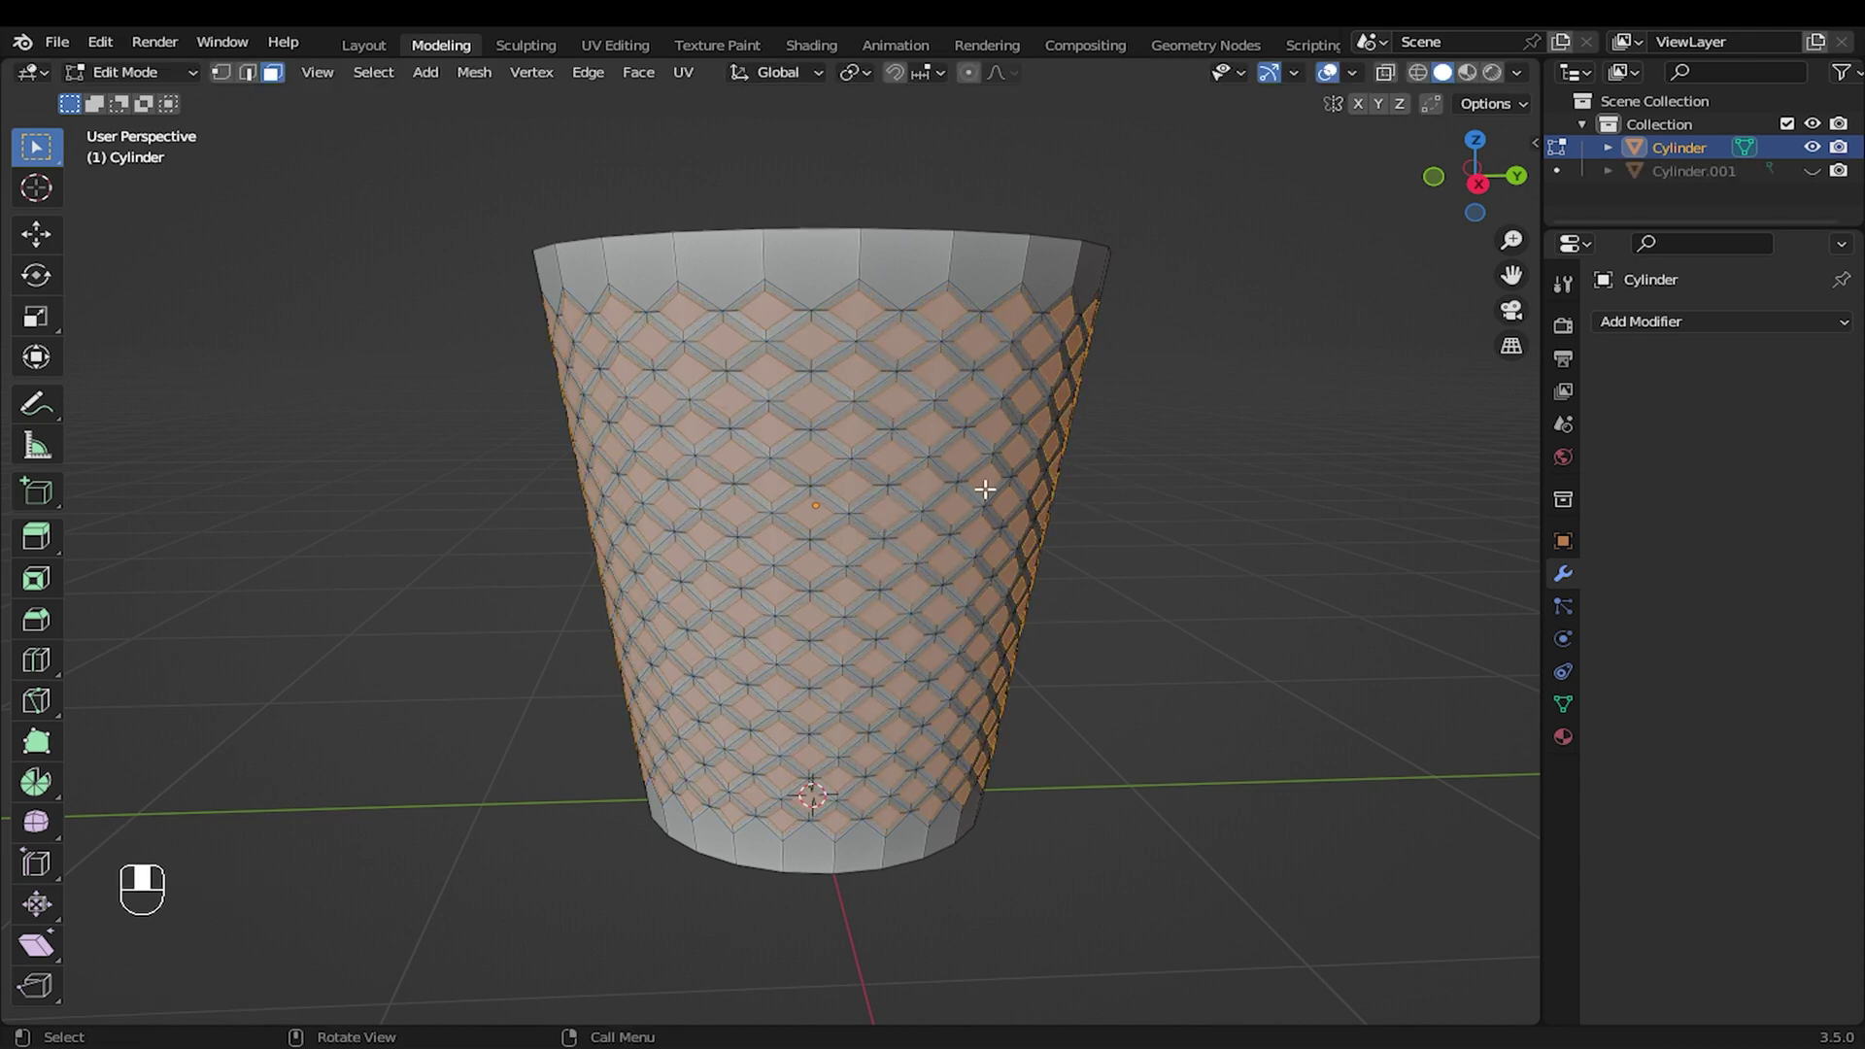
key(x)
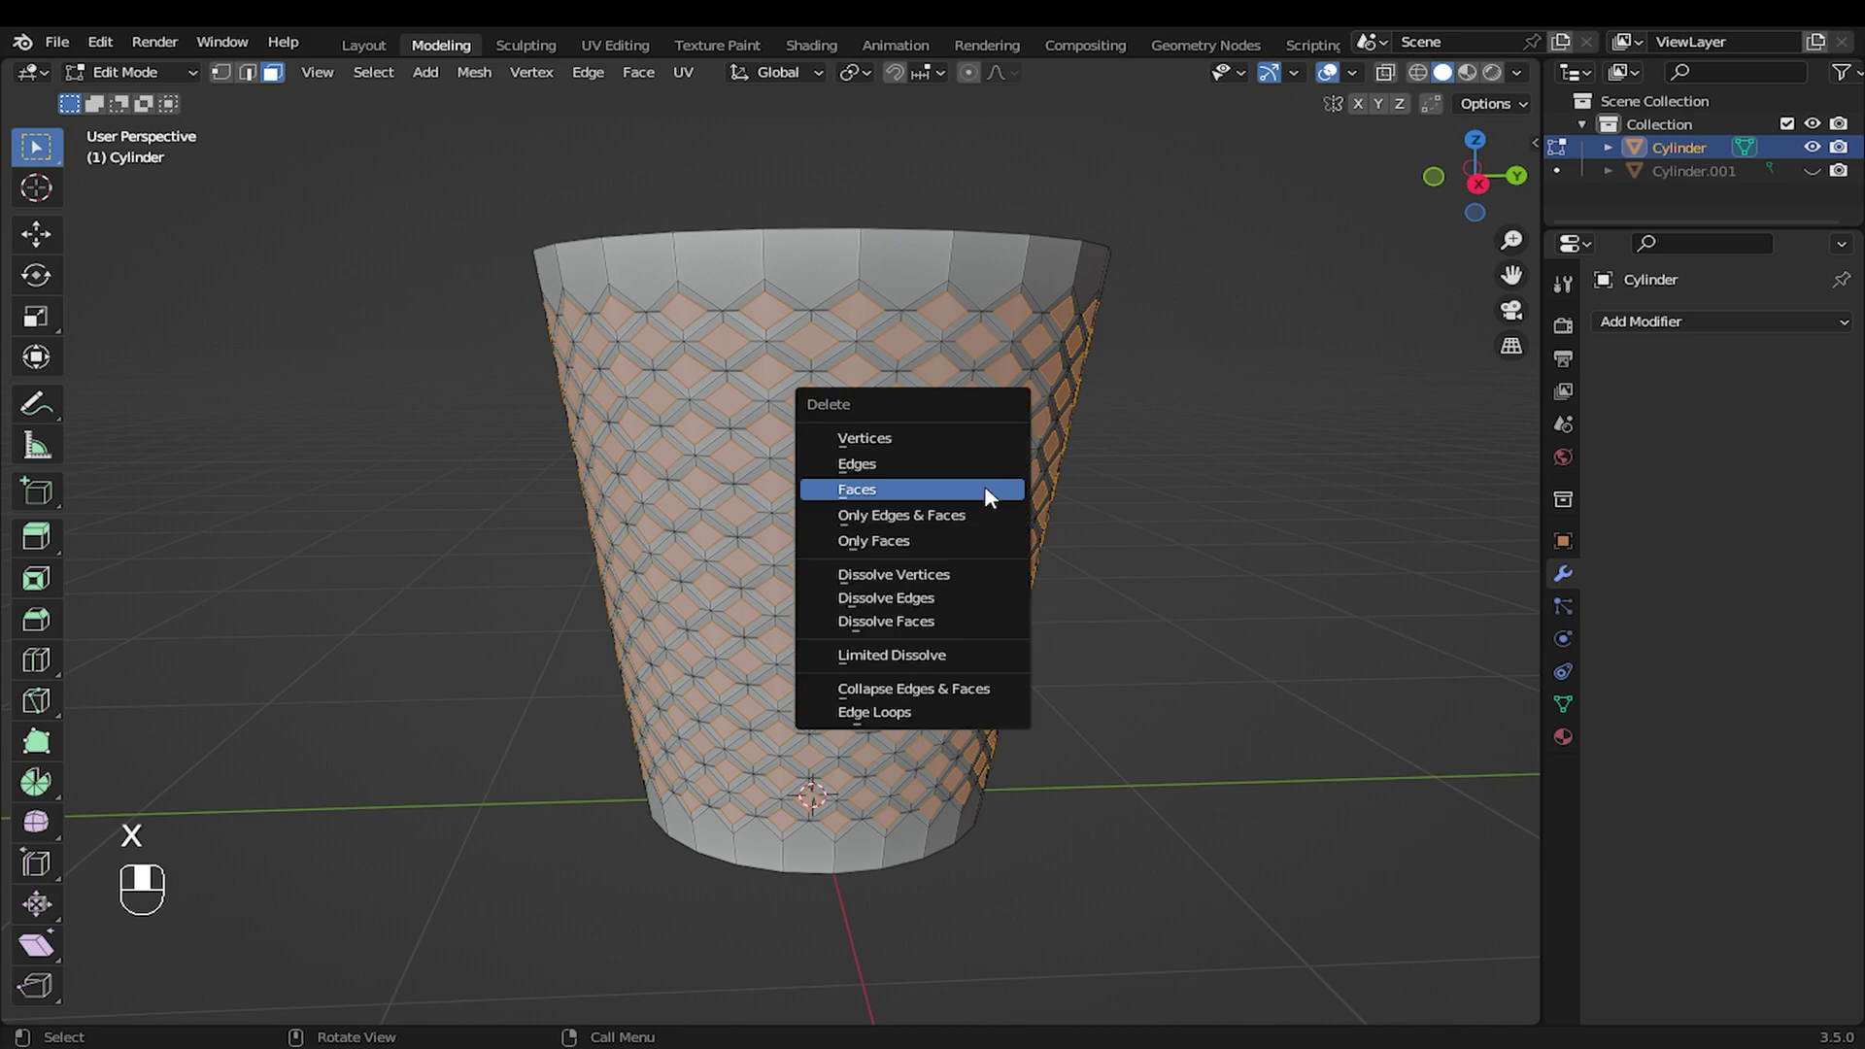
click(983, 488)
Step: In edge selection, extrude the basket's bottom edge loop and scale it inward with the Z axis locked to form a flat ring
middle_drag(983, 489, 947, 669)
click(247, 73)
alt+shift+click(973, 749)
middle_drag(973, 749, 1244, 679)
key(e)
right_click(1256, 683)
key(s)
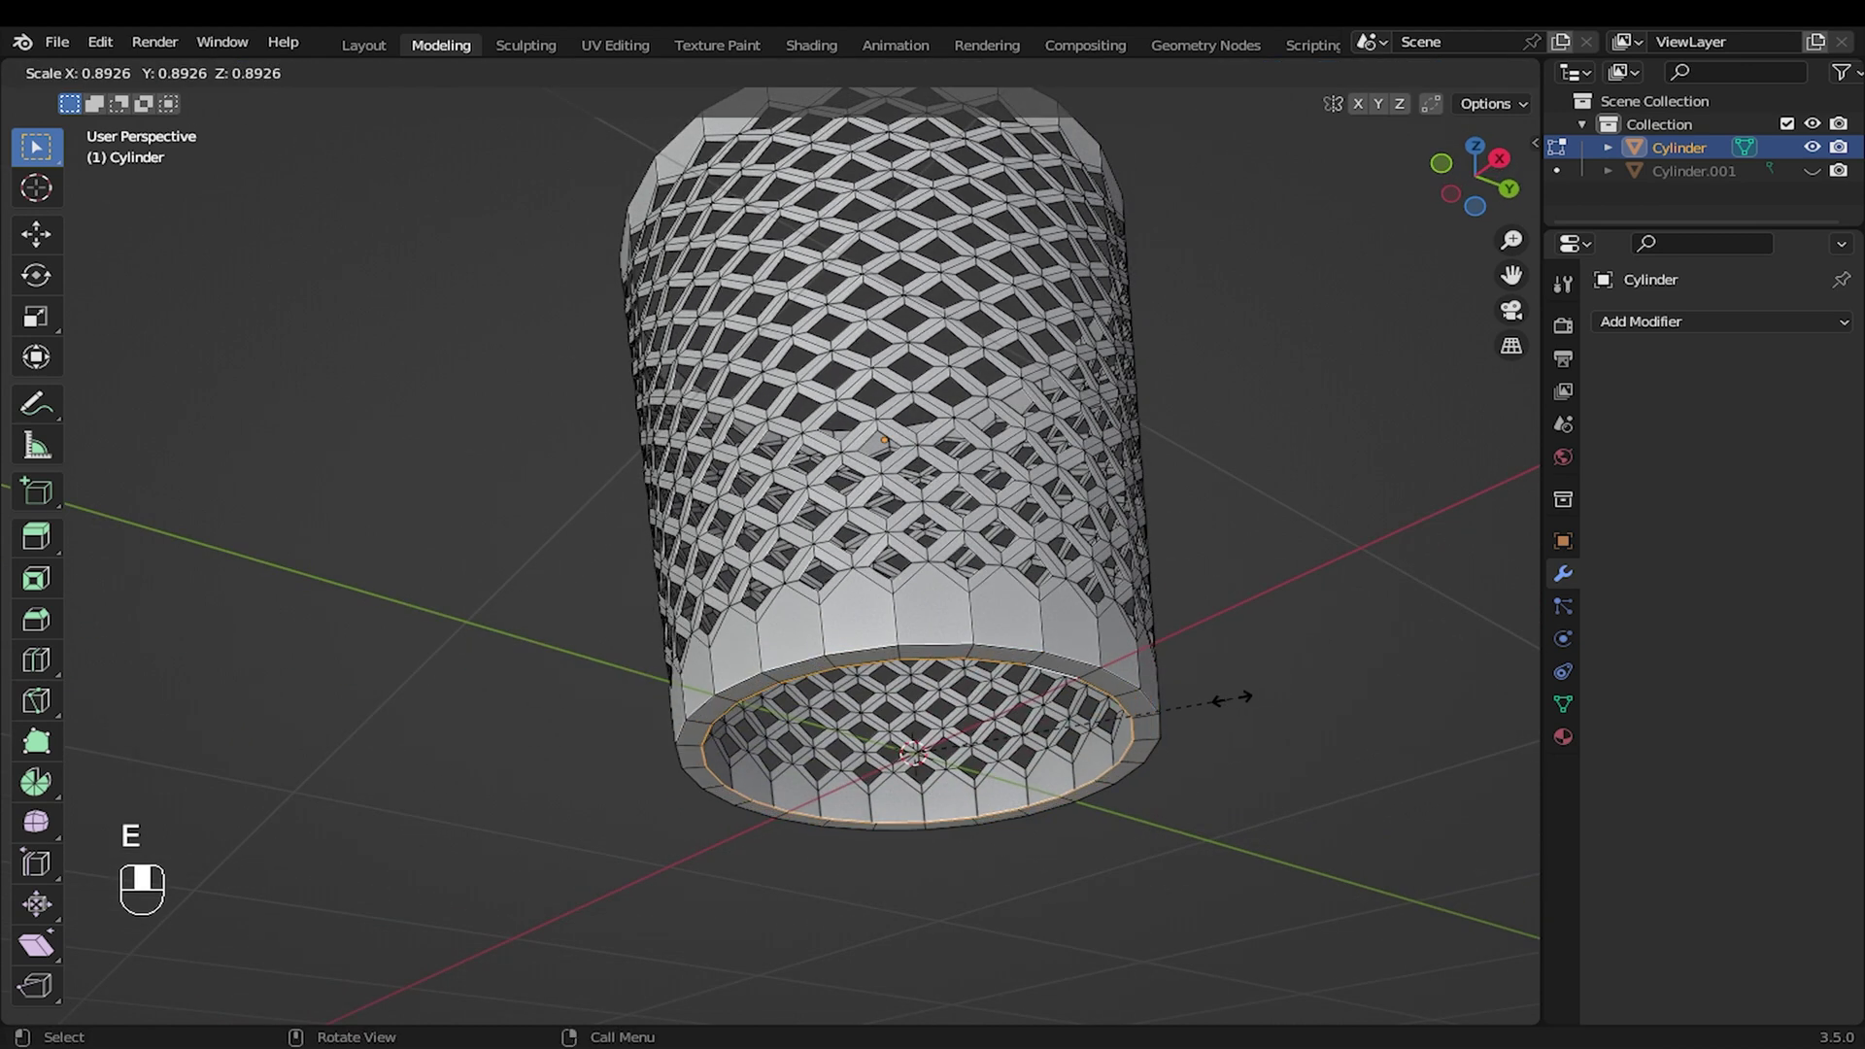
key(shift+z)
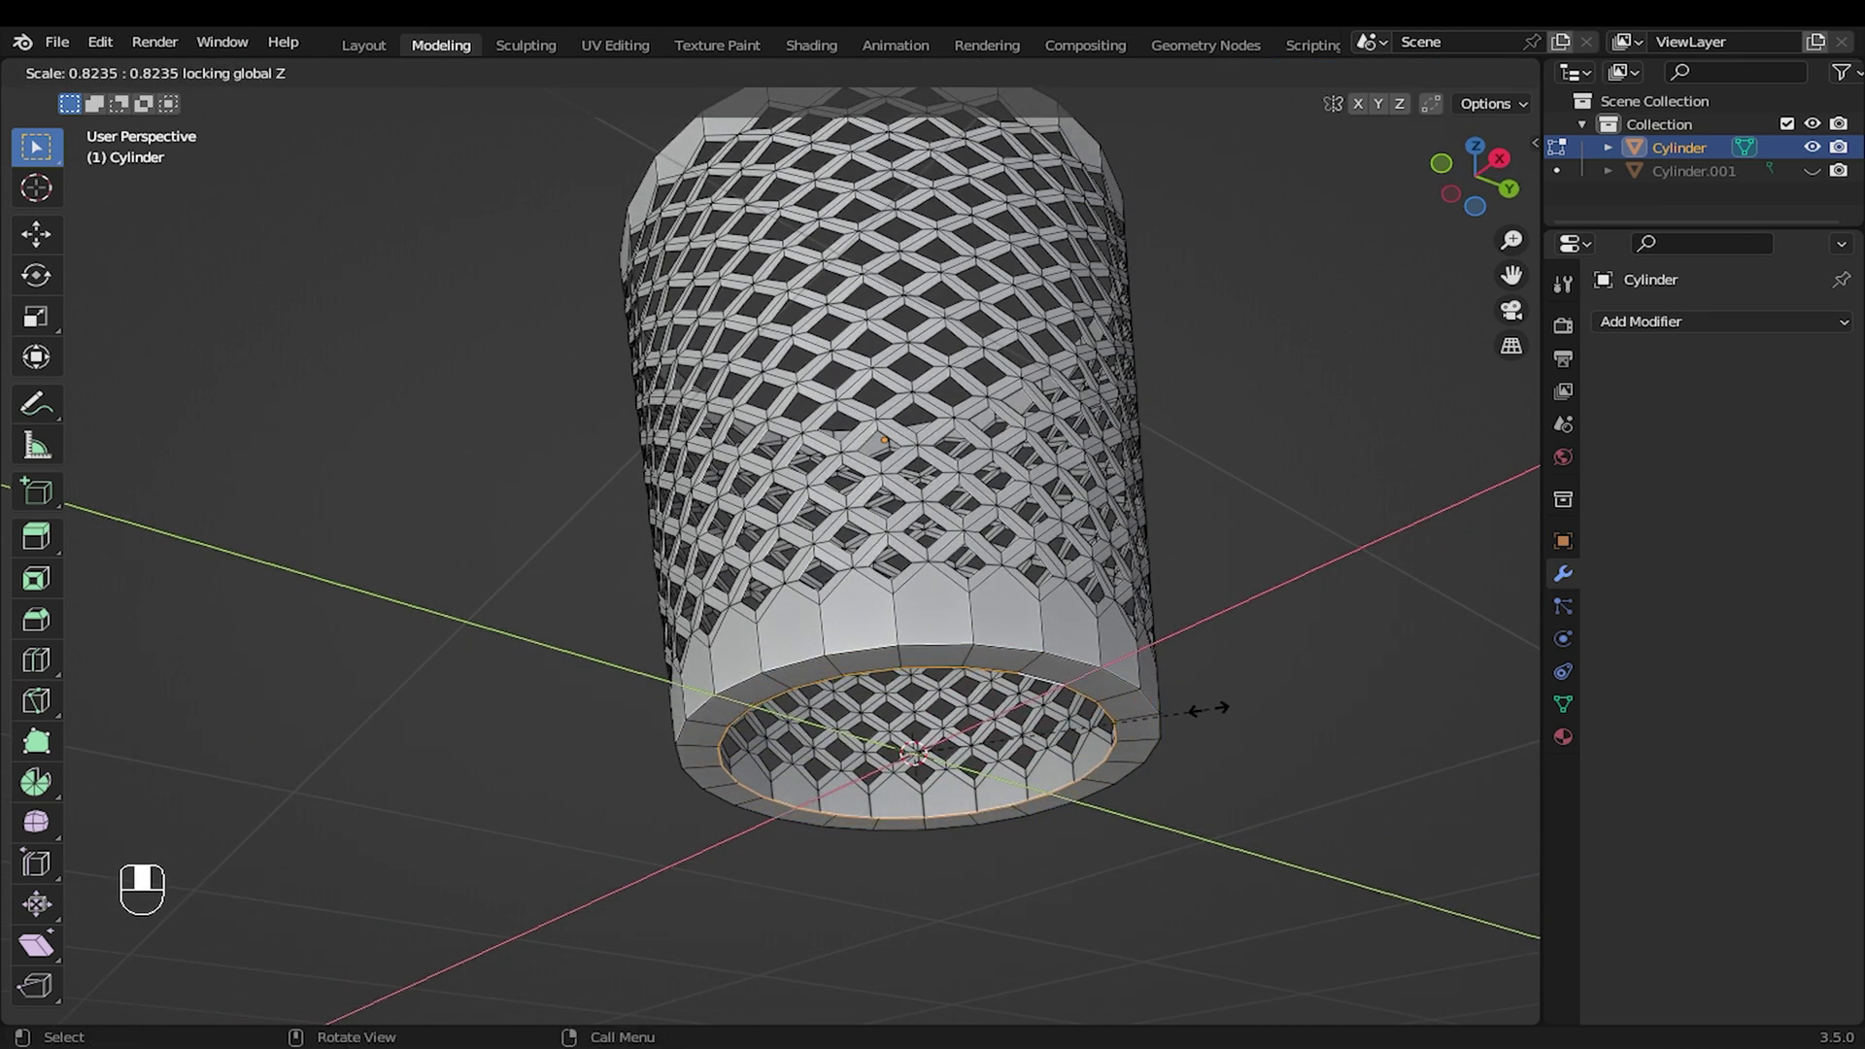
click(1280, 683)
Step: Extrude the ring's inner edge loop and move it up along Z by about 0.034 m to recess the base
middle_drag(1279, 684, 1249, 744)
key(e)
right_click(1245, 743)
key(g)
key(z)
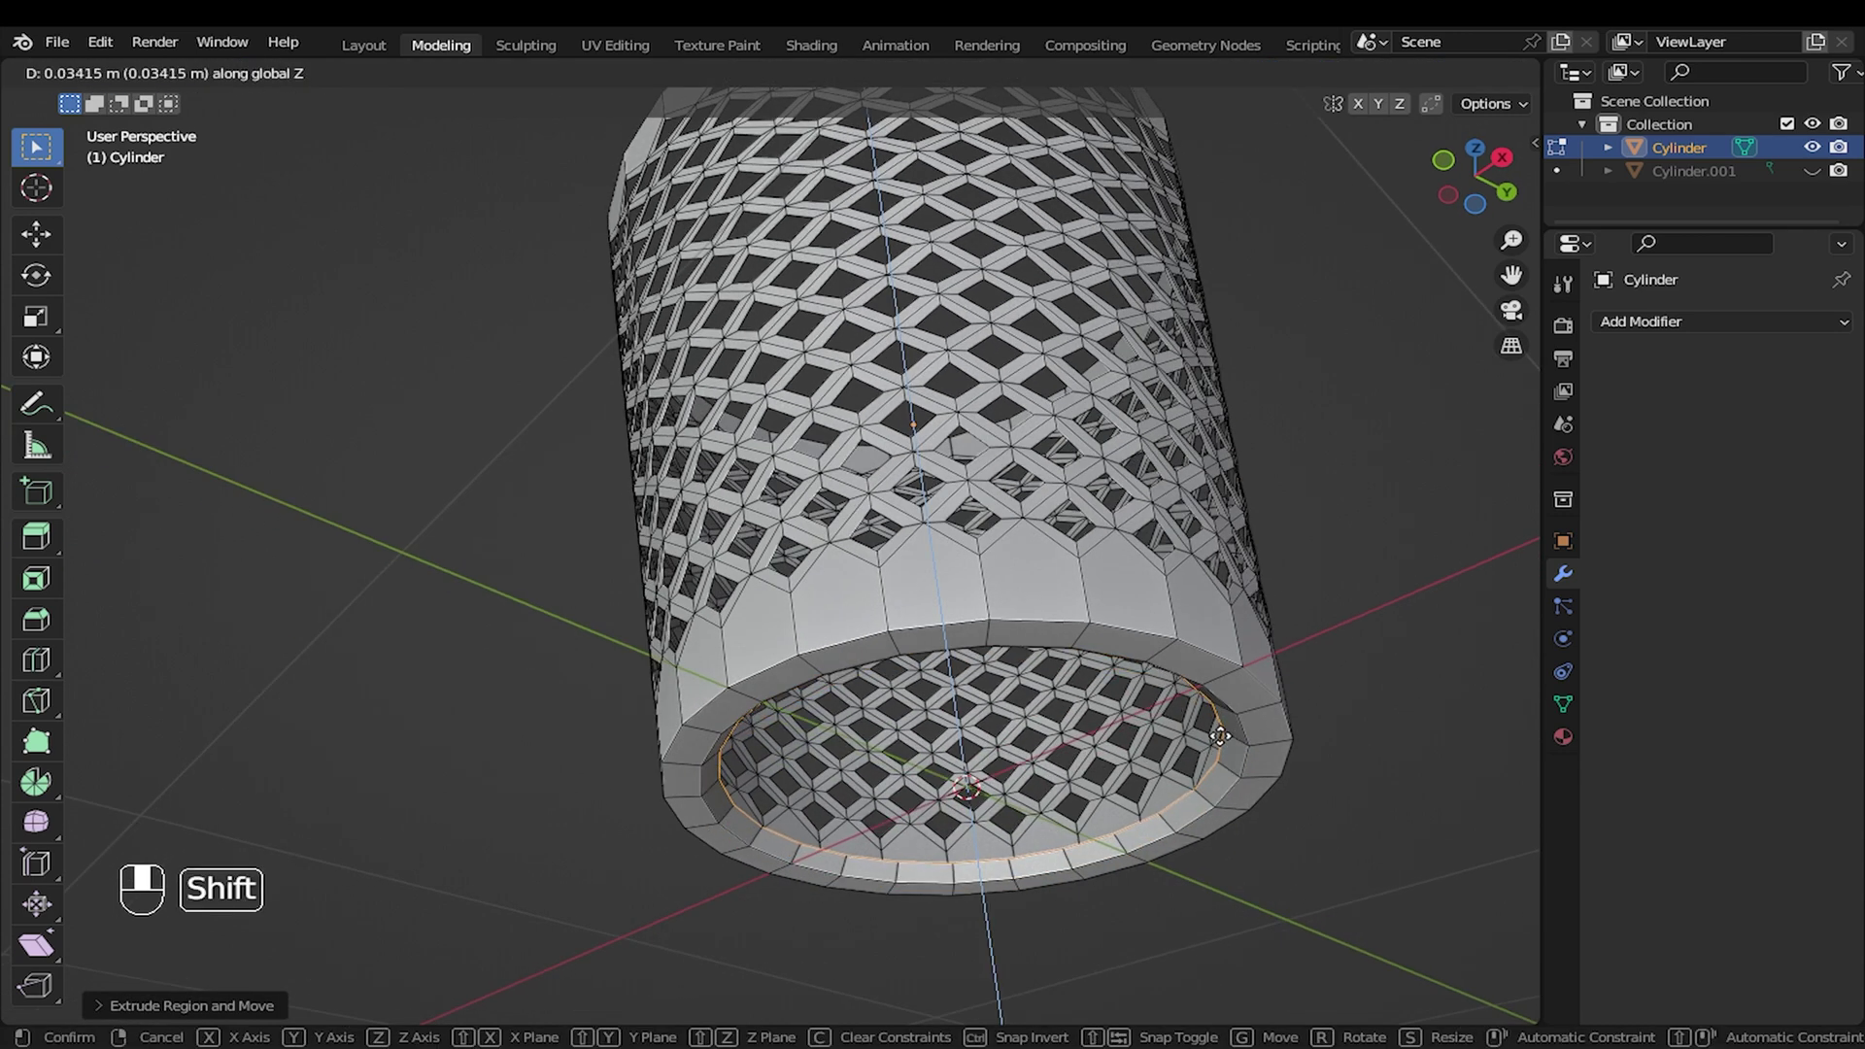
click(1219, 735)
Step: Extrude the recessed loop inward at a scale of about 0.86 and close the opening with Grid Fill
key(e)
key(s)
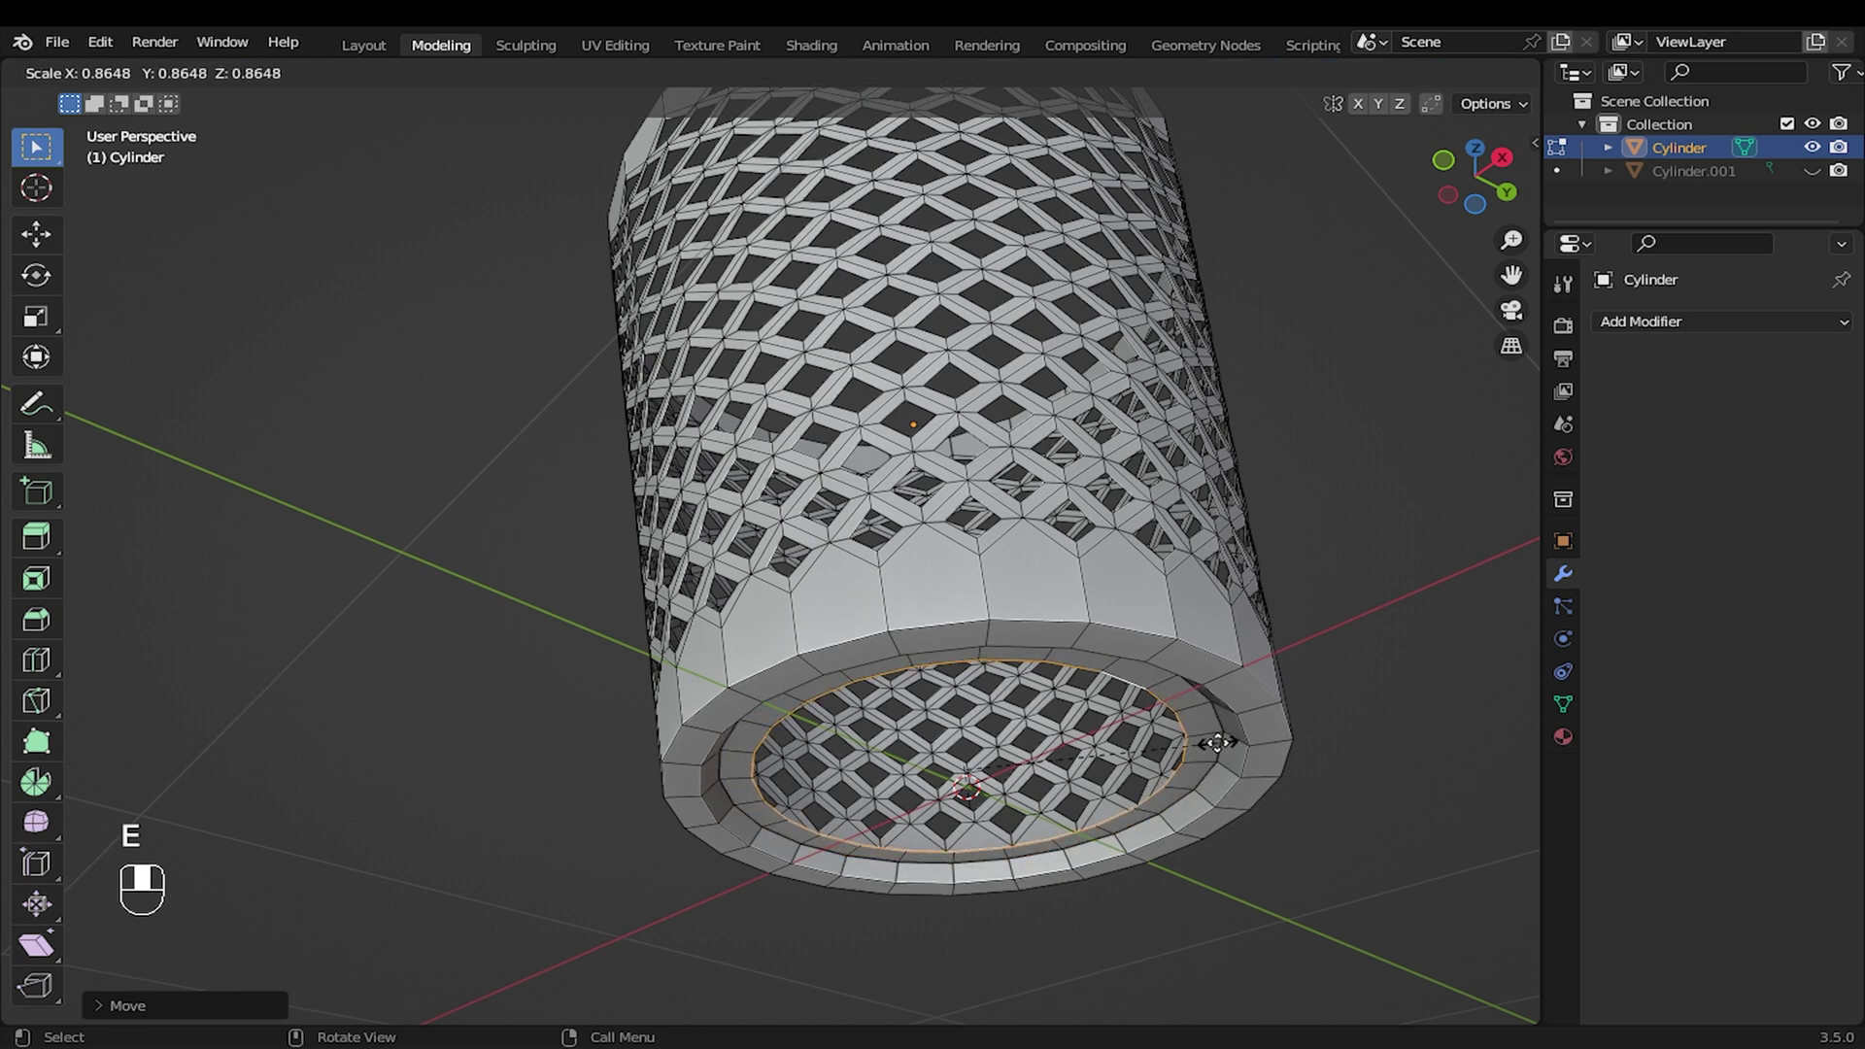
click(1218, 743)
key(ctrl+f)
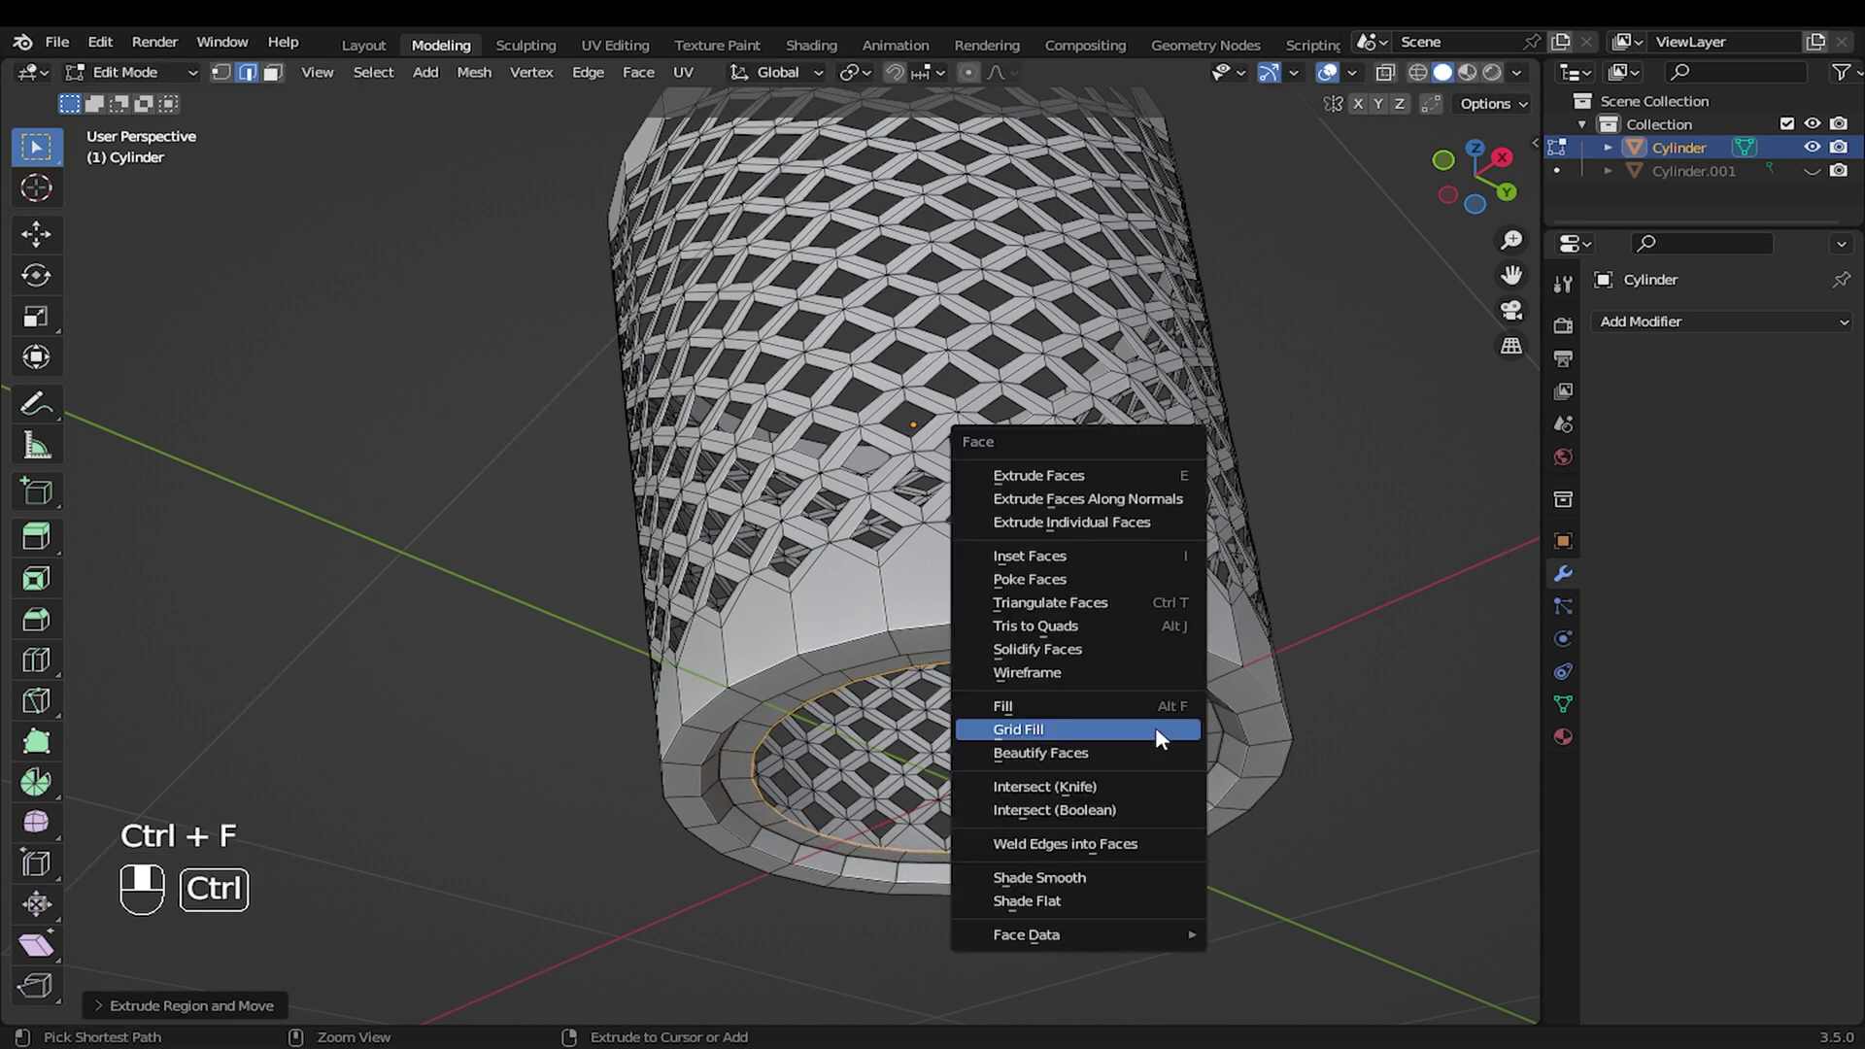
click(1099, 727)
Step: Bevel the base's outer, inner and recess edge loops with 2 segments and a width of about 0.012 m
middle_drag(1045, 728, 991, 679)
scroll(1107, 638, up, 2)
middle_drag(1098, 621, 1157, 550)
click(1223, 505)
alt+shift+click(1229, 497)
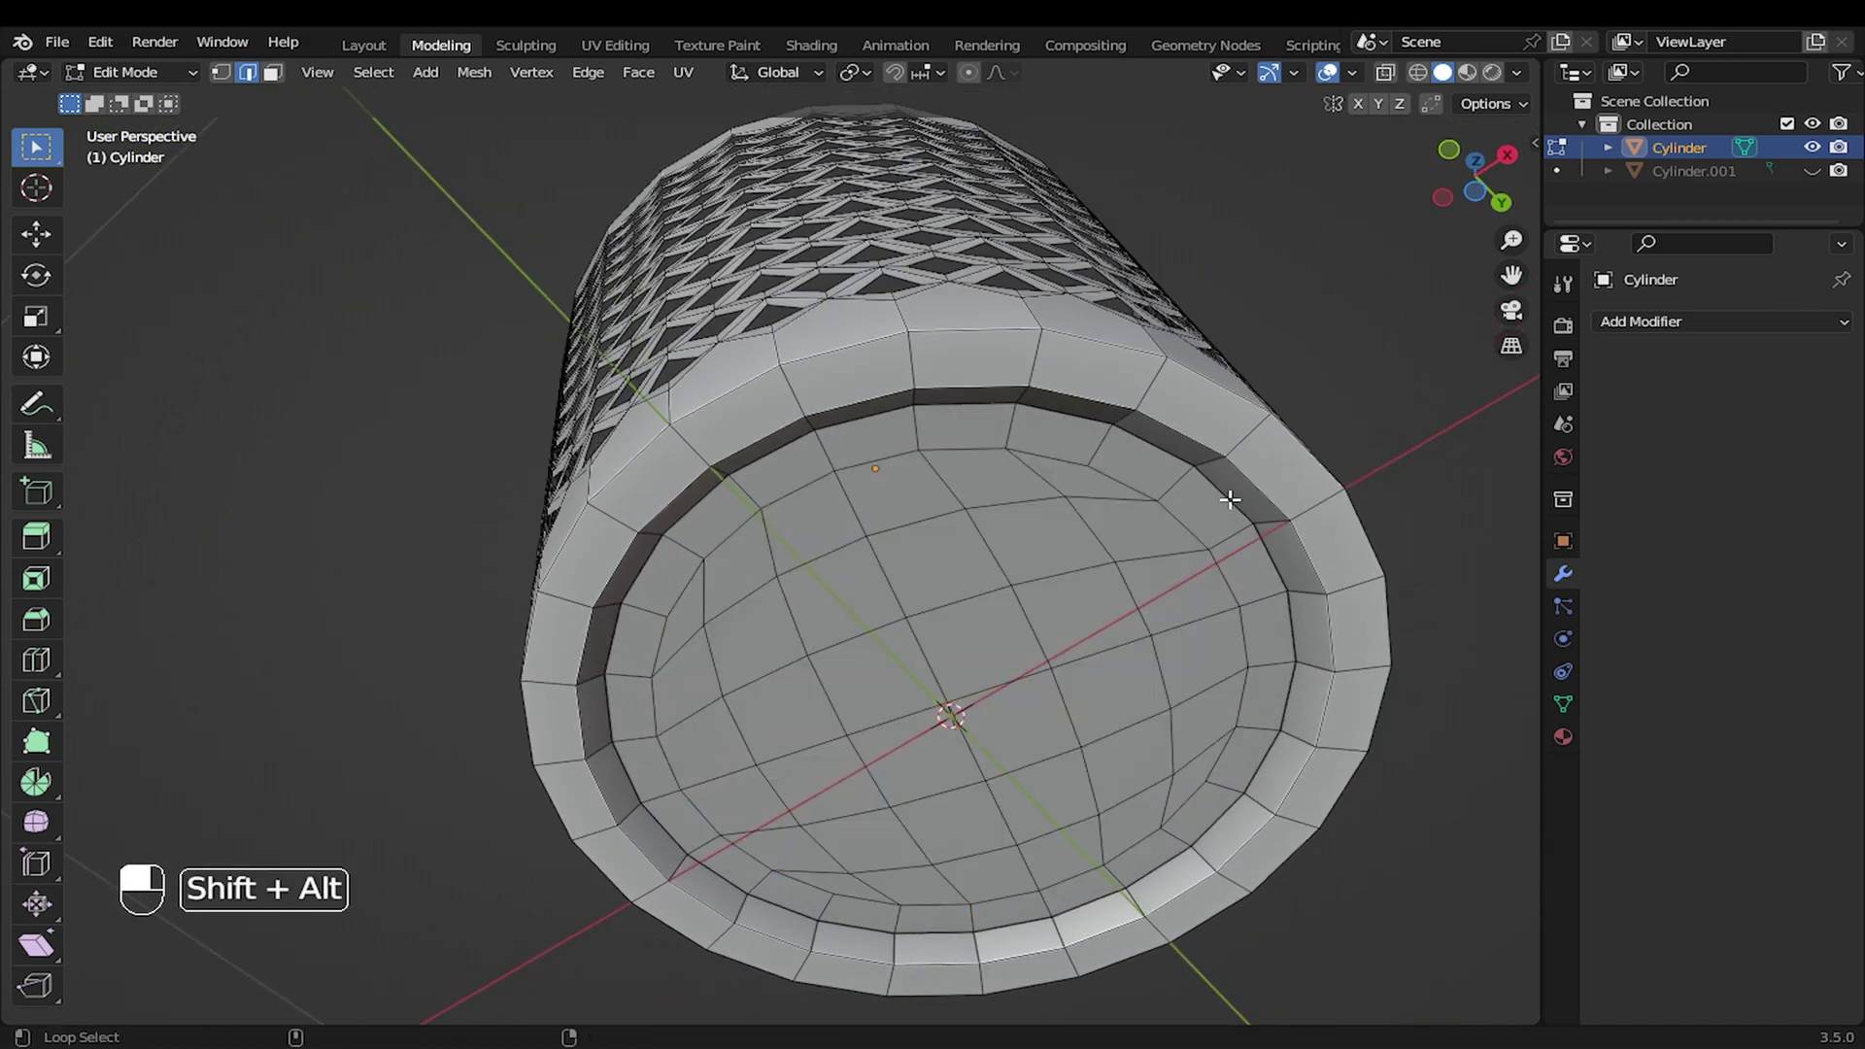
alt+shift+click(1253, 488)
alt+shift+click(1205, 402)
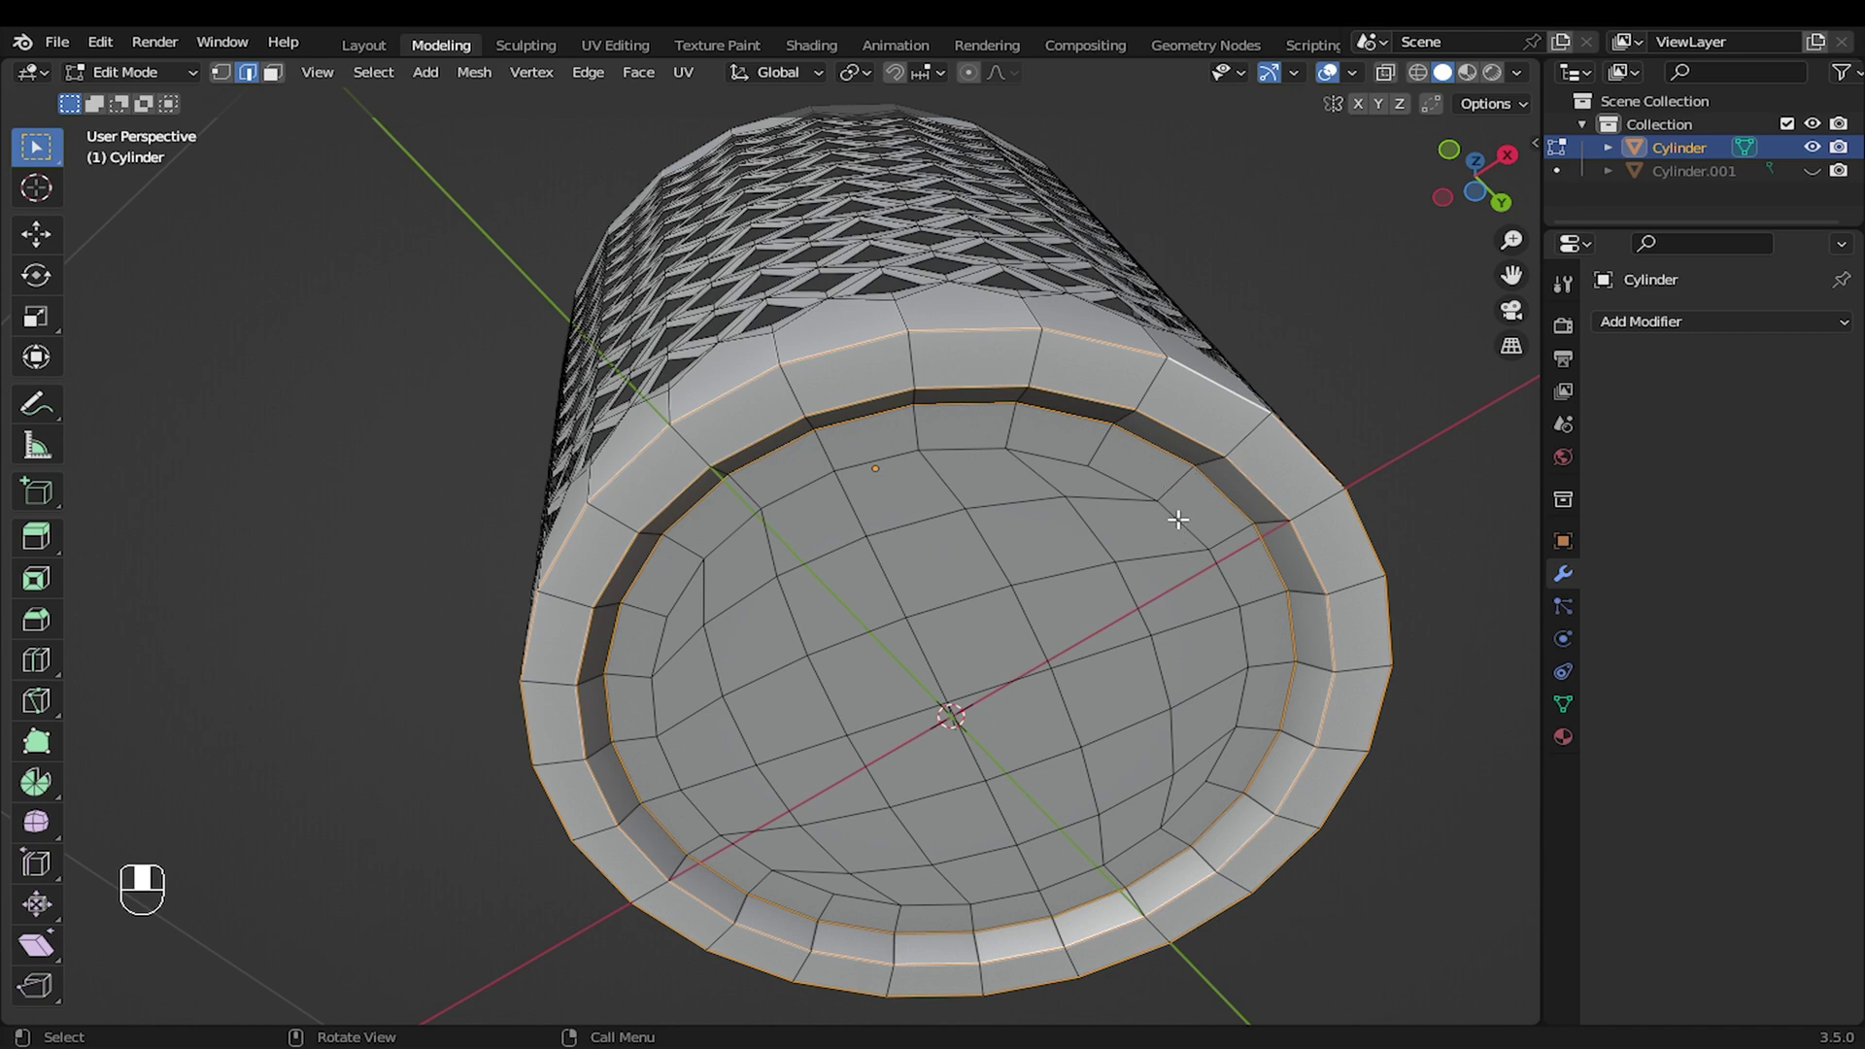
middle_drag(1178, 534, 1171, 604)
key(ctrl+b)
scroll(1300, 585, down, 8)
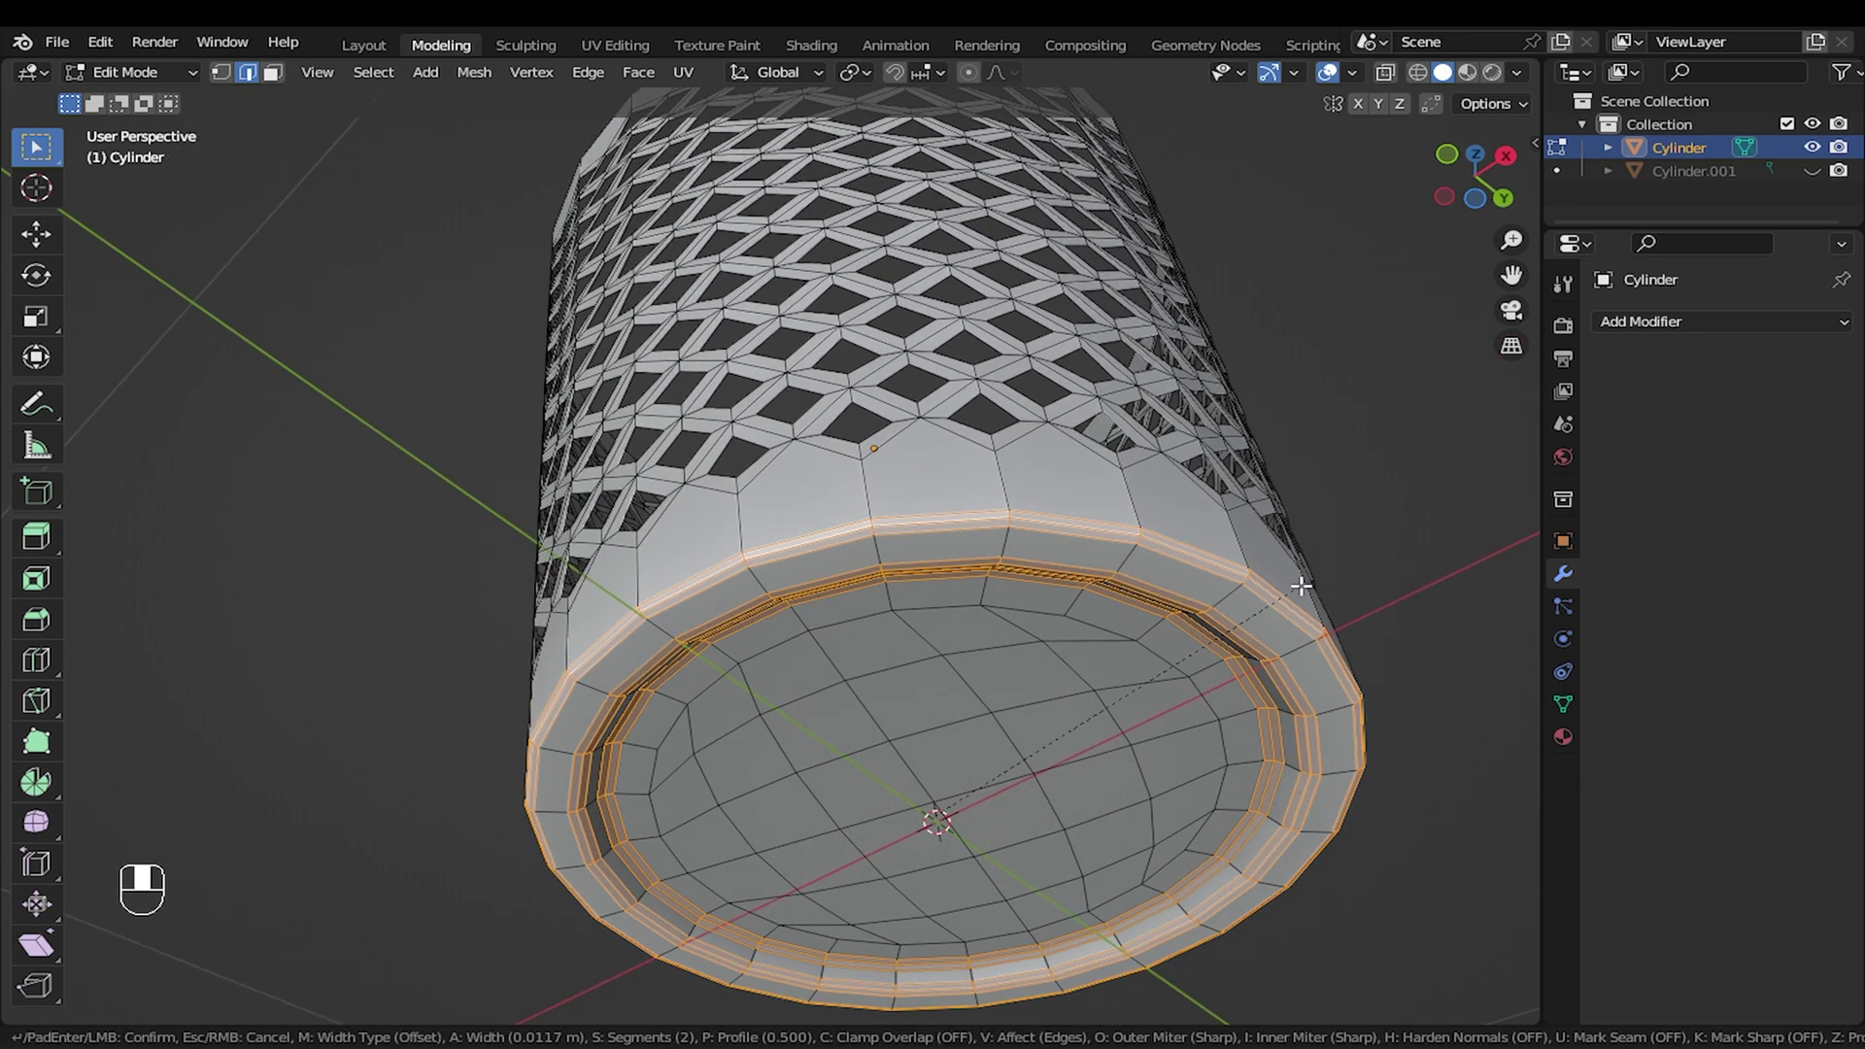
click(1299, 586)
Step: Extrude the basket's top edge loop and scale it outward by about 1.07 to form a flat rim
scroll(1136, 527, down, 5)
middle_drag(1136, 526, 990, 598)
scroll(986, 399, up, 3)
click(1065, 507)
alt+shift+click(1064, 506)
middle_drag(1063, 506, 1161, 553)
key(e)
key(s)
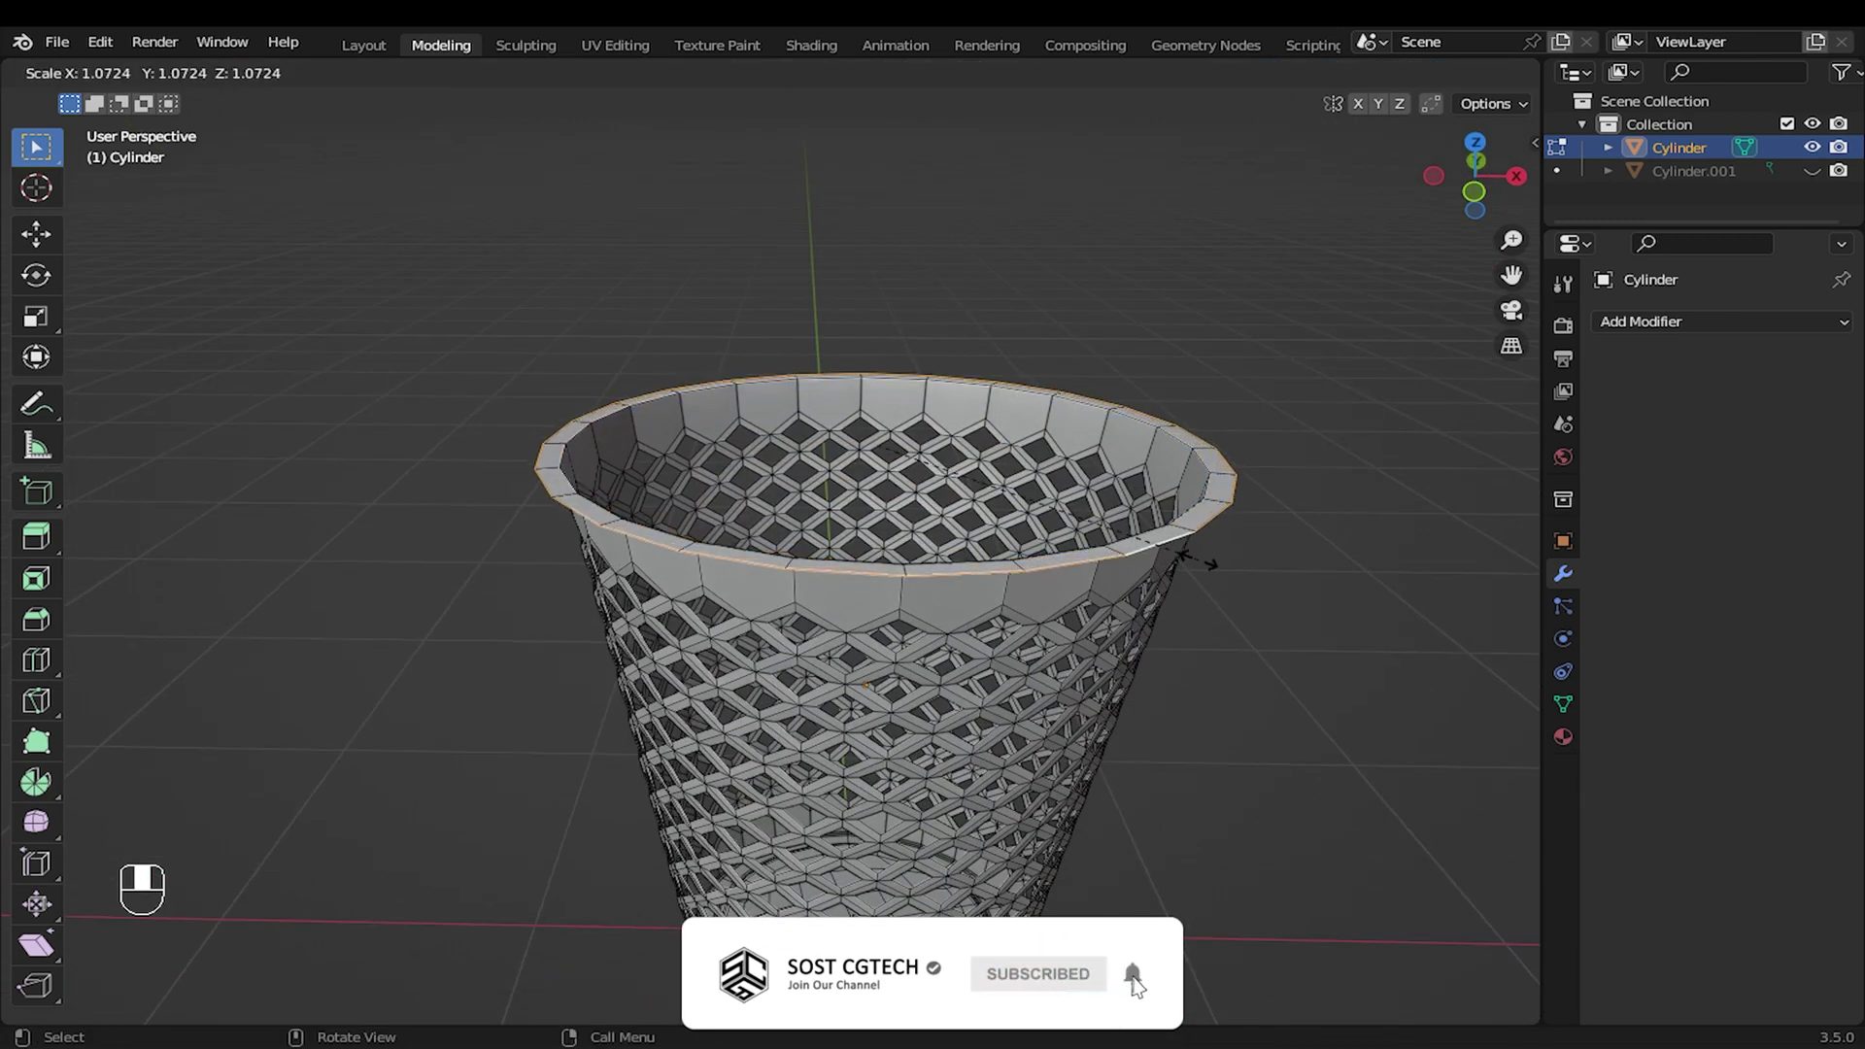
click(1186, 548)
Step: Extrude the rim's outer edge loop slightly downward to form a short lip
mouse_move(1187, 549)
middle_down()
mouse_move(1194, 528)
mouse_move(1178, 529)
middle_up()
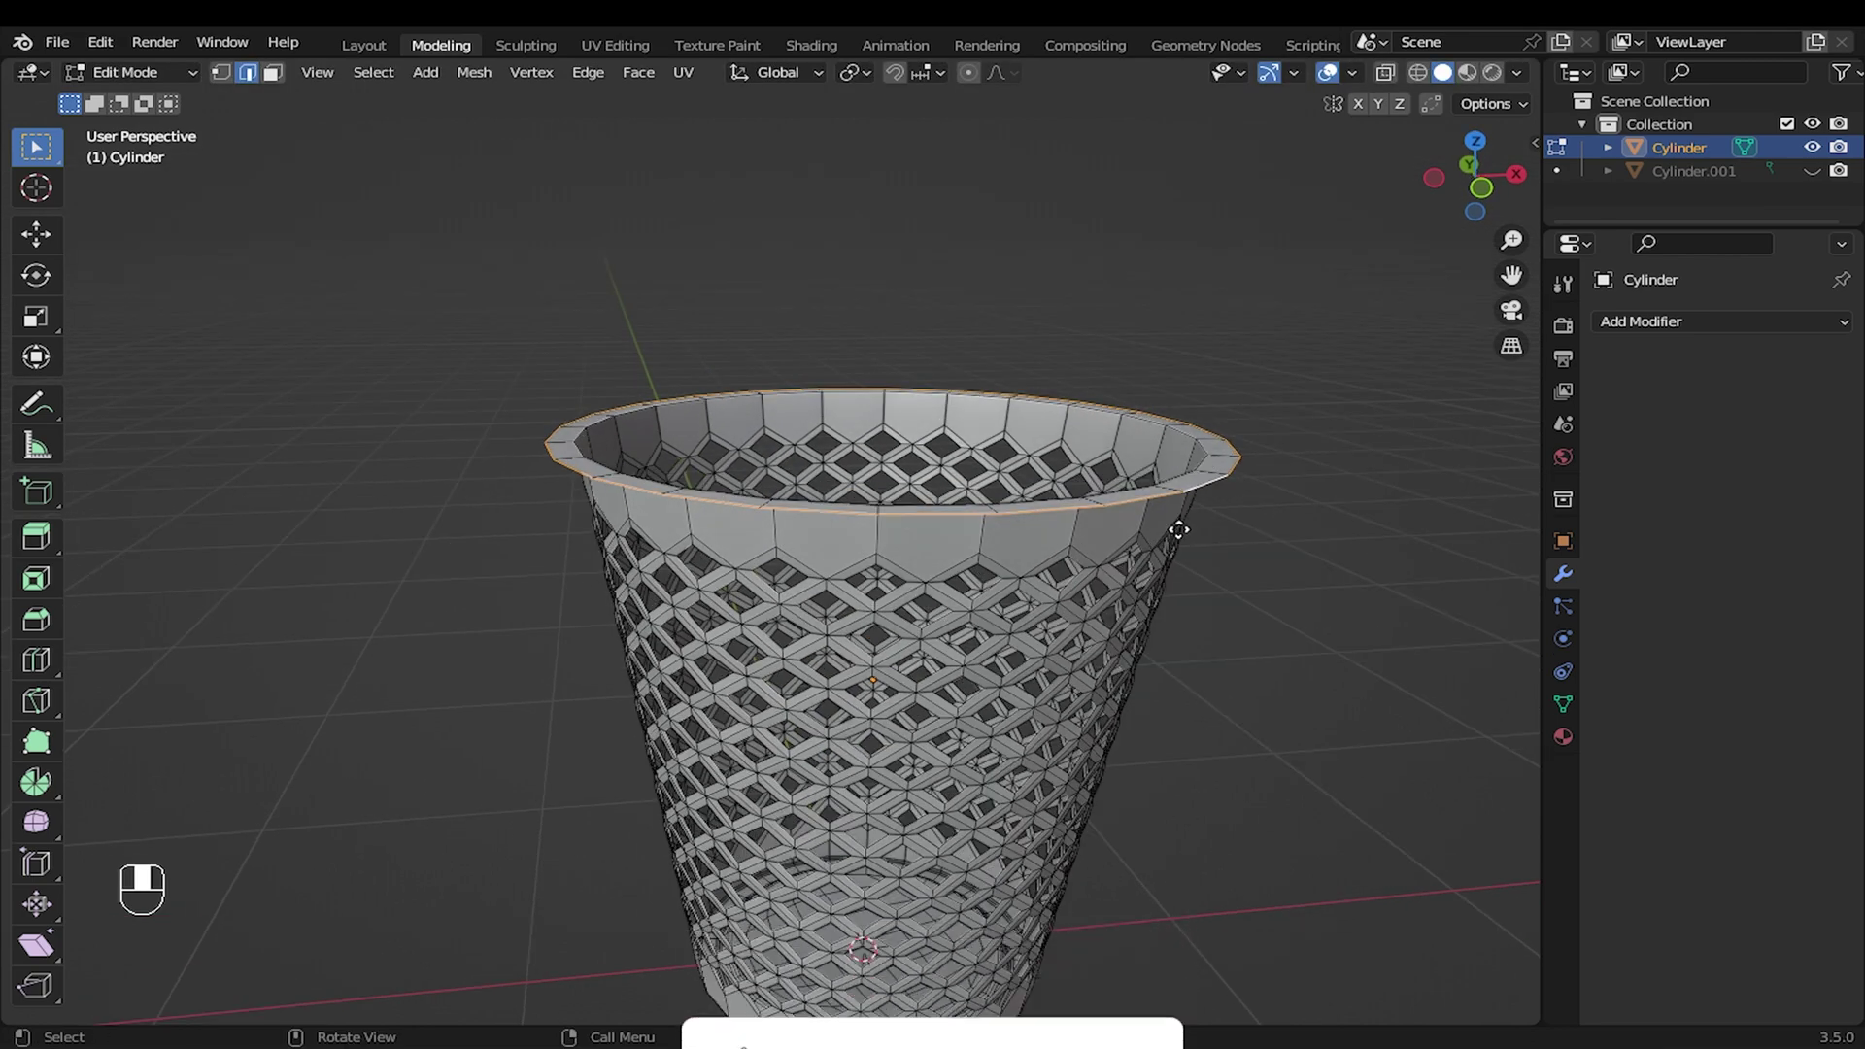
key(e)
click(1176, 545)
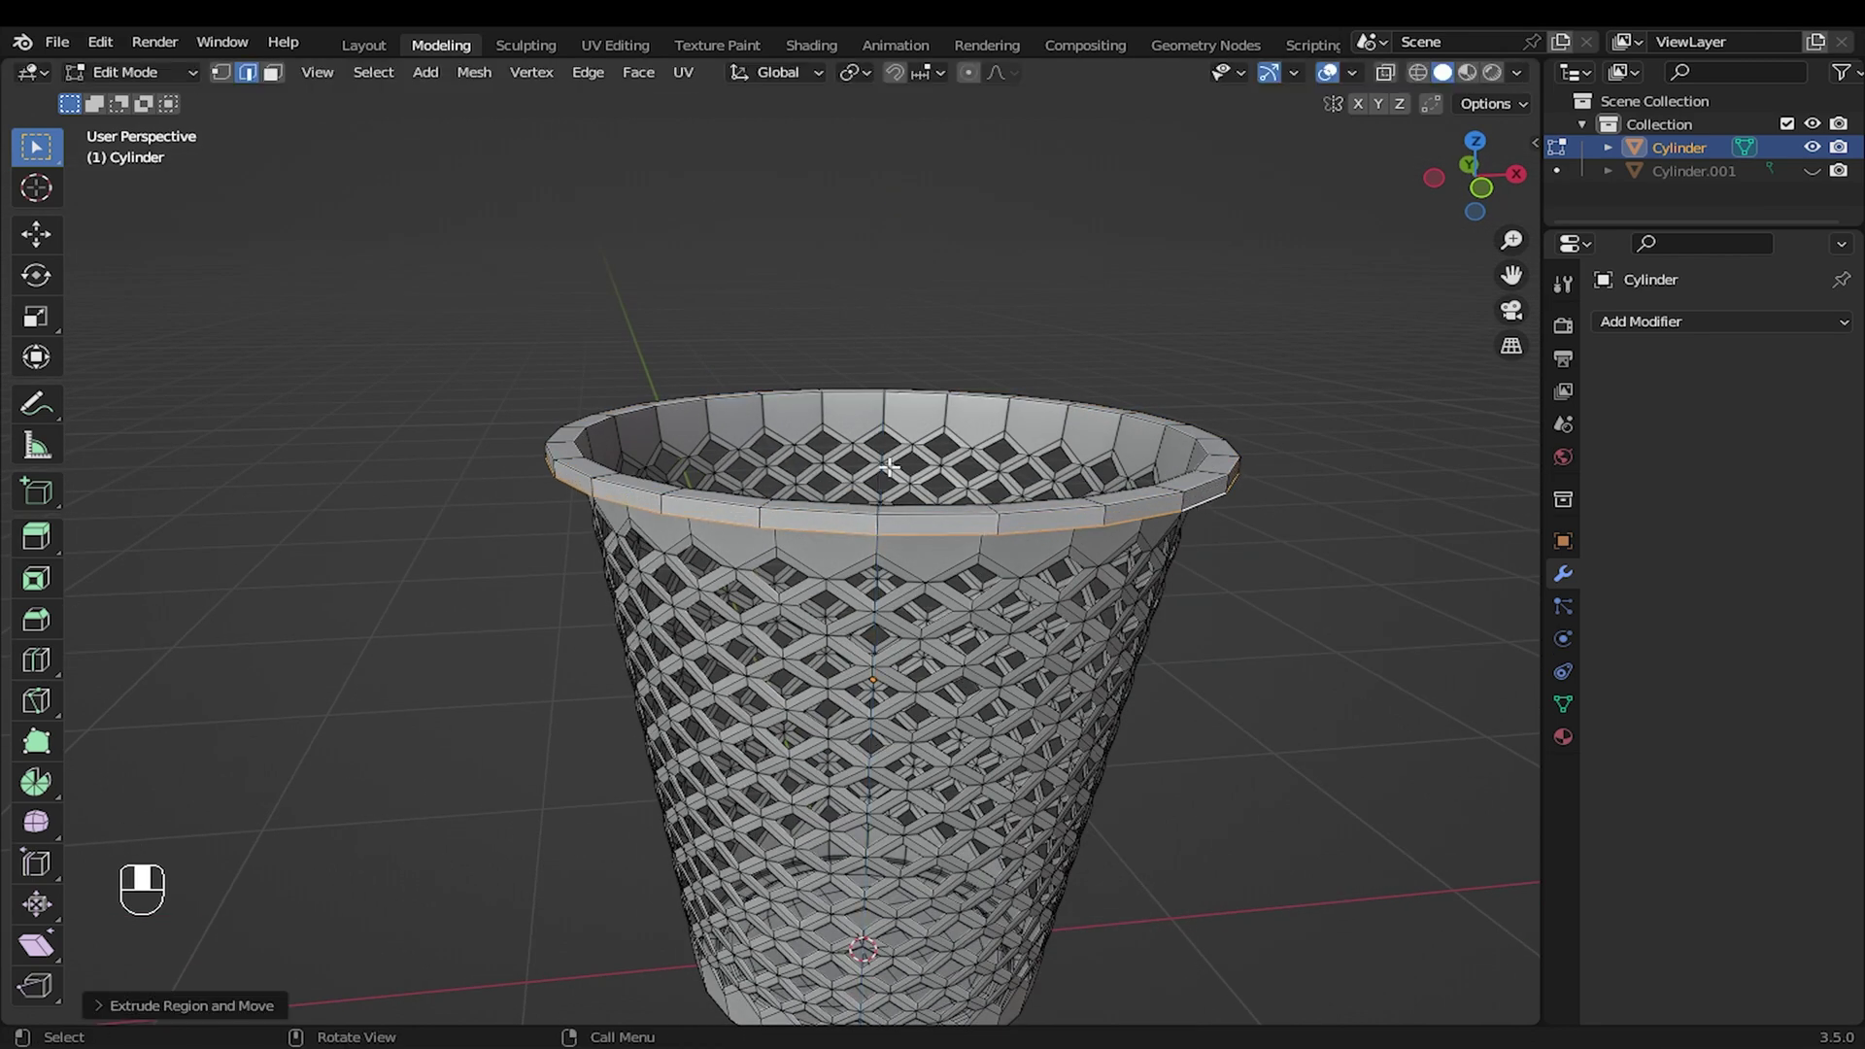
Step: Add a centred loop cut around the top of the rim and raise it about 0.022 m along Z
scroll(614, 554, up, 1)
middle_drag(643, 522, 913, 522)
key(ctrl+r)
click(520, 522)
click(519, 523)
key(g)
key(z)
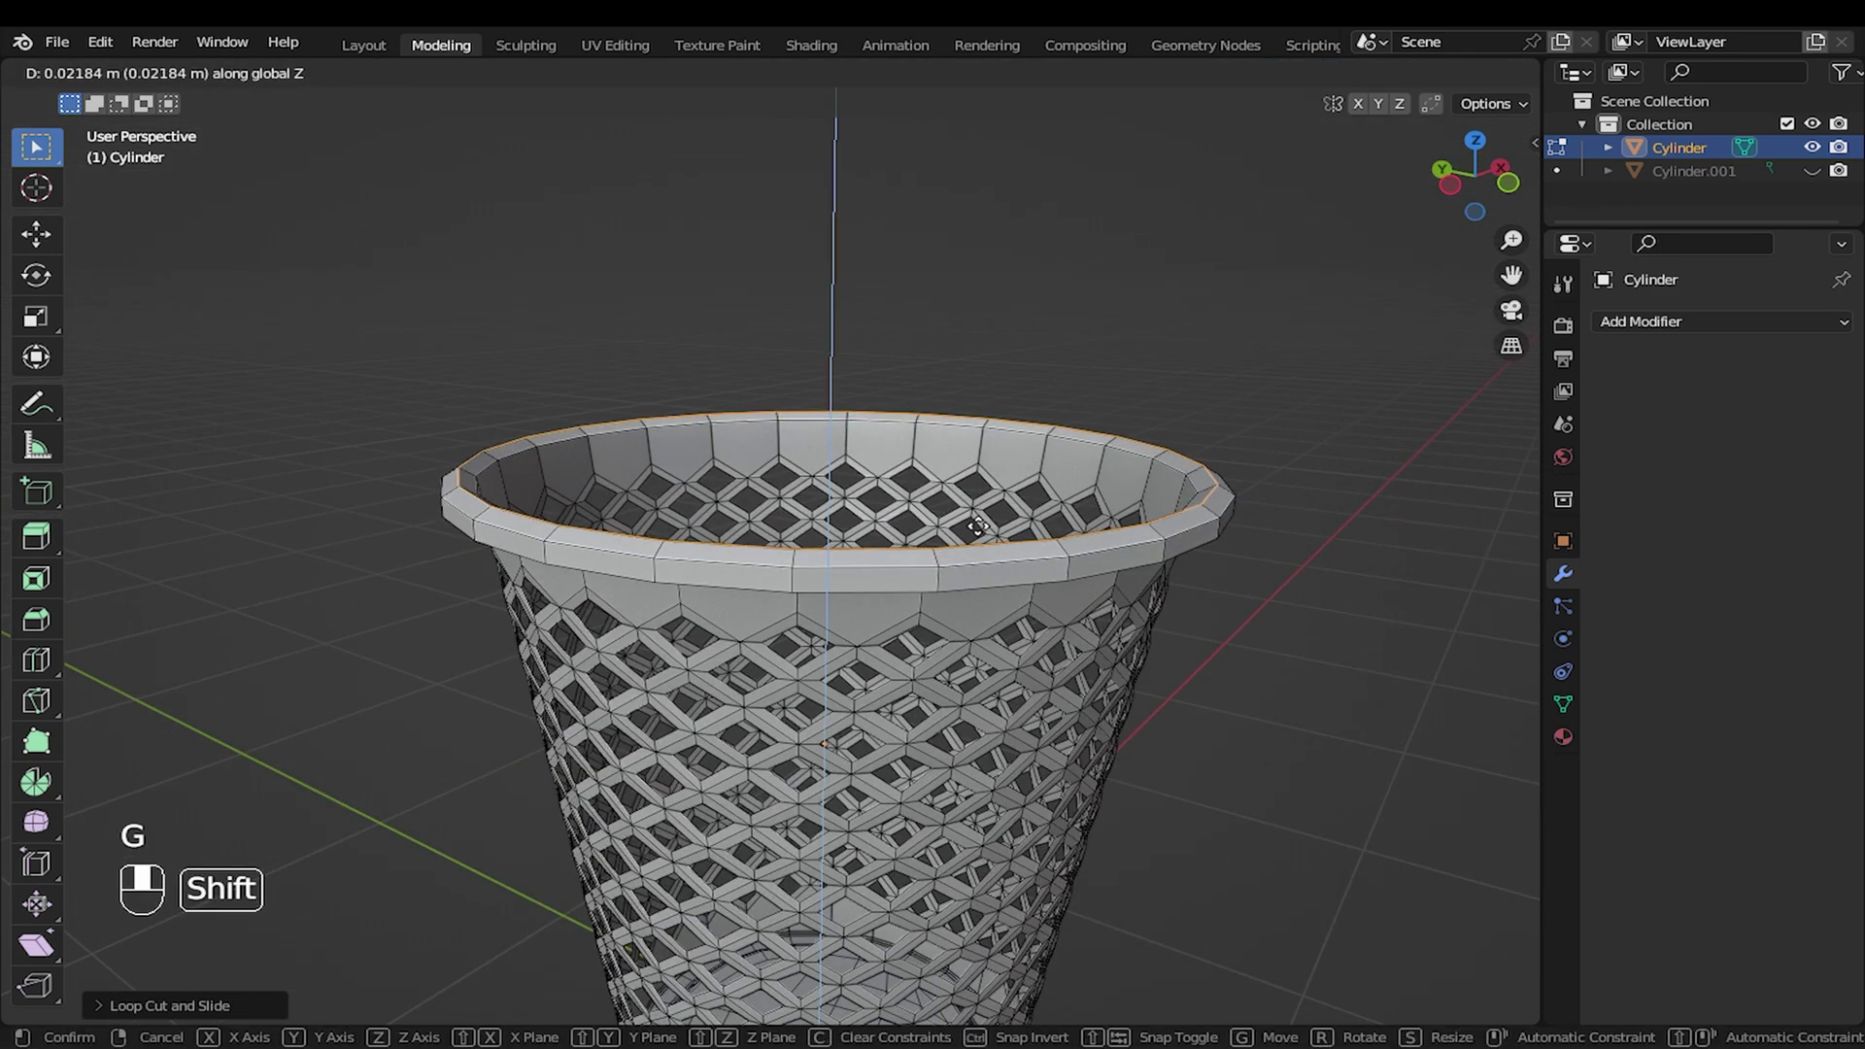
click(982, 548)
Step: Return to Object Mode and add a Solidify modifier to the basket with a thickness of 0.006 m
scroll(1023, 596, down, 1)
middle_drag(1024, 595, 1069, 615)
scroll(1069, 615, up, 3)
middle_drag(1068, 524, 1107, 570)
scroll(1107, 570, down, 3)
scroll(945, 579, up, 3)
key(Tab)
middle_drag(988, 593, 1000, 486)
click(1637, 323)
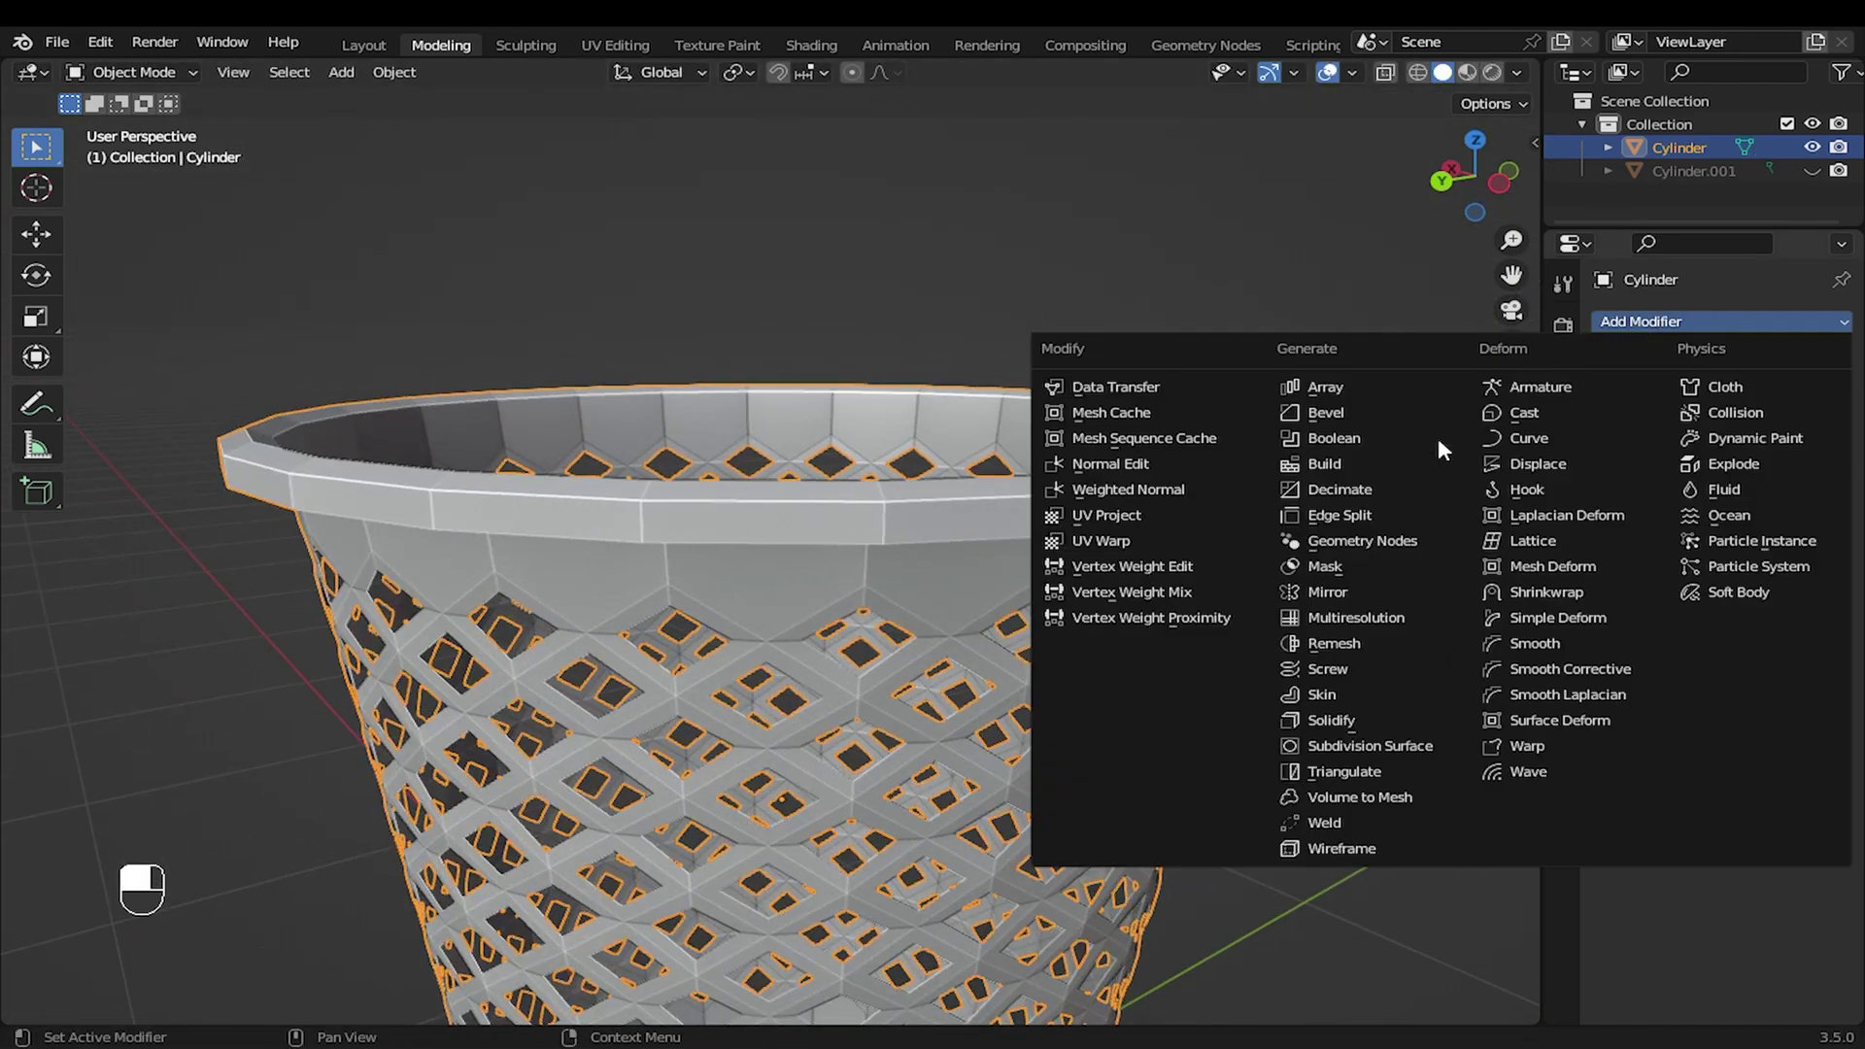
click(1345, 720)
mouse_move(1175, 622)
middle_down()
mouse_move(1166, 553)
mouse_move(1172, 594)
middle_up()
shift+drag(1766, 426, 1738, 425)
Step: Add a Subdivision Surface modifier with viewport and render levels of 3
scroll(1087, 604, down, 3)
mouse_move(1088, 604)
middle_down()
mouse_move(1076, 661)
mouse_move(1081, 568)
middle_up()
click(1640, 323)
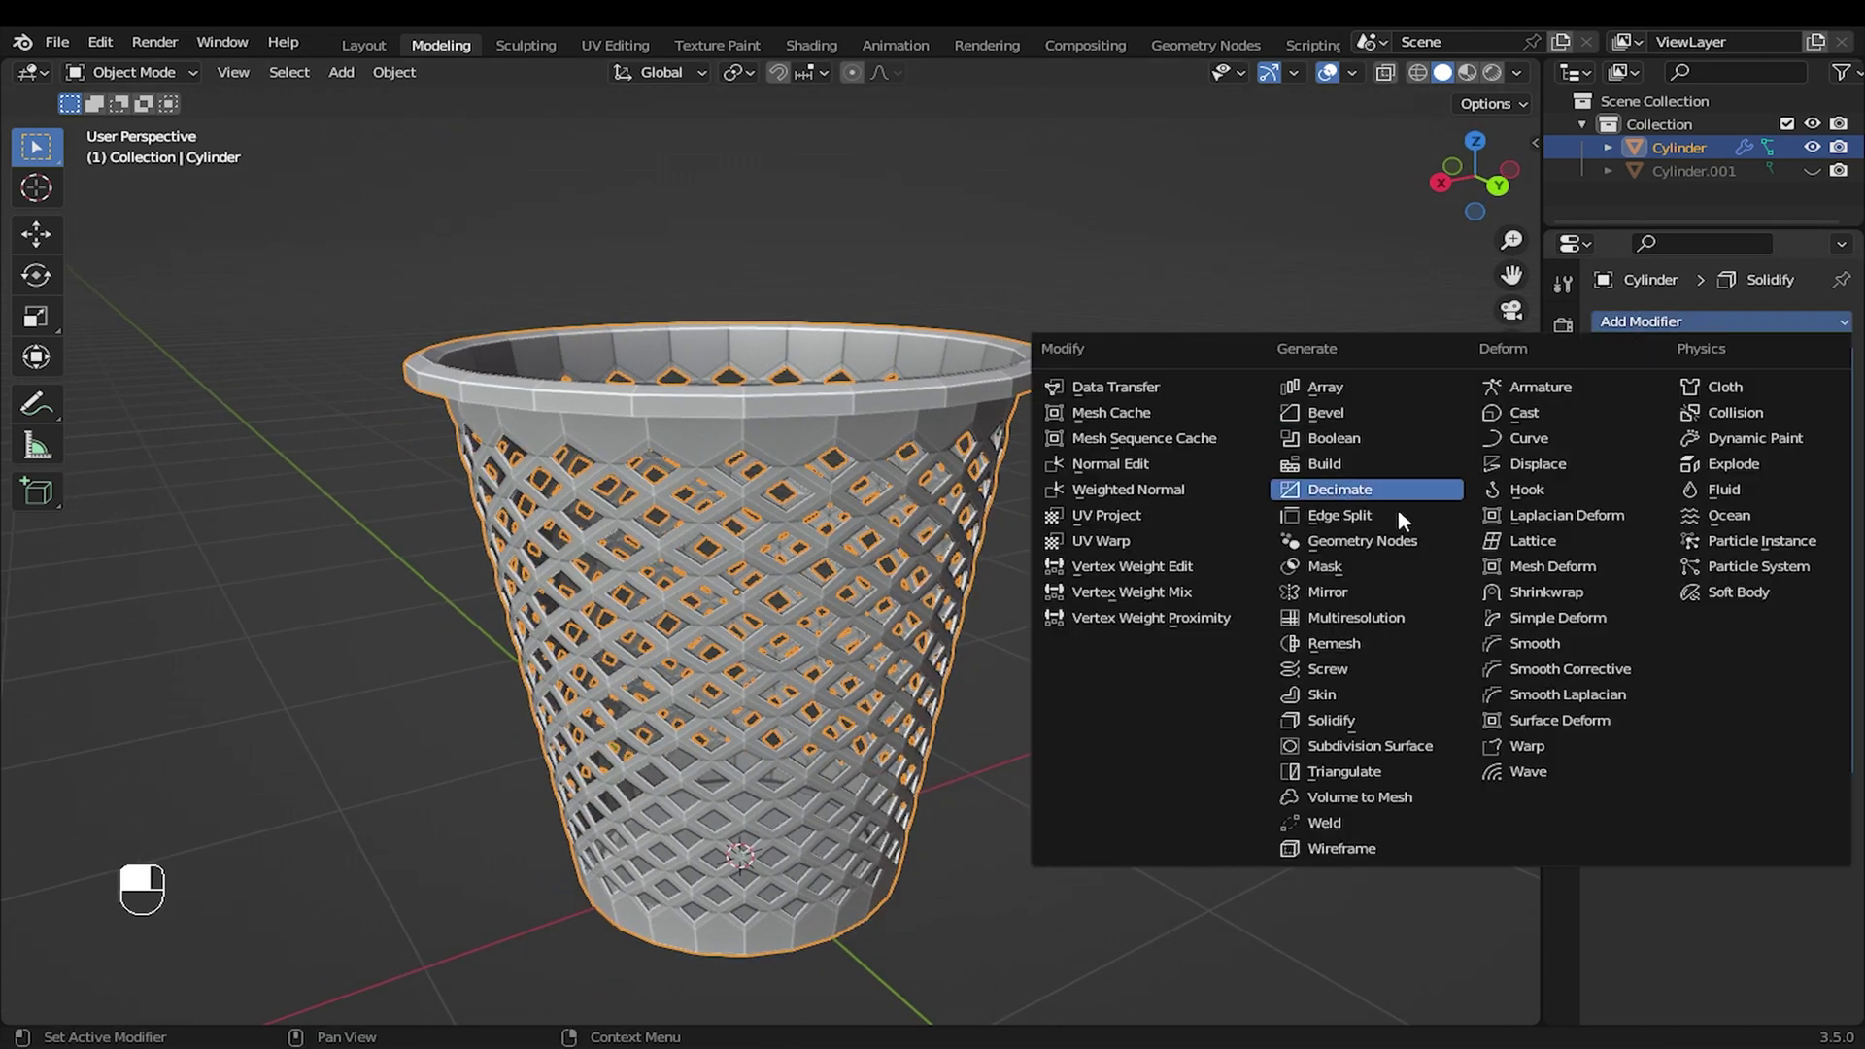
click(1371, 746)
middle_drag(1099, 672, 963, 580)
mouse_move(1760, 861)
shift+mouse_down()
mouse_move(1761, 879)
mouse_move(1766, 855)
shift+mouse_up()
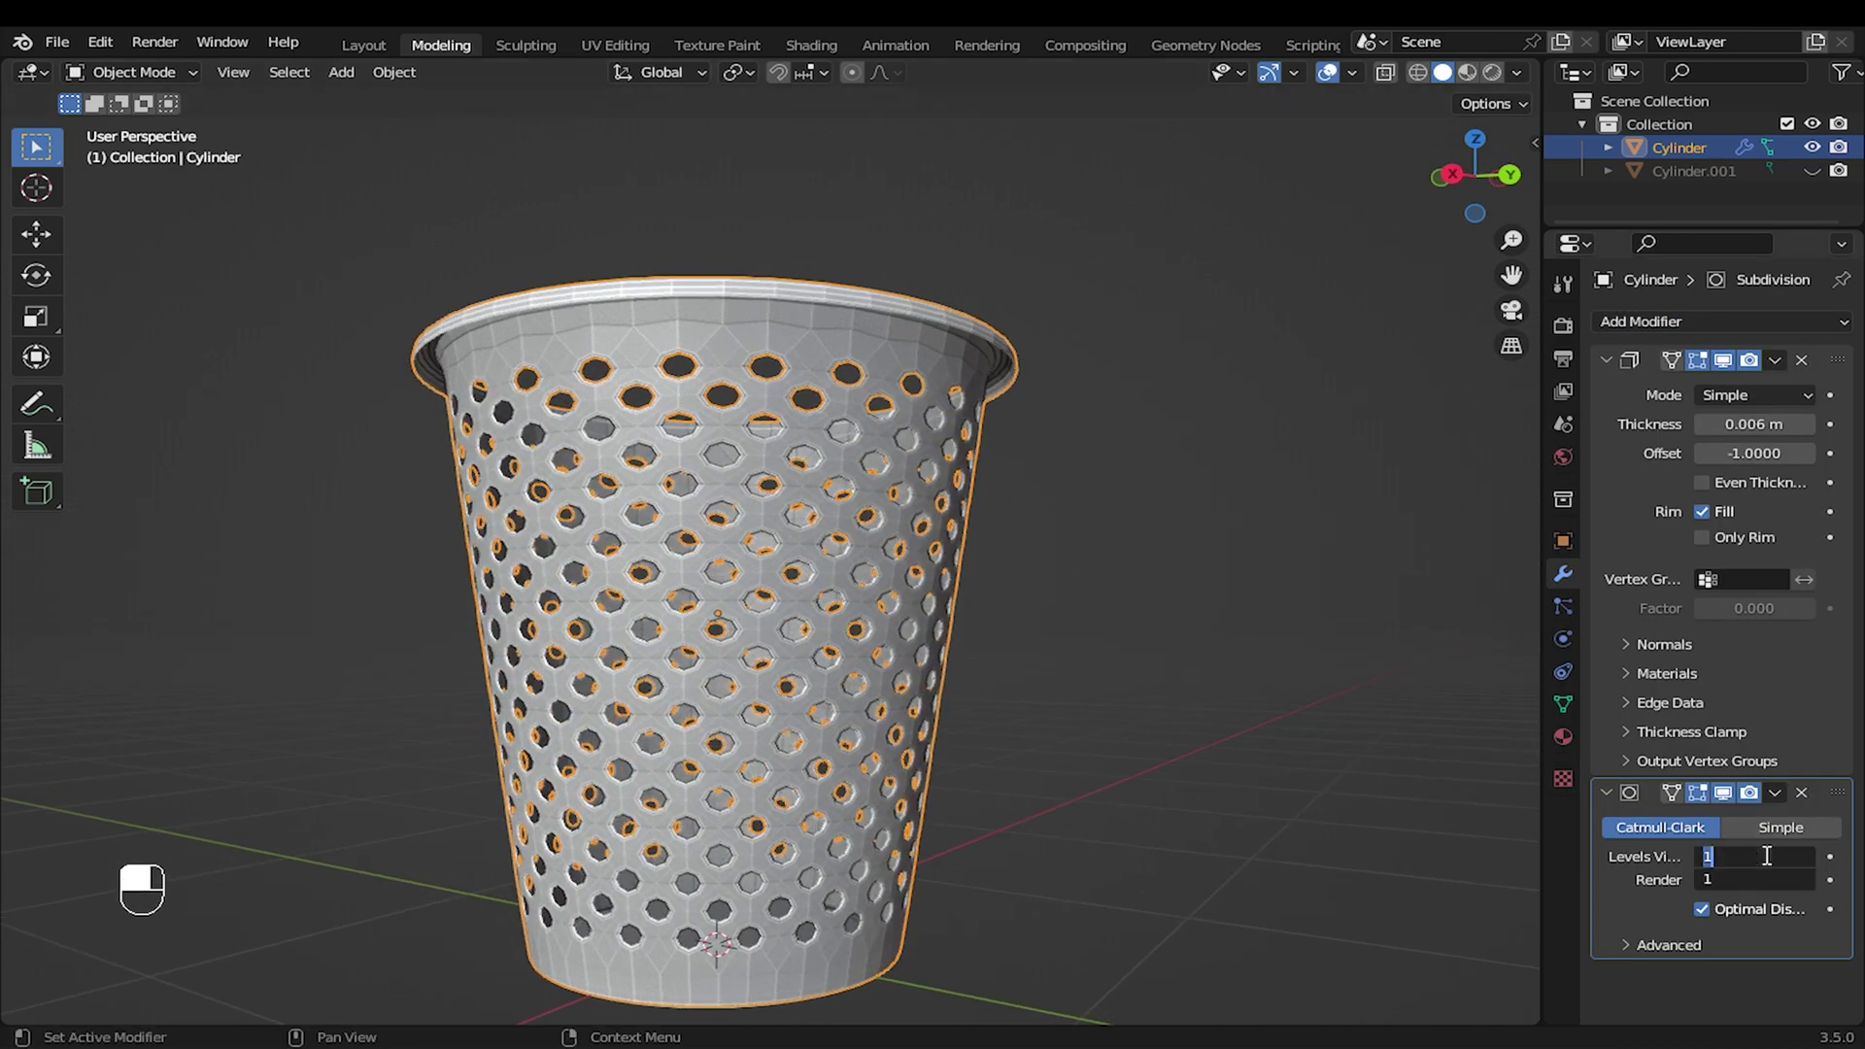
key(Return)
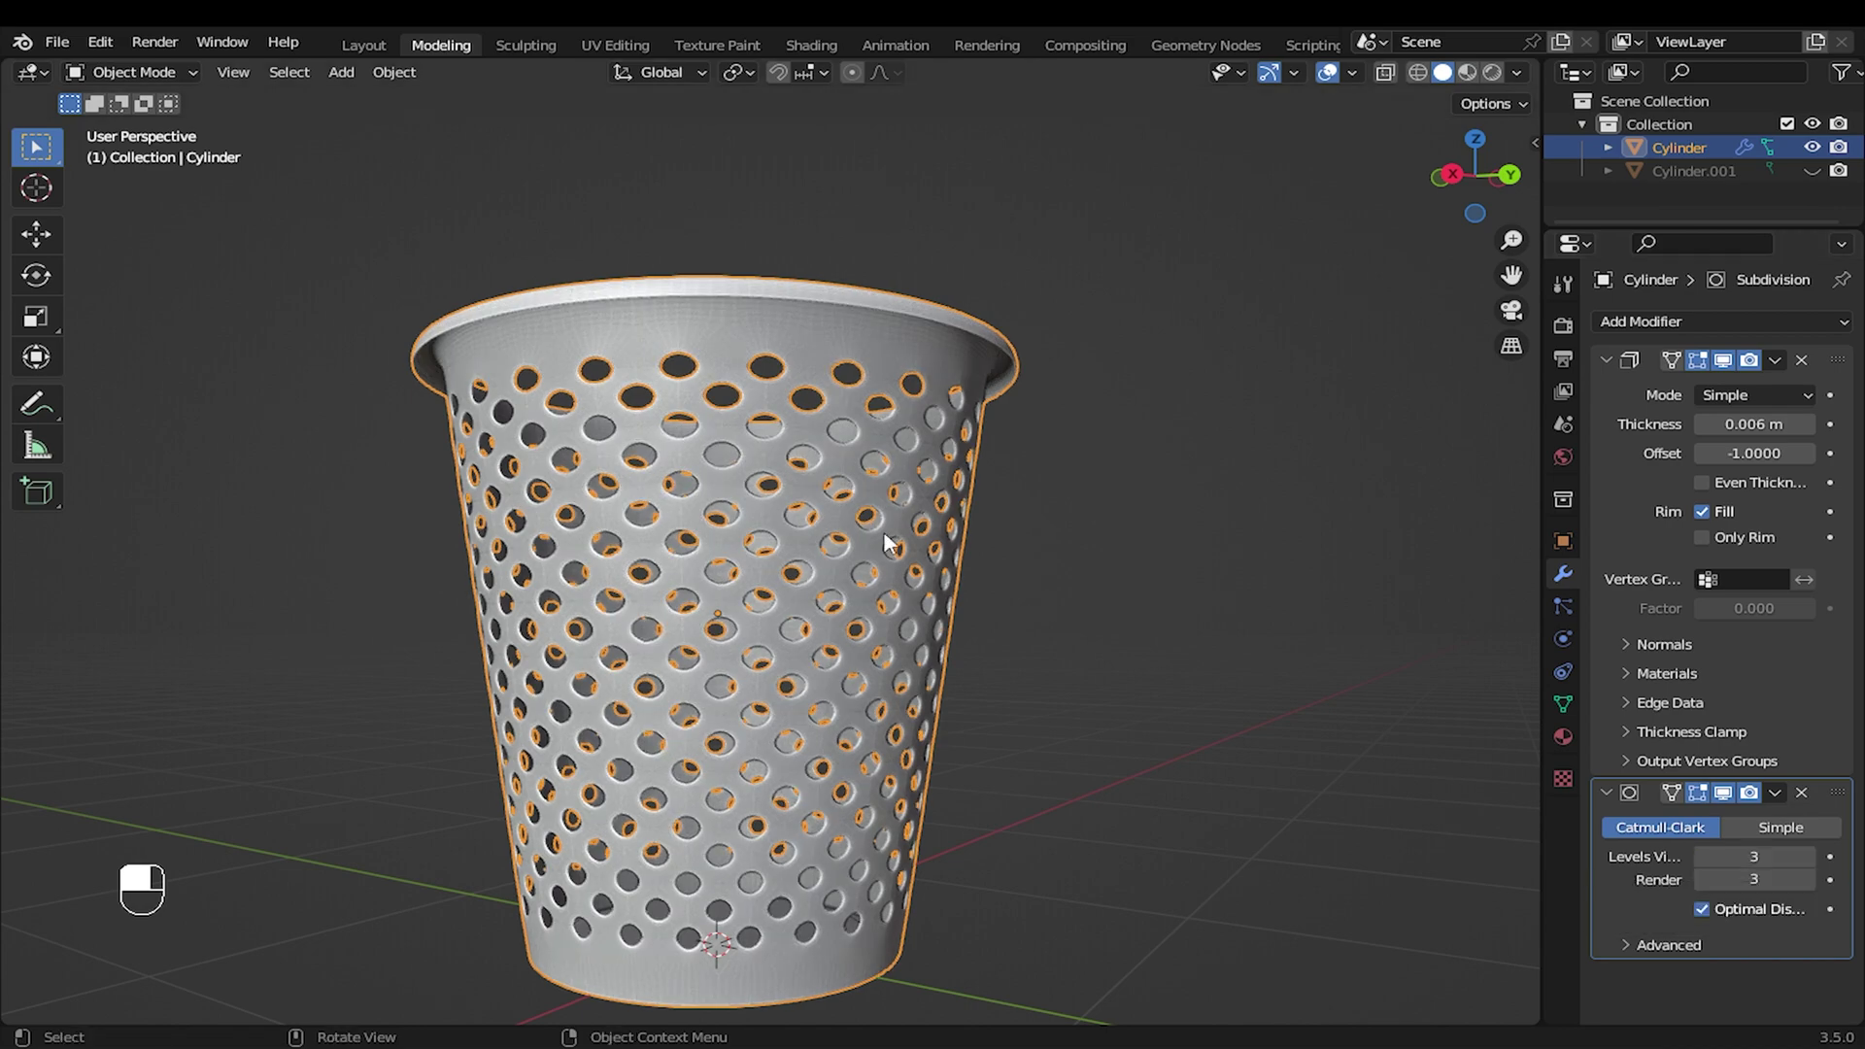
Step: Apply Shade Smooth to the basket and deselect it
mouse_move(833, 491)
middle_down()
mouse_move(865, 487)
mouse_move(831, 462)
middle_up()
right_click(822, 445)
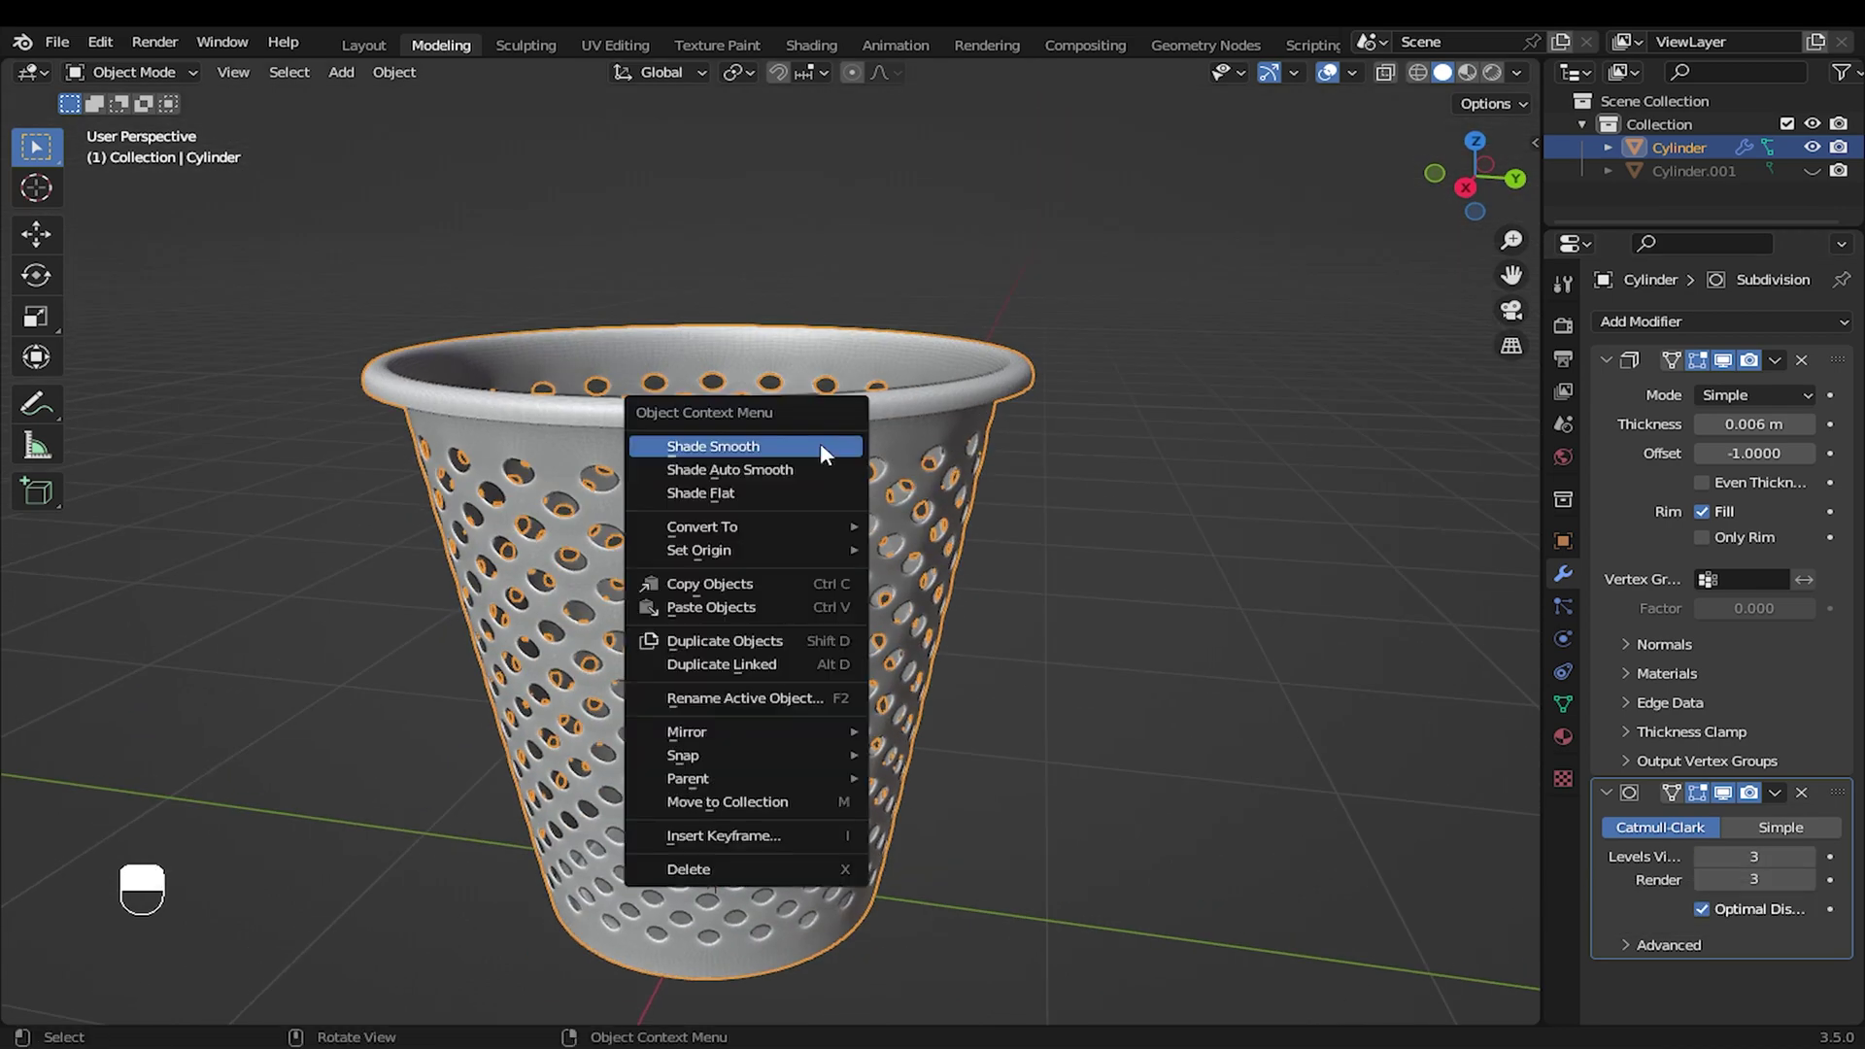
click(800, 445)
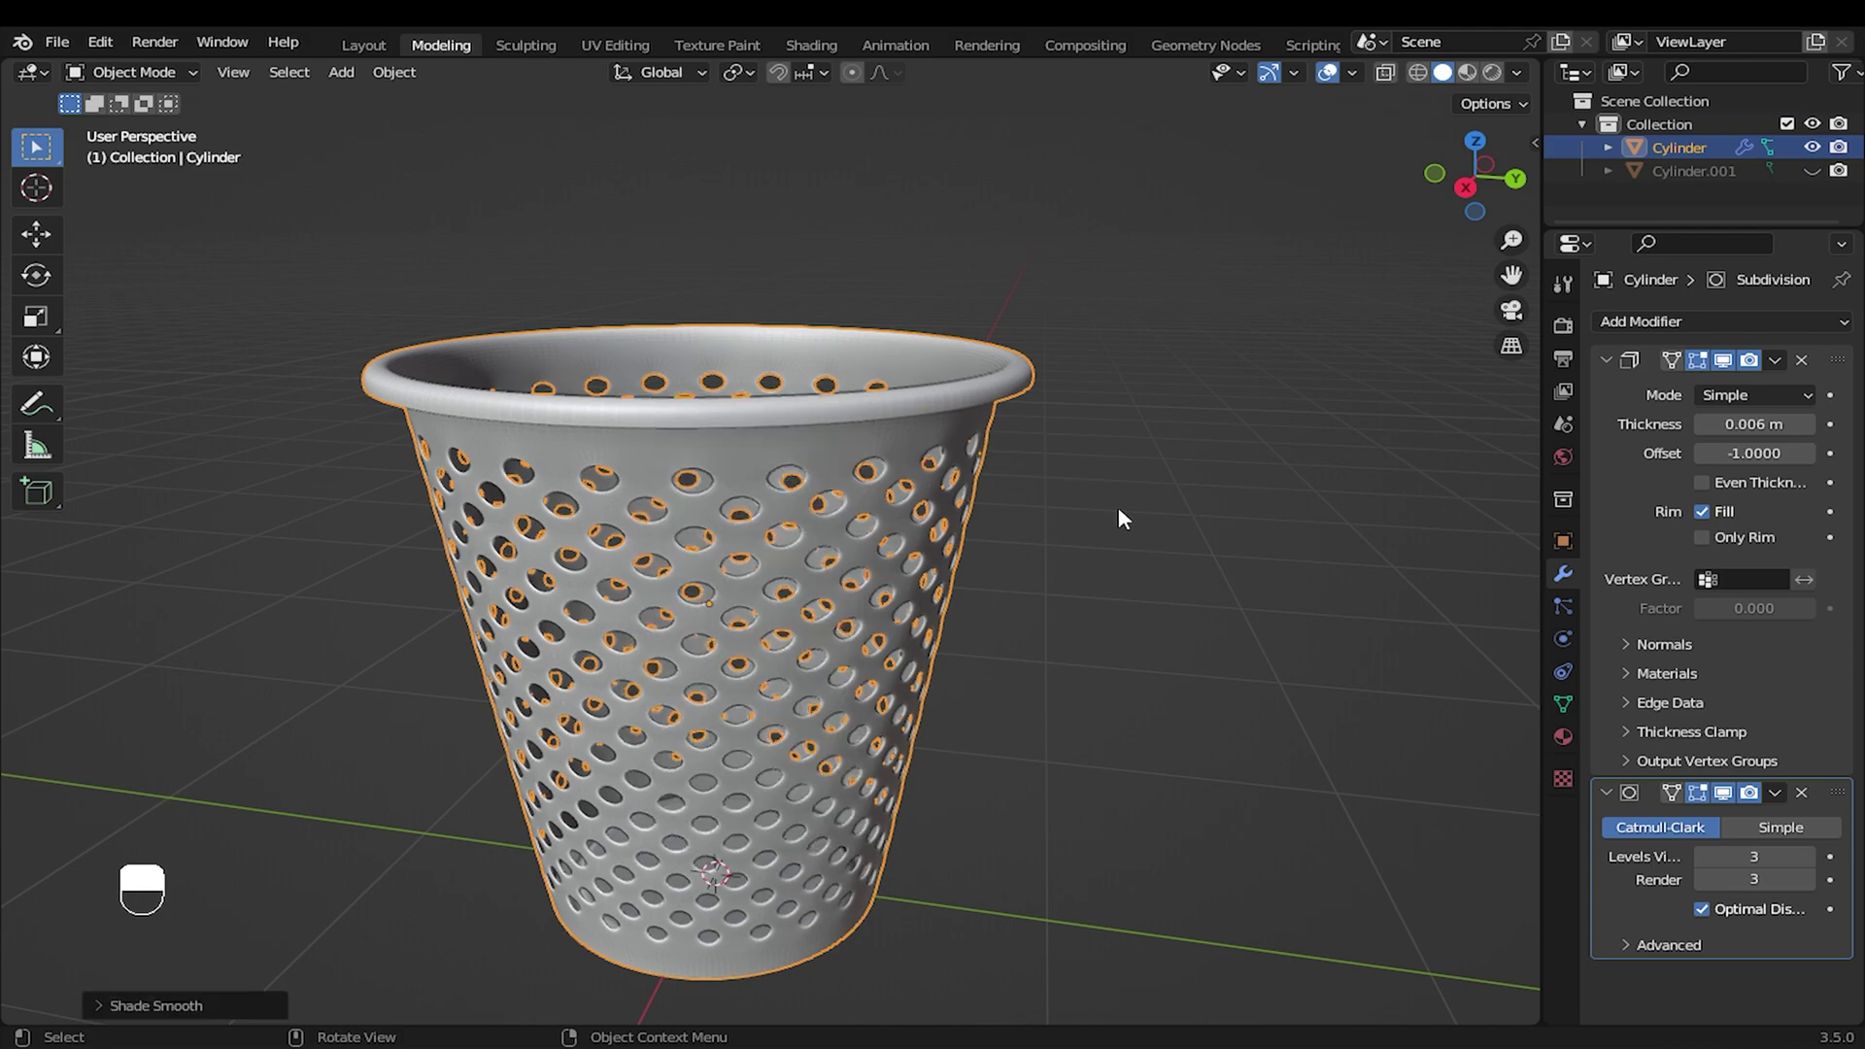
click(1100, 535)
Step: Examine the smoothed basket's wall, rim, base and interior from several angles
middle_drag(1098, 529, 1092, 650)
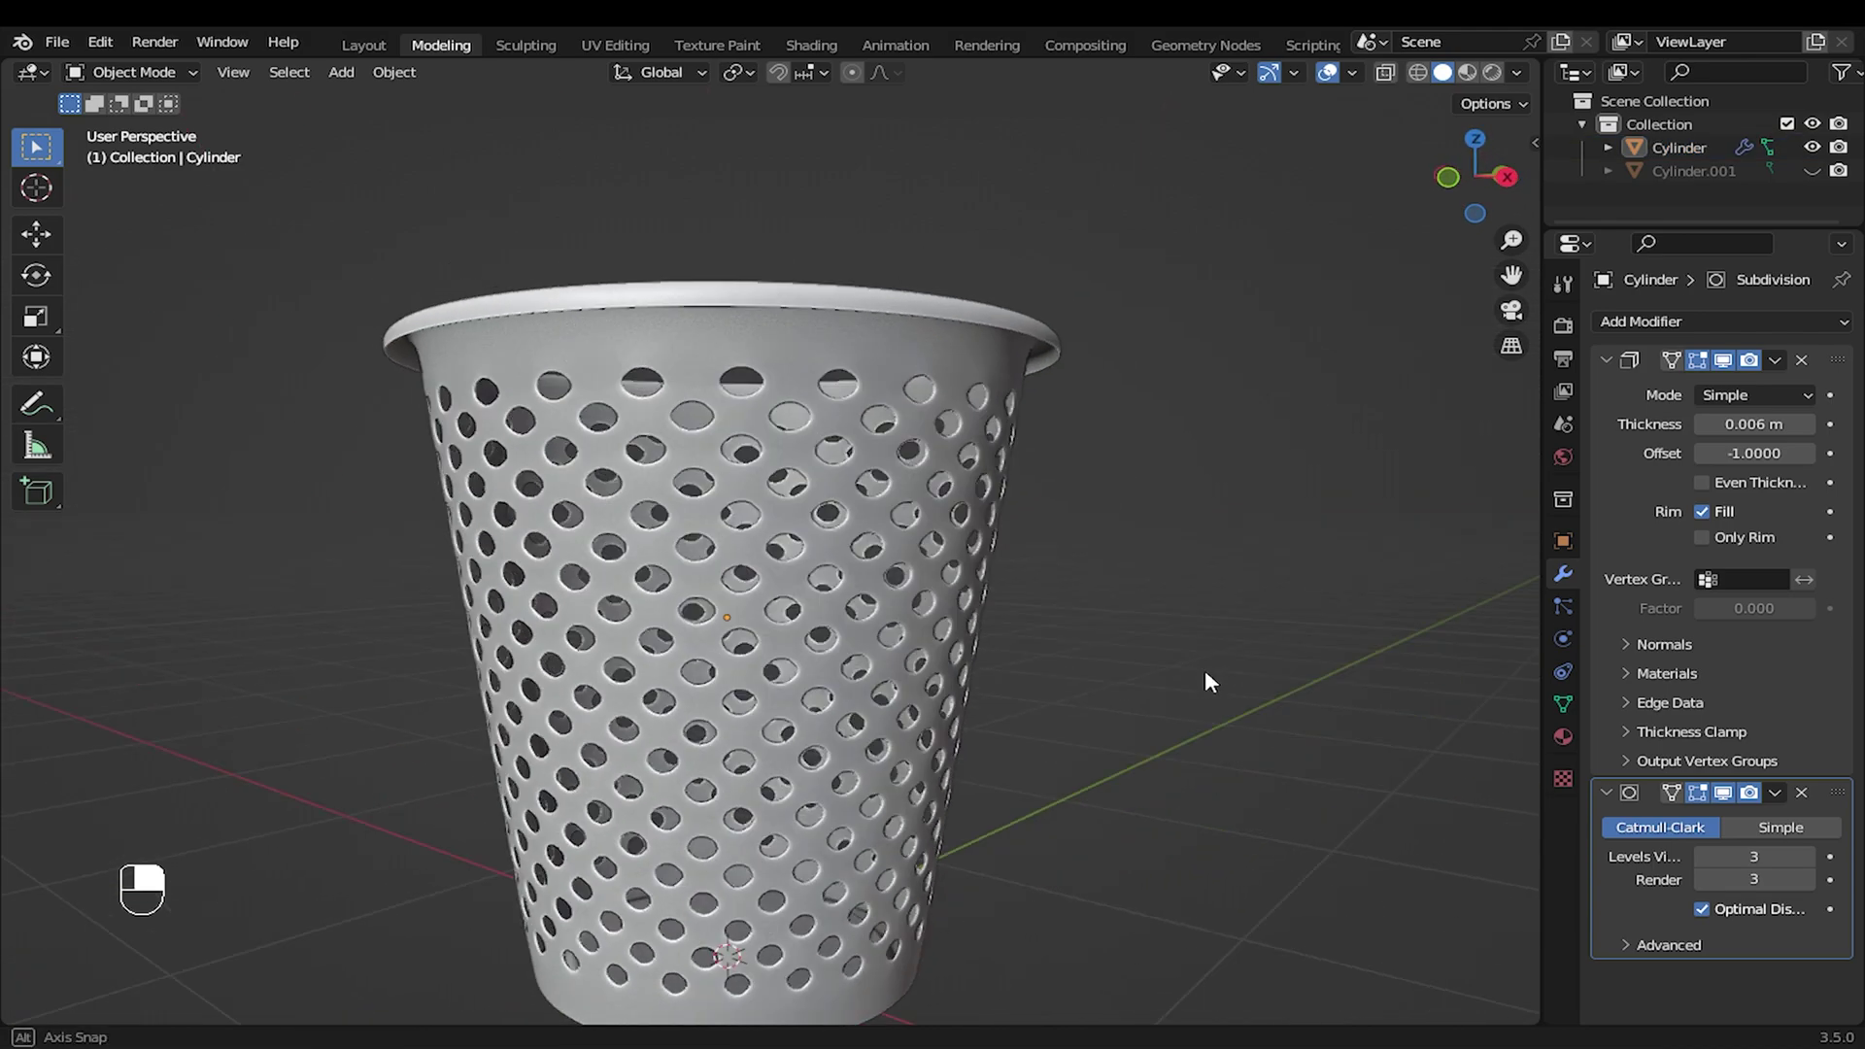
middle_drag(1218, 677, 853, 697)
scroll(944, 541, up, 1)
middle_drag(944, 541, 1107, 806)
scroll(1107, 806, down, 1)
scroll(1010, 544, down, 1)
middle_drag(1010, 544, 918, 378)
scroll(907, 554, down, 1)
middle_drag(917, 379, 1214, 204)
Step: Change the solid viewport shading to a cooler, bluish lighting preset and view the basket from above the rim
click(1516, 72)
click(1471, 219)
click(1359, 311)
scroll(971, 692, up, 2)
mouse_move(1359, 311)
middle_down()
mouse_move(971, 692)
mouse_move(889, 641)
mouse_move(748, 485)
mouse_move(708, 388)
mouse_move(829, 453)
mouse_move(775, 443)
middle_up()
scroll(708, 387, up, 1)
scroll(775, 443, down, 3)
Step: Open the Viewport Overlays settings
click(1351, 72)
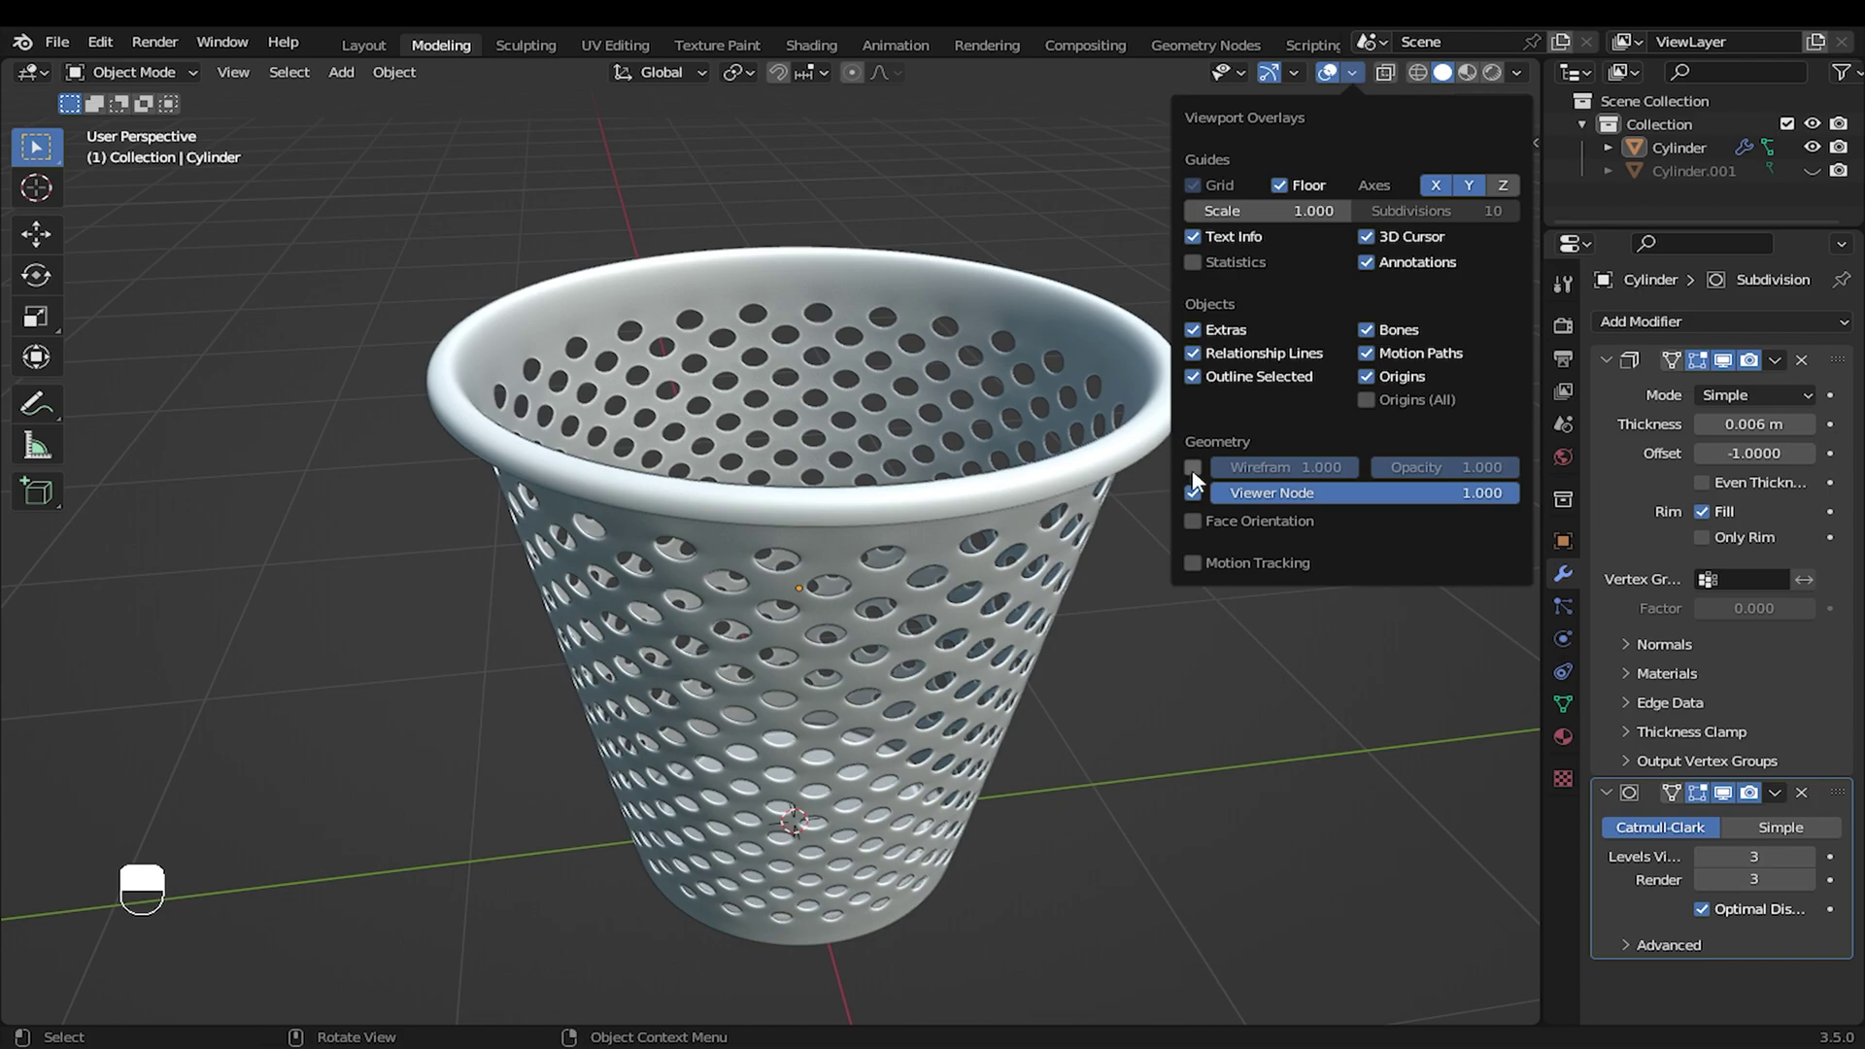